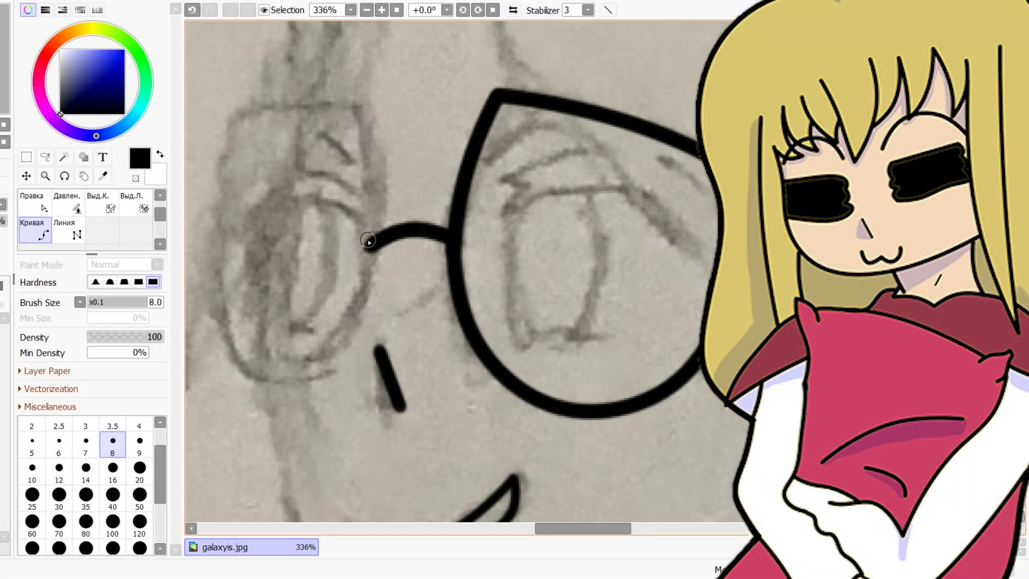
Ink the outline of the left eyeglass lens with curves, following the pencil sketch from the nose bridge
{"action": "left_click", "coordinate": [368, 243]}
{"action": "left_click", "coordinate": [368, 100]}
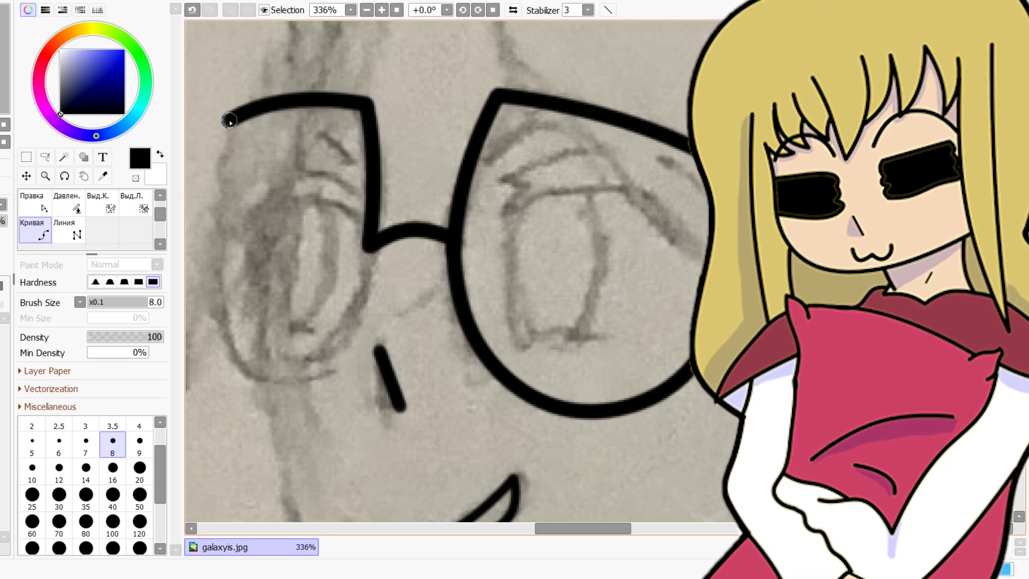
{"action": "left_click", "coordinate": [215, 202]}
{"action": "left_click", "coordinate": [239, 375]}
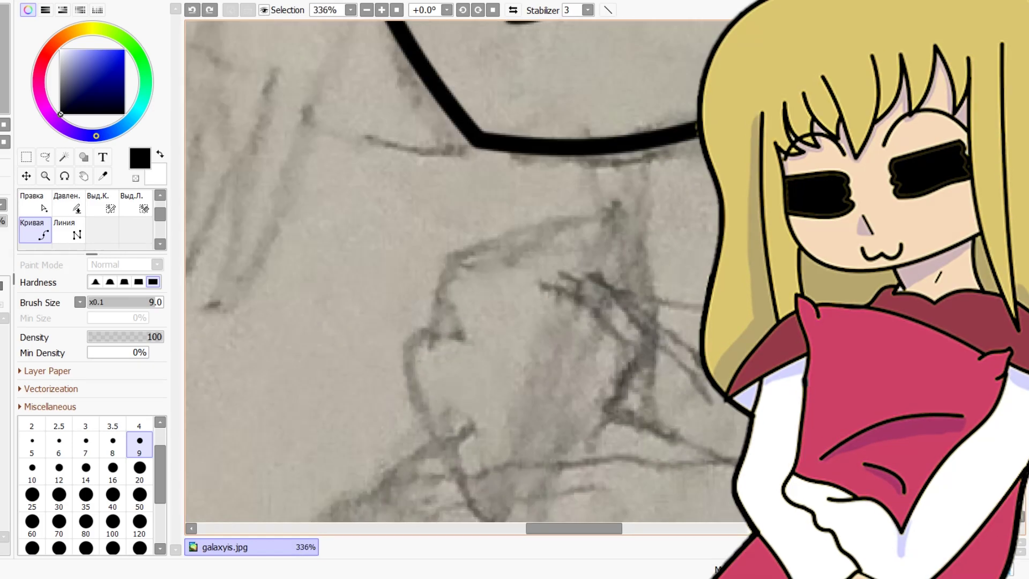
Ink the neck line running up to the chin along the sketch
{"action": "scroll", "coordinate": [686, 319], "scroll_direction": "up", "scroll_amount": 3}
{"action": "left_click", "coordinate": [625, 310]}
{"action": "left_click", "coordinate": [629, 179]}
{"action": "double_click", "coordinate": [593, 28]}
Ink the zigzag notch of the fringe at the forehead and the strand sweeping down across the right lens
{"action": "scroll", "coordinate": [606, 160], "scroll_direction": "down", "scroll_amount": 6}
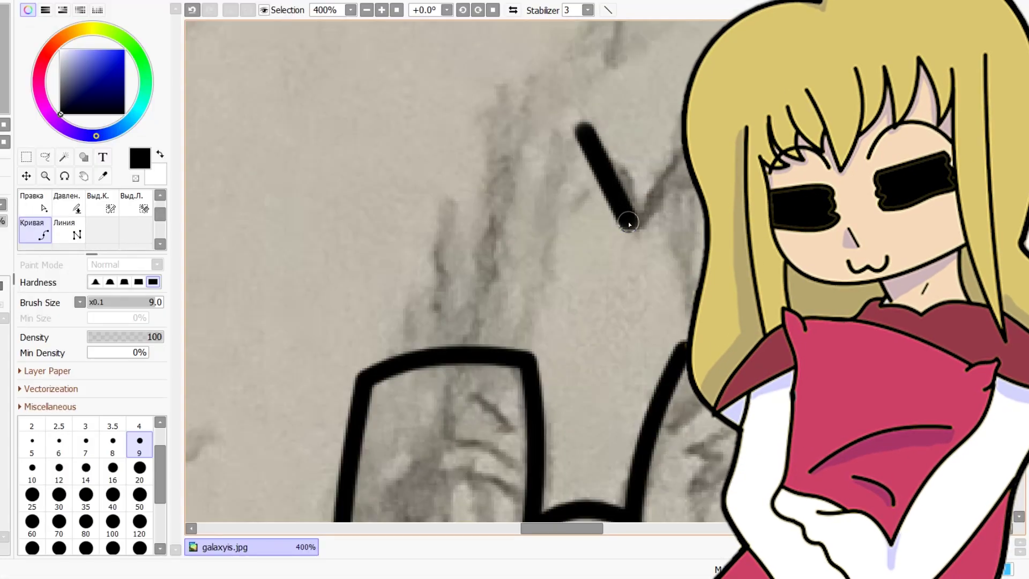
{"action": "scroll", "coordinate": [440, 268], "scroll_direction": "down", "scroll_amount": 4}
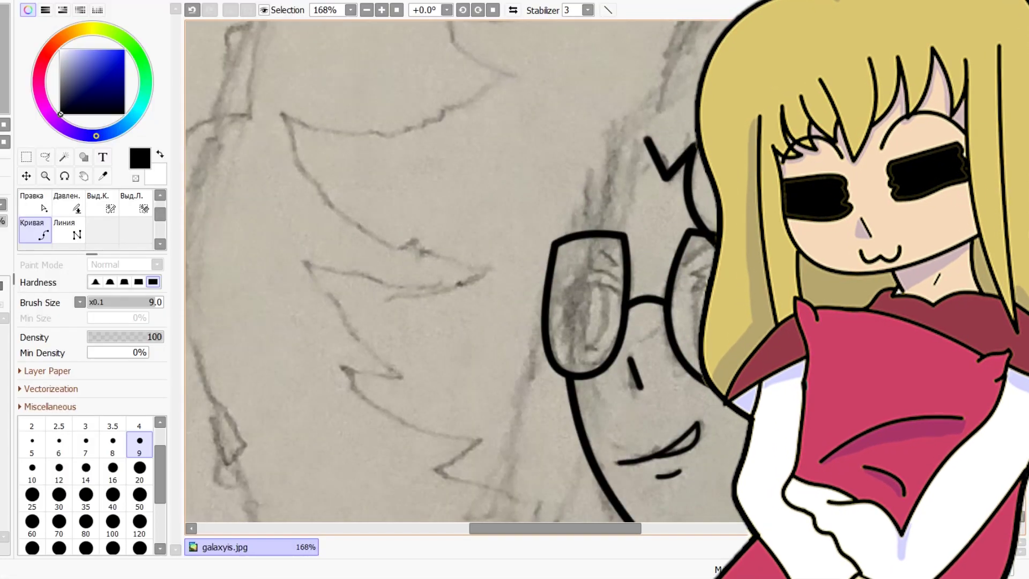
{"action": "scroll", "coordinate": [708, 226], "scroll_direction": "down", "scroll_amount": 4}
{"action": "scroll", "coordinate": [751, 333], "scroll_direction": "up", "scroll_amount": 6}
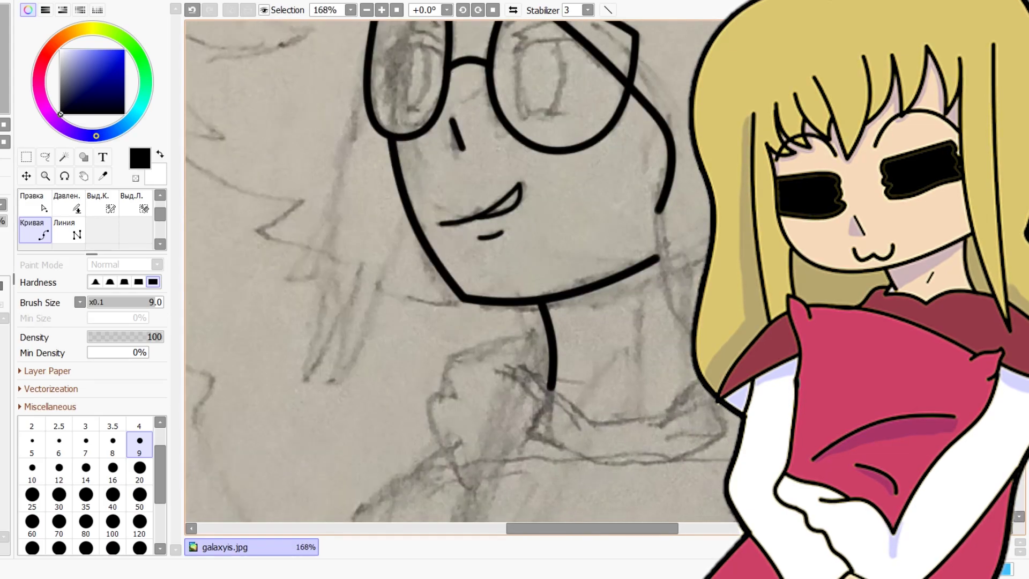
{"action": "left_click", "coordinate": [605, 247]}
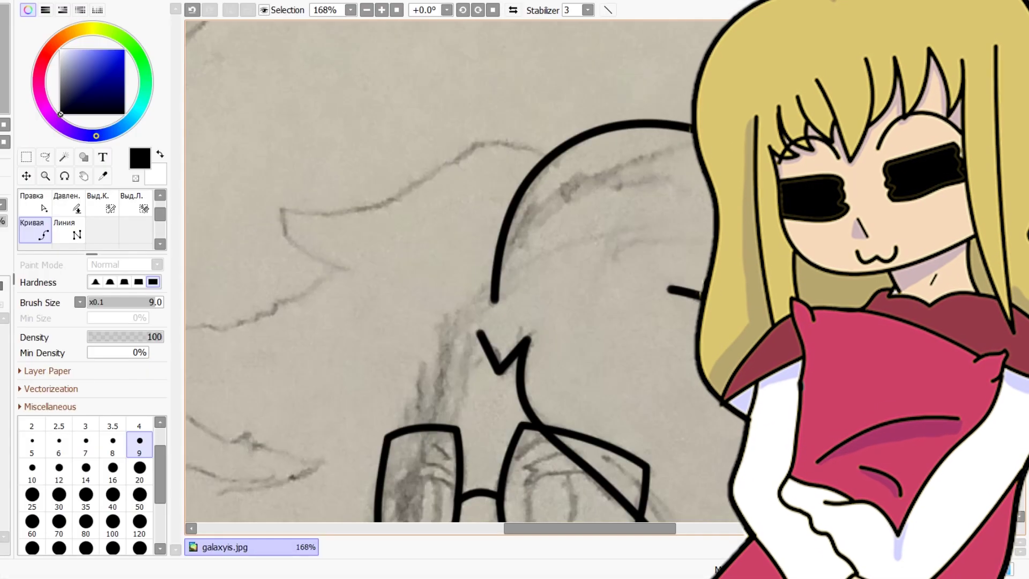
Ink the pointed hair tips on the outer right side of the head
{"action": "scroll", "coordinate": [679, 210], "scroll_direction": "down", "scroll_amount": 2}
{"action": "scroll", "coordinate": [678, 211], "scroll_direction": "up", "scroll_amount": 3}
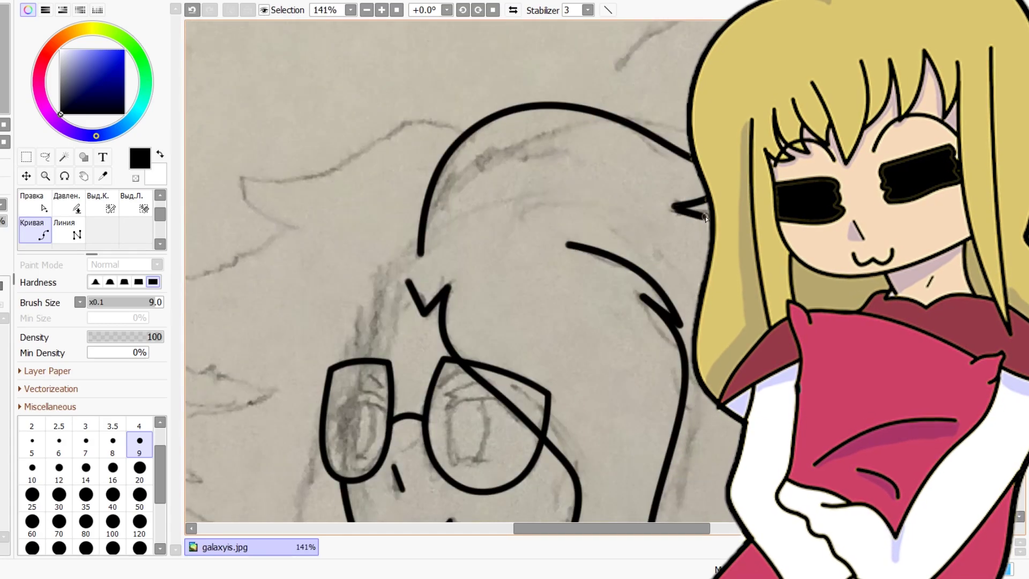
{"action": "scroll", "coordinate": [853, 315], "scroll_direction": "down", "scroll_amount": 1}
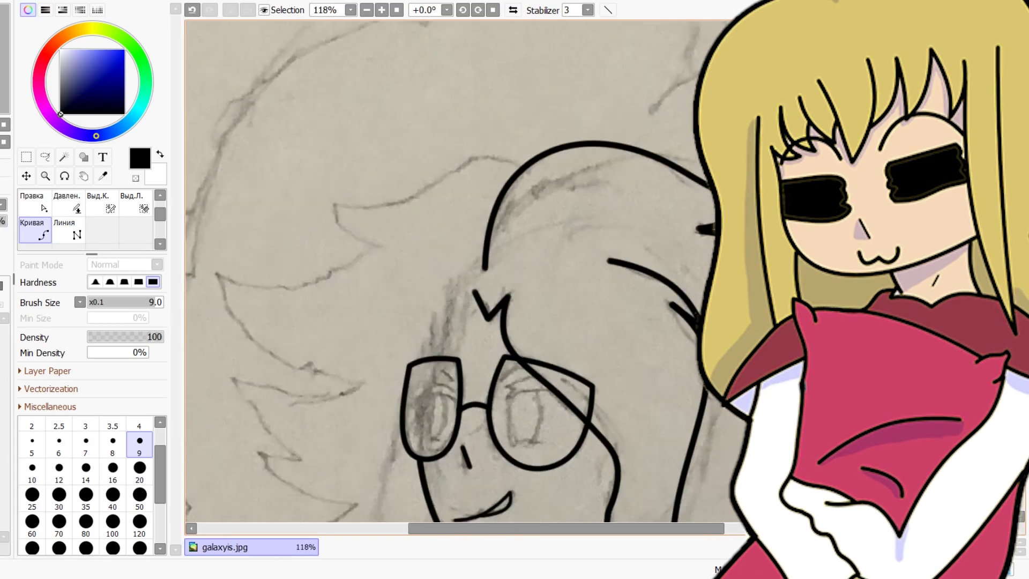
{"action": "scroll", "coordinate": [957, 479], "scroll_direction": "up", "scroll_amount": 6}
{"action": "left_click", "coordinate": [772, 172]}
{"action": "left_click", "coordinate": [596, 248]}
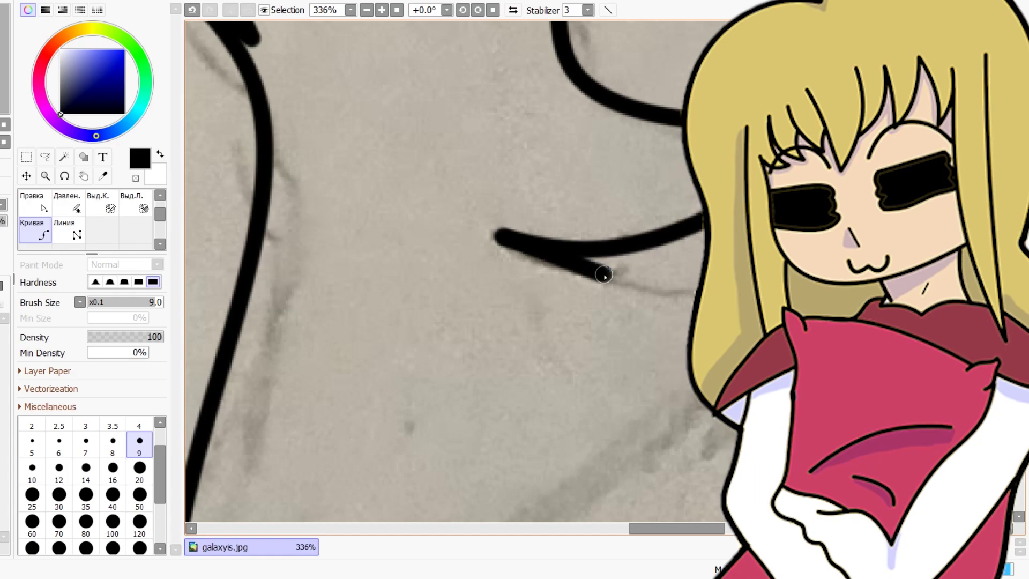
Ink the pointed strands beside the right jaw and the lower edge of the hair
{"action": "scroll", "coordinate": [602, 274], "scroll_direction": "down", "scroll_amount": 6}
{"action": "scroll", "coordinate": [602, 274], "scroll_direction": "up", "scroll_amount": 5}
{"action": "left_click_drag", "start_coordinate": [660, 365], "coordinate": [456, 448]}
{"action": "scroll", "coordinate": [455, 448], "scroll_direction": "down", "scroll_amount": 12}
{"action": "scroll", "coordinate": [294, 360], "scroll_direction": "up", "scroll_amount": 13}
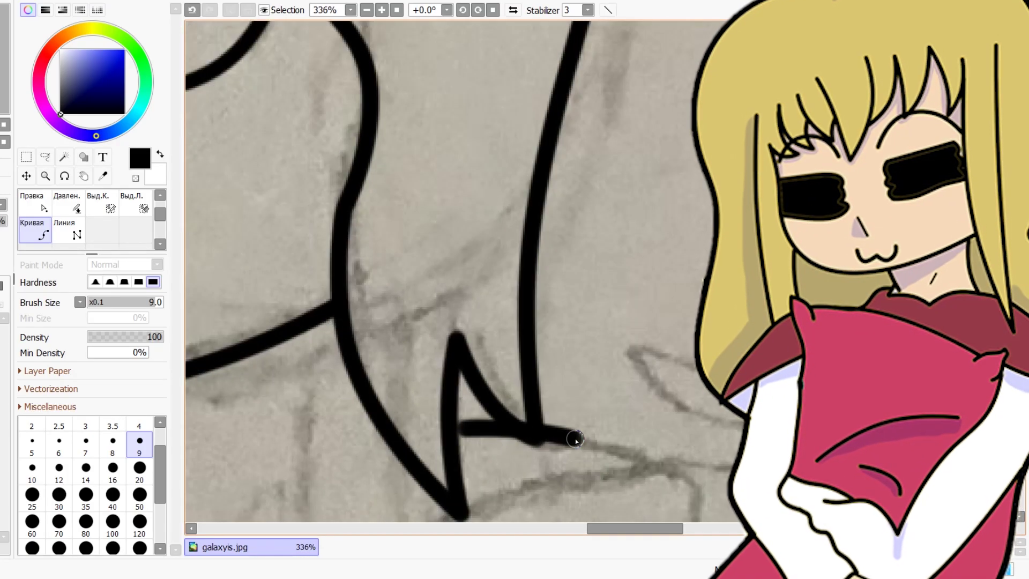
{"action": "left_click_drag", "start_coordinate": [575, 440], "coordinate": [734, 465]}
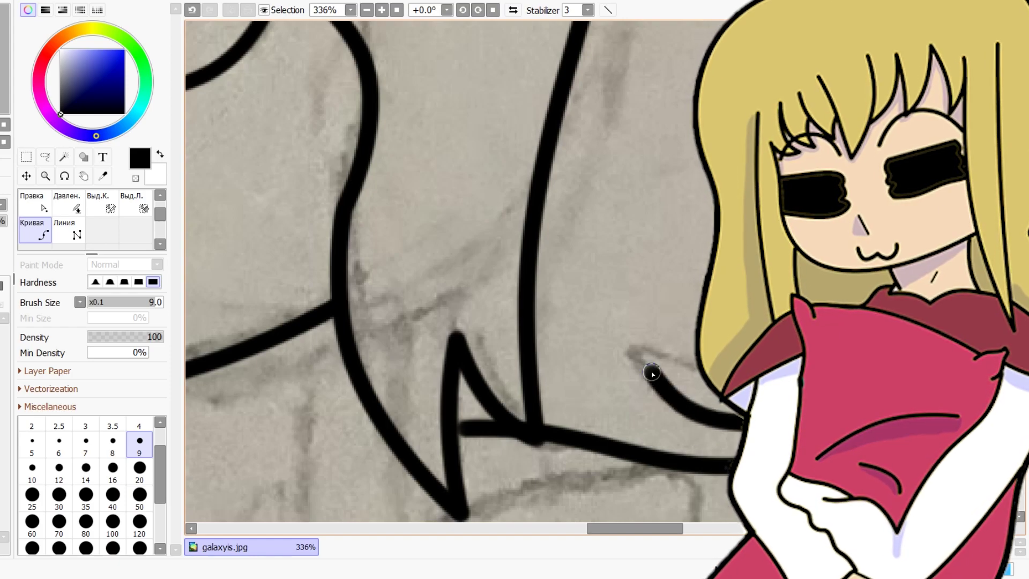
Ink the lower right hair spikes and join them into the outer hair outline
{"action": "scroll", "coordinate": [616, 361], "scroll_direction": "down", "scroll_amount": 7}
{"action": "scroll", "coordinate": [744, 339], "scroll_direction": "up", "scroll_amount": 7}
{"action": "left_click", "coordinate": [519, 240]}
{"action": "left_click", "coordinate": [651, 288]}
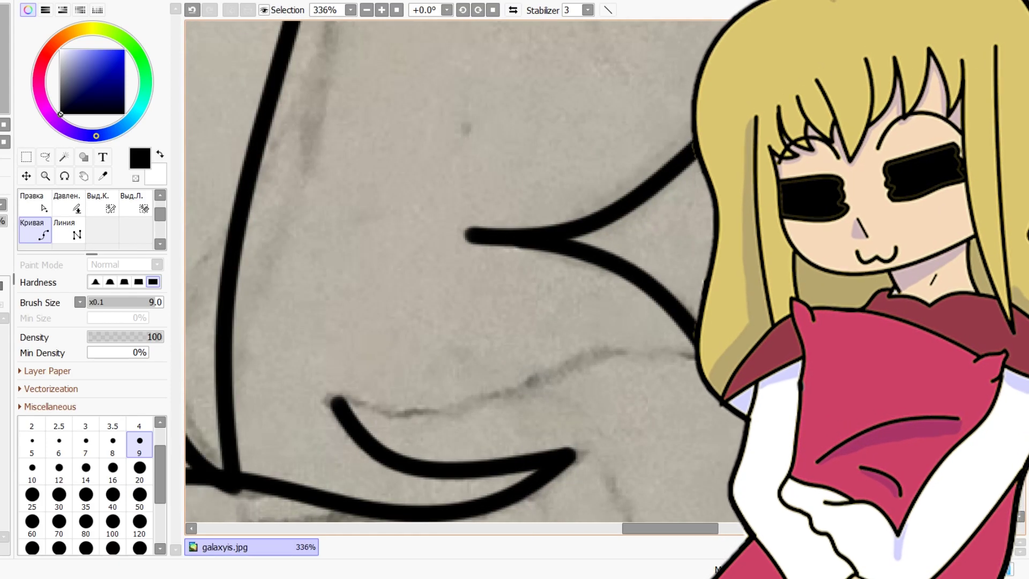
{"action": "left_click_drag", "start_coordinate": [633, 348], "coordinate": [356, 409]}
Ink the pointed side strands falling from the left lens beside the jaw
{"action": "scroll", "coordinate": [435, 263], "scroll_direction": "down", "scroll_amount": 10}
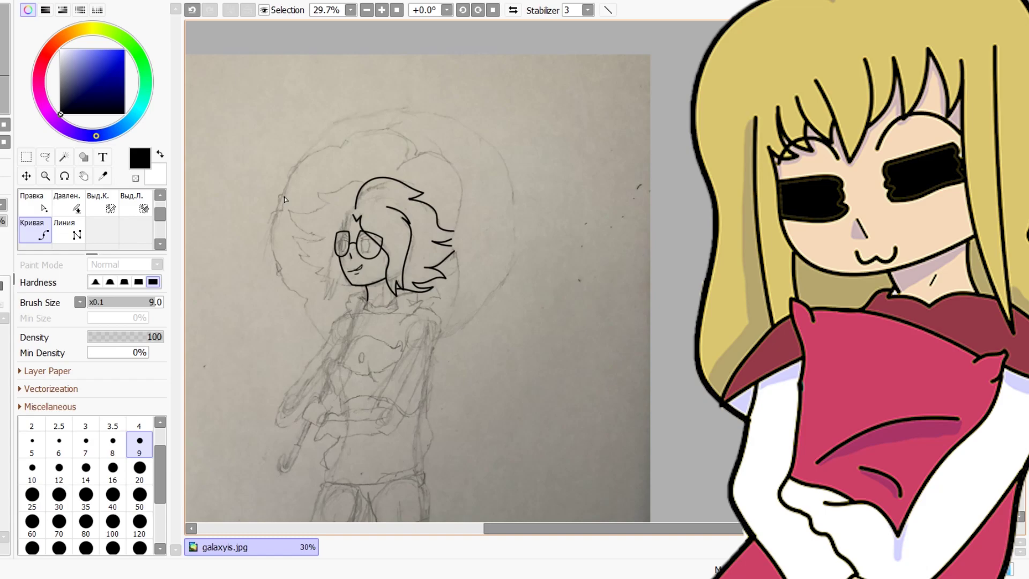
{"action": "scroll", "coordinate": [310, 311], "scroll_direction": "up", "scroll_amount": 4}
{"action": "scroll", "coordinate": [367, 346], "scroll_direction": "up", "scroll_amount": 3}
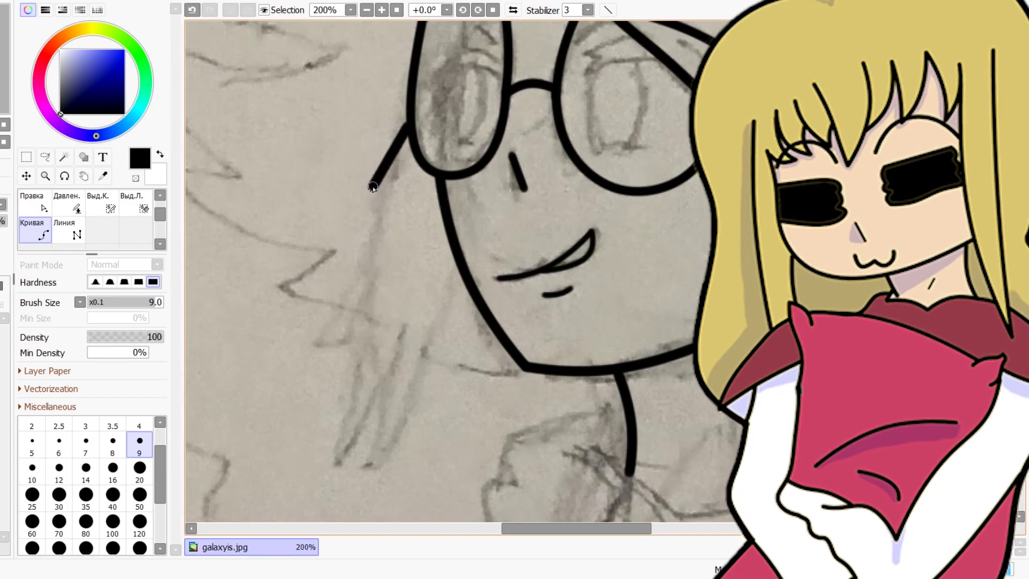
{"action": "mouse_move", "coordinate": [373, 187]}
{"action": "left_mouse_down"}
{"action": "mouse_move", "coordinate": [301, 354]}
{"action": "mouse_move", "coordinate": [317, 346]}
{"action": "left_mouse_up"}
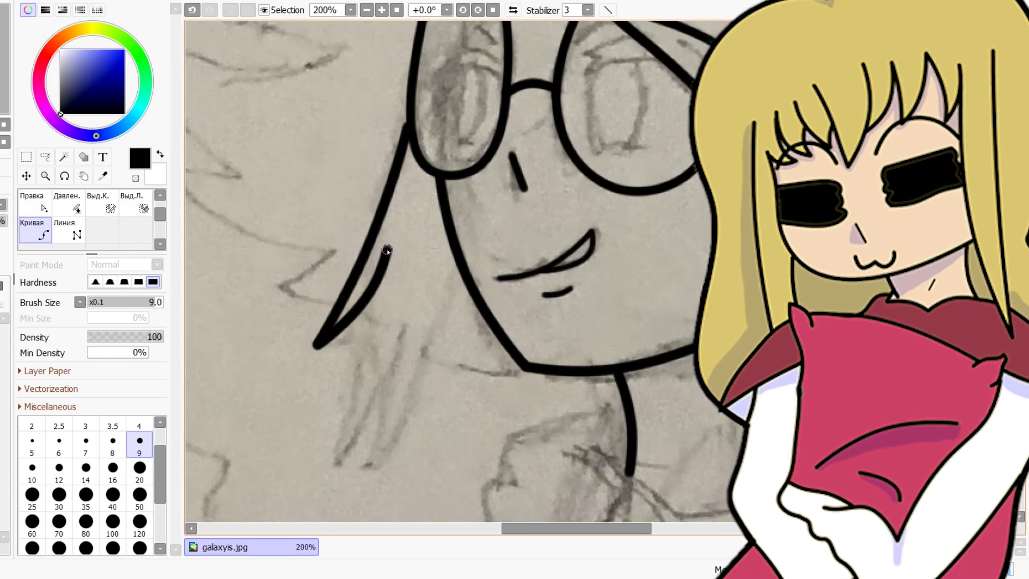
{"action": "scroll", "coordinate": [387, 251], "scroll_direction": "up", "scroll_amount": 1}
{"action": "mouse_move", "coordinate": [494, 248]}
{"action": "left_mouse_down"}
{"action": "mouse_move", "coordinate": [441, 427]}
{"action": "mouse_move", "coordinate": [395, 485]}
{"action": "mouse_move", "coordinate": [409, 304]}
{"action": "mouse_move", "coordinate": [274, 489]}
{"action": "left_mouse_up"}
{"action": "left_click", "coordinate": [272, 493]}
{"action": "left_click", "coordinate": [340, 343]}
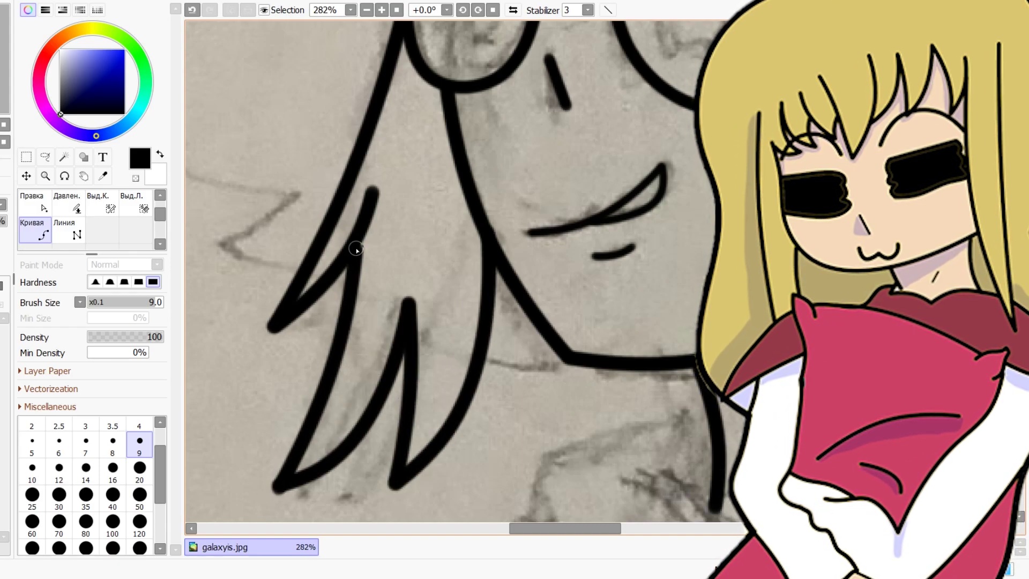
{"action": "double_click", "coordinate": [357, 247]}
Ink the hair strand rising from the outer top corner of the left lens toward the forehead
{"action": "scroll", "coordinate": [371, 273], "scroll_direction": "down", "scroll_amount": 5}
{"action": "scroll", "coordinate": [381, 171], "scroll_direction": "up", "scroll_amount": 4}
{"action": "scroll", "coordinate": [401, 275], "scroll_direction": "up", "scroll_amount": 2}
{"action": "left_click", "coordinate": [403, 280]}
{"action": "left_click", "coordinate": [424, 170]}
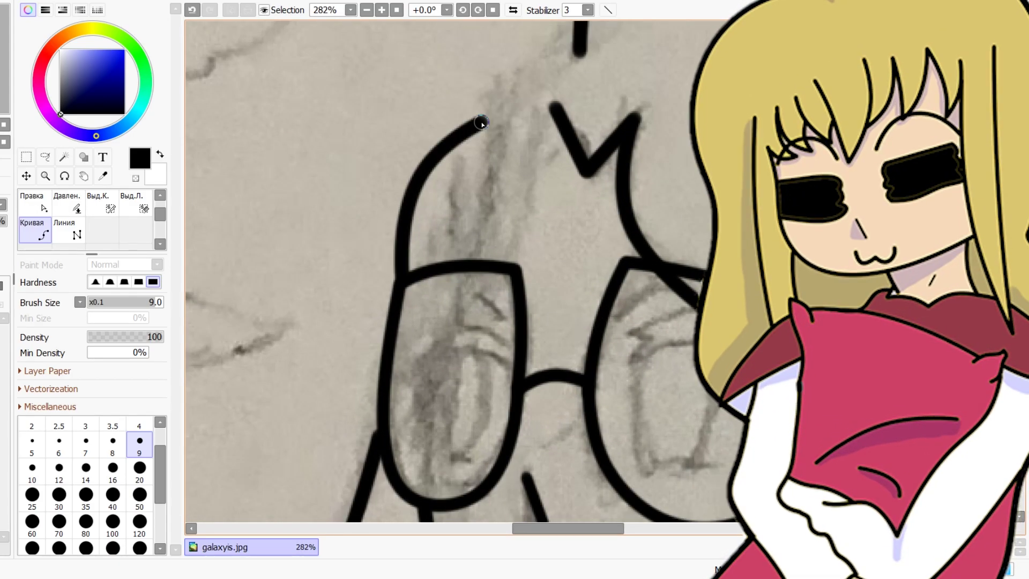
{"action": "double_click", "coordinate": [450, 97]}
Ink the lower hair spikes on the left side, starting behind the side strands
{"action": "scroll", "coordinate": [520, 106], "scroll_direction": "down", "scroll_amount": 7}
{"action": "scroll", "coordinate": [652, 407], "scroll_direction": "up", "scroll_amount": 4}
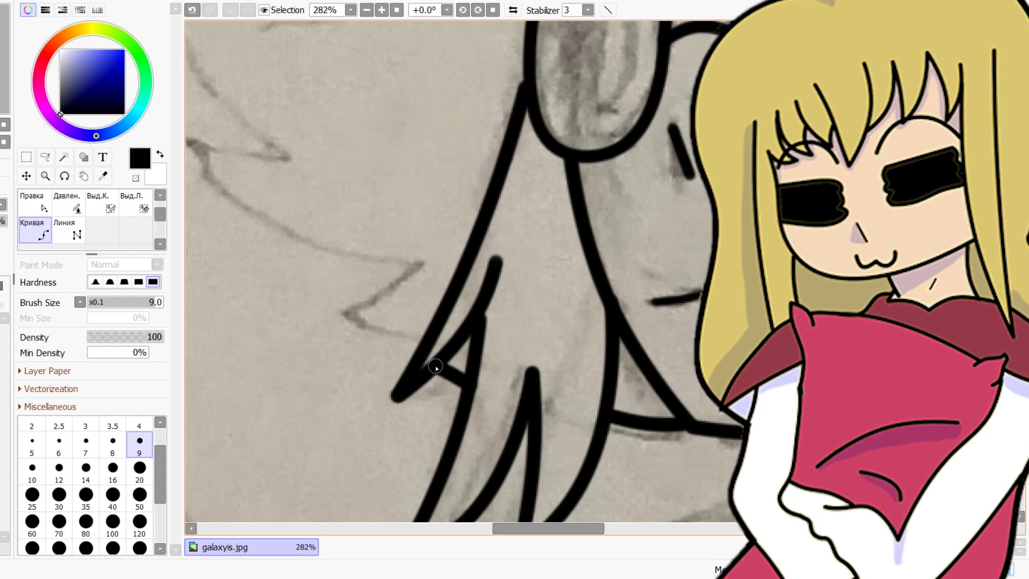
{"action": "double_click", "coordinate": [417, 265]}
{"action": "scroll", "coordinate": [421, 250], "scroll_direction": "down", "scroll_amount": 6}
{"action": "scroll", "coordinate": [276, 142], "scroll_direction": "up", "scroll_amount": 5}
{"action": "left_click", "coordinate": [635, 397]}
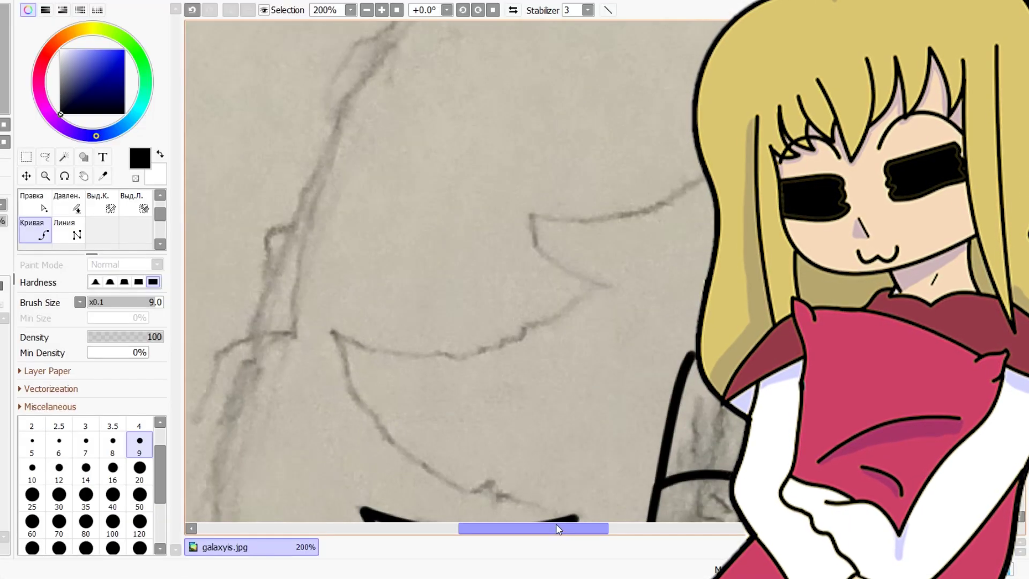
Ink the large upper hair spikes on the left side along the sketched outline
{"action": "left_click", "coordinate": [470, 494]}
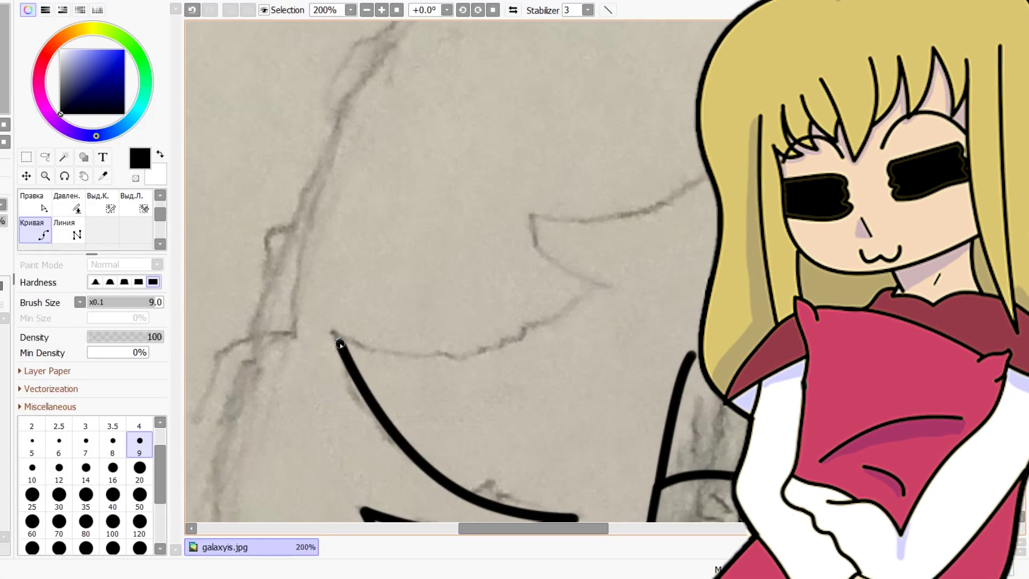
{"action": "left_click", "coordinate": [409, 349]}
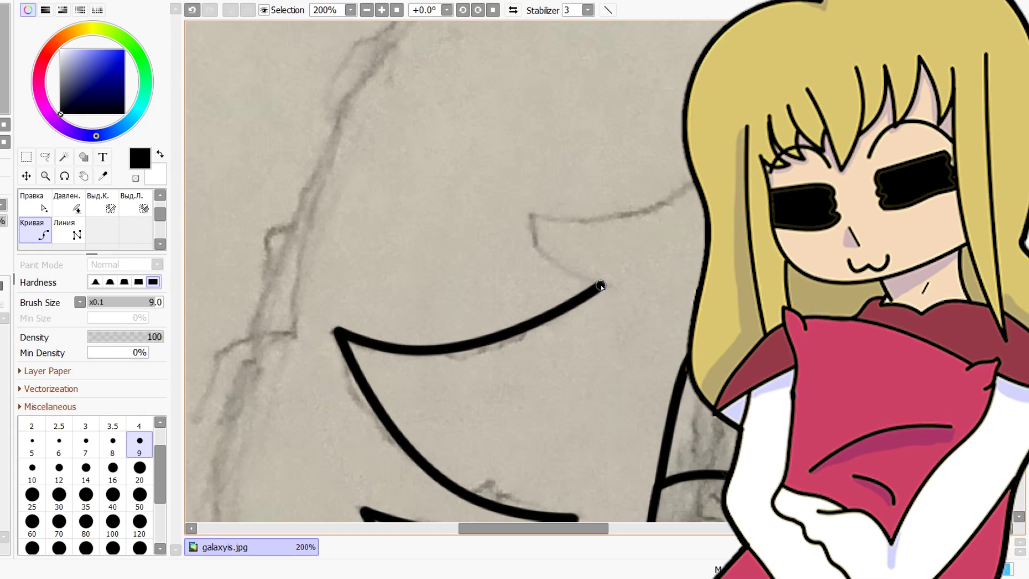
{"action": "left_click", "coordinate": [523, 217]}
{"action": "scroll", "coordinate": [759, 87], "scroll_direction": "down", "scroll_amount": 3}
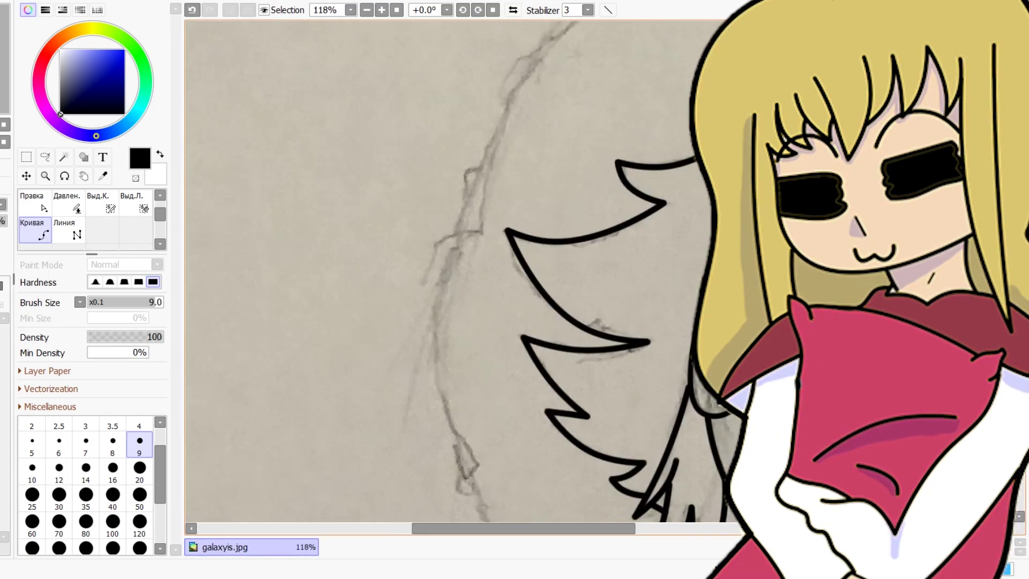
Ink the left edge of the fringe from the forehead notch down to the left lens
{"action": "scroll", "coordinate": [780, 276], "scroll_direction": "up", "scroll_amount": 8}
{"action": "left_click", "coordinate": [721, 180]}
{"action": "left_click", "coordinate": [688, 308]}
{"action": "double_click", "coordinate": [566, 447]}
Try continuing the cheek line up through the left lens, and undo the curve
{"action": "scroll", "coordinate": [588, 252], "scroll_direction": "down", "scroll_amount": 7}
{"action": "scroll", "coordinate": [563, 430], "scroll_direction": "up", "scroll_amount": 8}
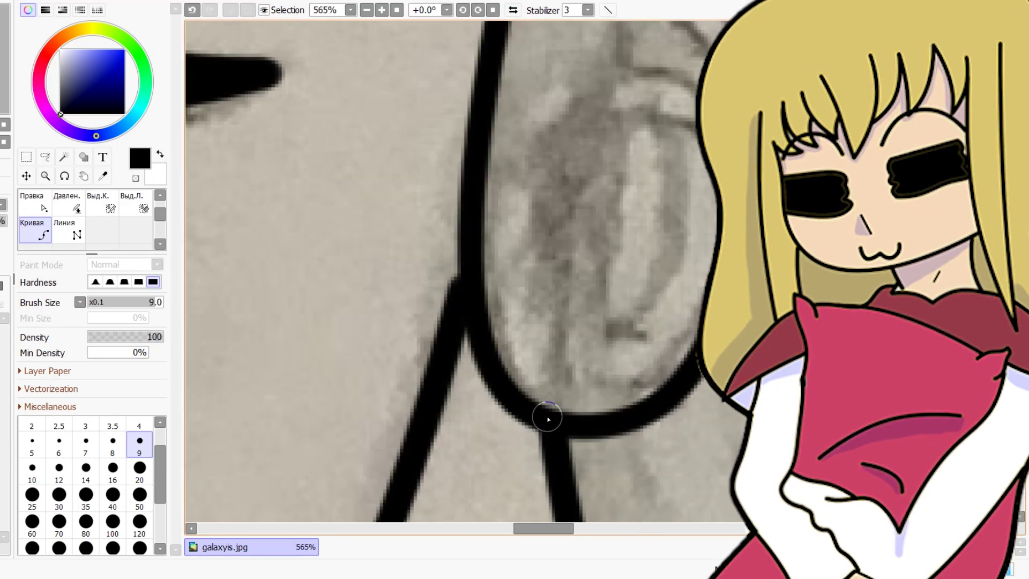
{"action": "left_click", "coordinate": [549, 421]}
{"action": "left_click", "coordinate": [547, 387]}
{"action": "left_click", "coordinate": [577, 225]}
{"action": "scroll", "coordinate": [585, 124], "scroll_direction": "down", "scroll_amount": 8}
{"action": "scroll", "coordinate": [584, 128], "scroll_direction": "down", "scroll_amount": 1}
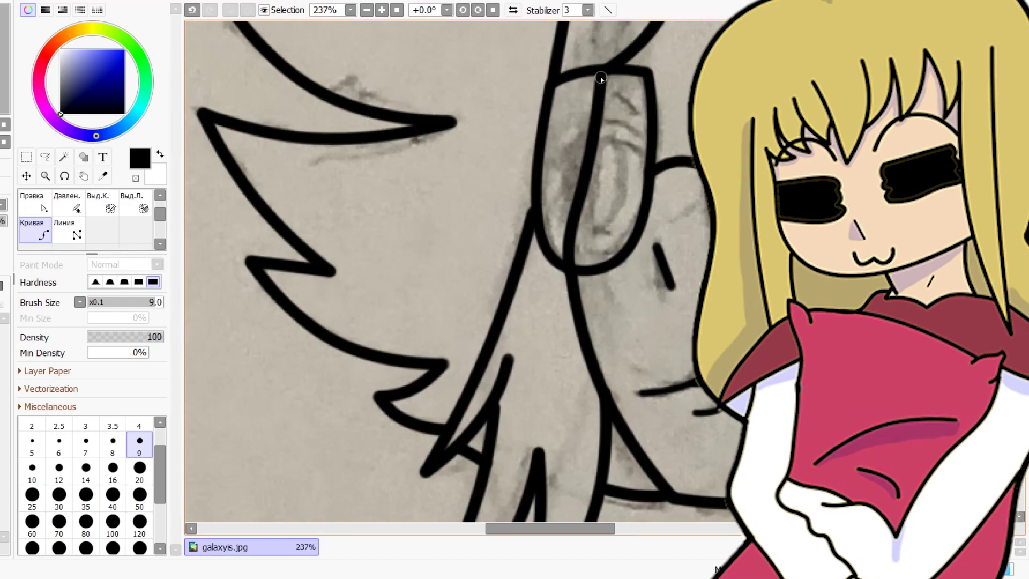
{"action": "scroll", "coordinate": [597, 86], "scroll_direction": "down", "scroll_amount": 1}
{"action": "scroll", "coordinate": [600, 185], "scroll_direction": "up", "scroll_amount": 4}
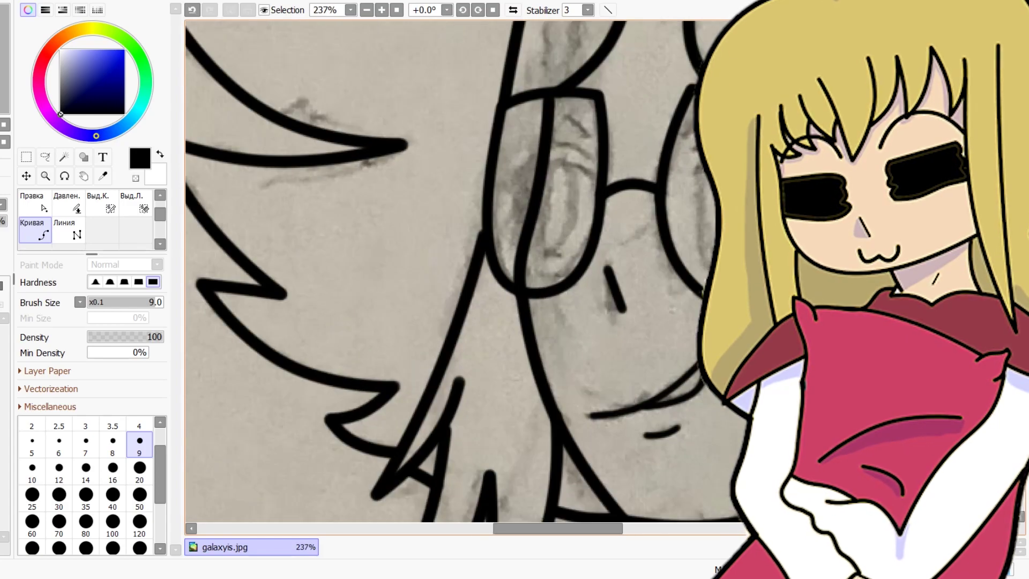
{"action": "key", "text": "ctrl+z"}
Ink the upper lash line and the eyelid crease of the eye inside the right lens
{"action": "scroll", "coordinate": [634, 191], "scroll_direction": "down", "scroll_amount": 8}
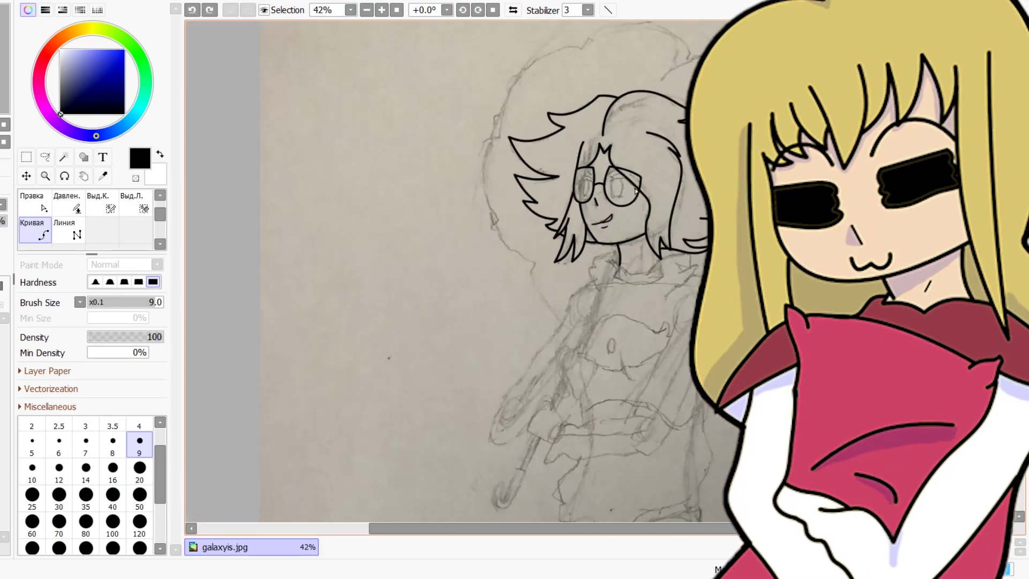
{"action": "scroll", "coordinate": [601, 173], "scroll_direction": "up", "scroll_amount": 16}
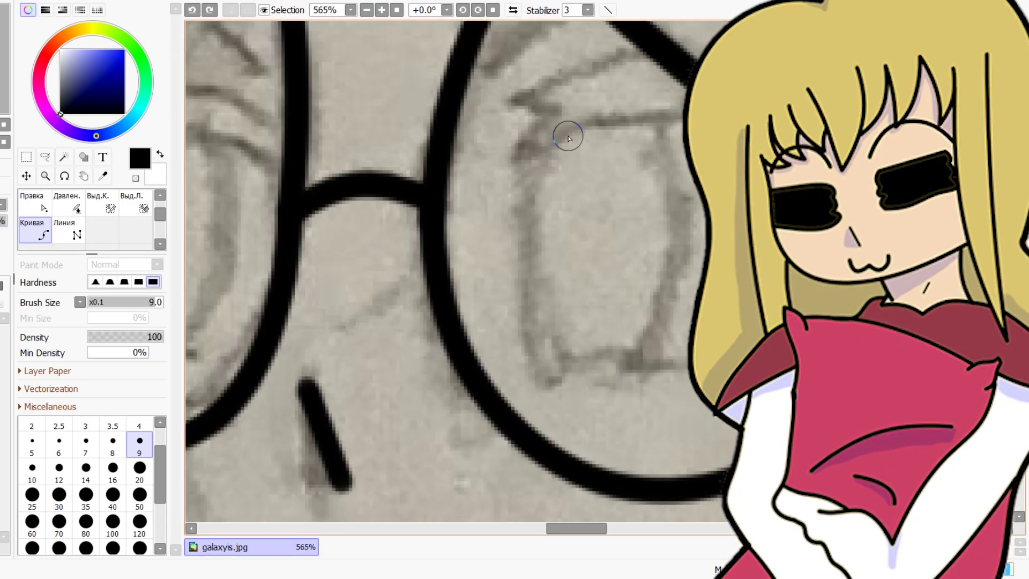
{"action": "left_click", "coordinate": [520, 152]}
{"action": "left_click", "coordinate": [670, 111]}
{"action": "double_click", "coordinate": [724, 120]}
{"action": "mouse_move", "coordinate": [520, 153]}
{"action": "left_mouse_down"}
{"action": "mouse_move", "coordinate": [536, 111]}
{"action": "mouse_move", "coordinate": [680, 58]}
{"action": "left_mouse_up"}
Reduce the brush size and ink the short lower lash line of the eye inside the right lens
{"action": "scroll", "coordinate": [645, 374], "scroll_direction": "up", "scroll_amount": 1}
{"action": "scroll", "coordinate": [646, 374], "scroll_direction": "up", "scroll_amount": 2}
{"action": "key", "text": "["}
{"action": "key", "text": "["}
{"action": "key", "text": "["}
{"action": "key", "text": "["}
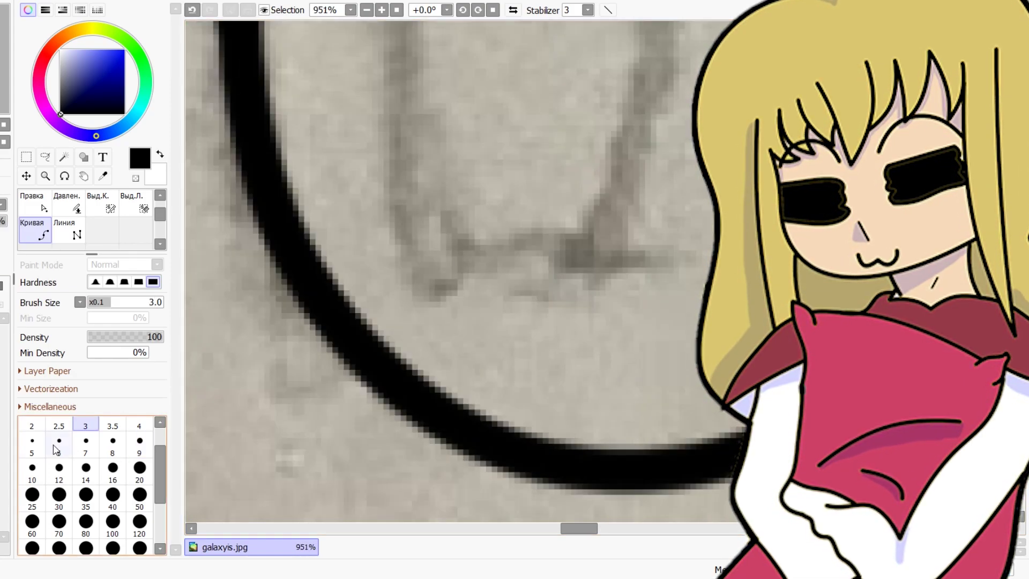
{"action": "left_click_drag", "start_coordinate": [435, 280], "coordinate": [668, 274]}
Set the brush size to 7 and ink the iris outline inside the right lens
{"action": "key", "text": "bracketright"}
{"action": "key", "text": "bracketright"}
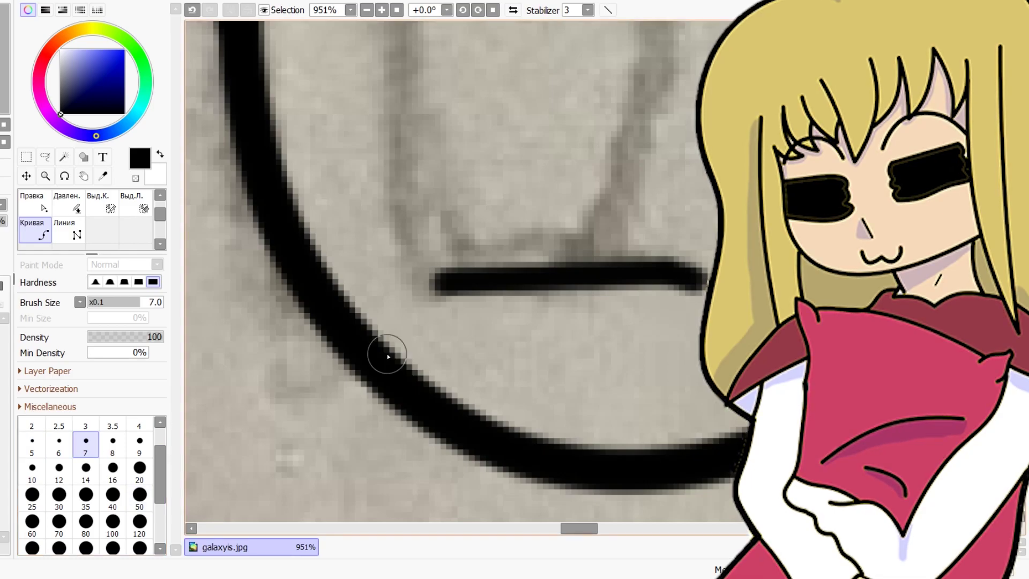
{"action": "scroll", "coordinate": [405, 108], "scroll_direction": "up", "scroll_amount": 3}
{"action": "mouse_move", "coordinate": [396, 107]}
{"action": "left_mouse_down"}
{"action": "mouse_move", "coordinate": [395, 307]}
{"action": "mouse_move", "coordinate": [472, 455]}
{"action": "mouse_move", "coordinate": [588, 457]}
{"action": "mouse_move", "coordinate": [628, 166]}
{"action": "mouse_move", "coordinate": [616, 60]}
{"action": "left_mouse_up"}
Ink the upper lash line and the eyelid crease of the eye inside the left lens
{"action": "scroll", "coordinate": [451, 250], "scroll_direction": "down", "scroll_amount": 6}
{"action": "scroll", "coordinate": [451, 250], "scroll_direction": "up", "scroll_amount": 3}
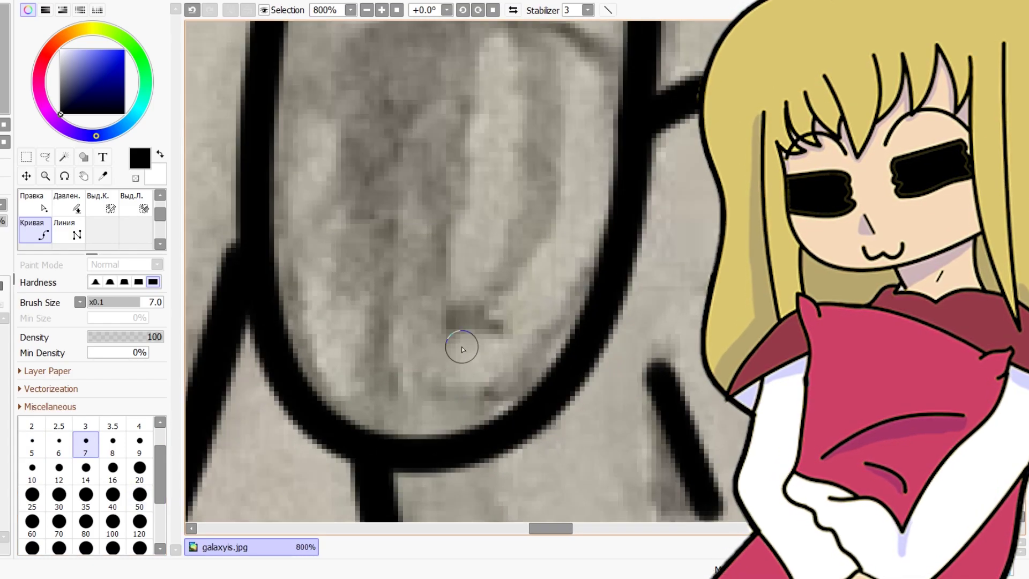
{"action": "mouse_move", "coordinate": [592, 275]}
{"action": "left_mouse_down"}
{"action": "mouse_move", "coordinate": [561, 229]}
{"action": "mouse_move", "coordinate": [470, 224]}
{"action": "left_mouse_up"}
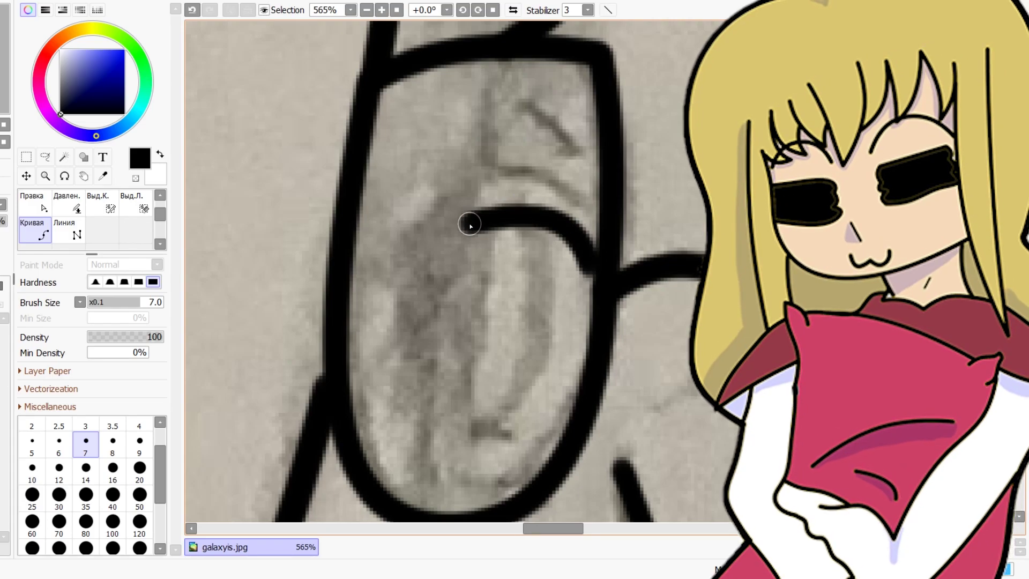
{"action": "scroll", "coordinate": [506, 170], "scroll_direction": "down", "scroll_amount": 5}
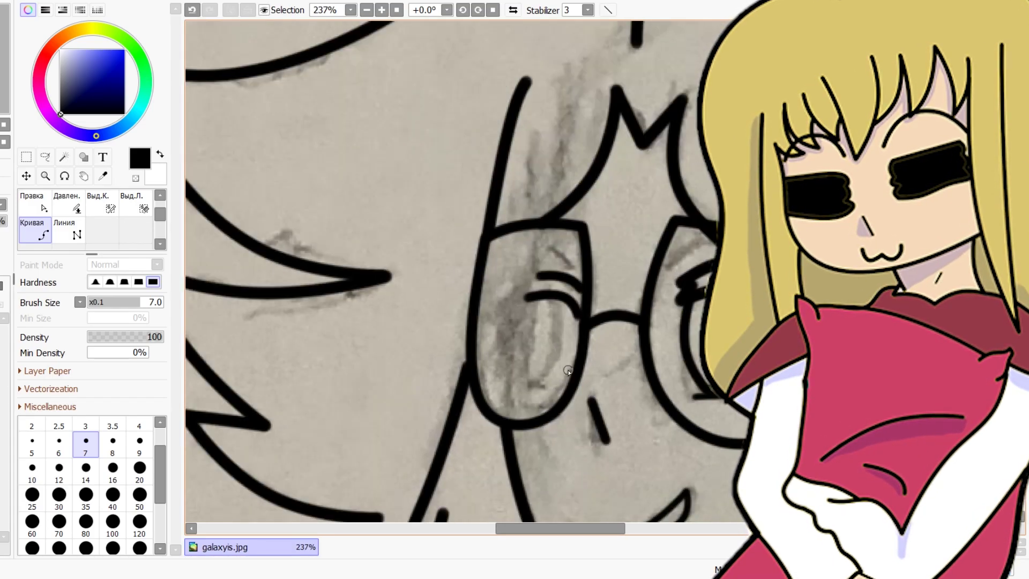
{"action": "scroll", "coordinate": [418, 358], "scroll_direction": "up", "scroll_amount": 10}
{"action": "left_click", "coordinate": [417, 356]}
{"action": "left_click", "coordinate": [502, 346]}
{"action": "double_click", "coordinate": [587, 385]}
{"action": "scroll", "coordinate": [561, 356], "scroll_direction": "down", "scroll_amount": 9}
{"action": "scroll", "coordinate": [501, 348], "scroll_direction": "up", "scroll_amount": 1}
{"action": "key", "text": "ctrl+z"}
{"action": "key", "text": "ctrl+z"}
{"action": "key", "text": "ctrl+z"}
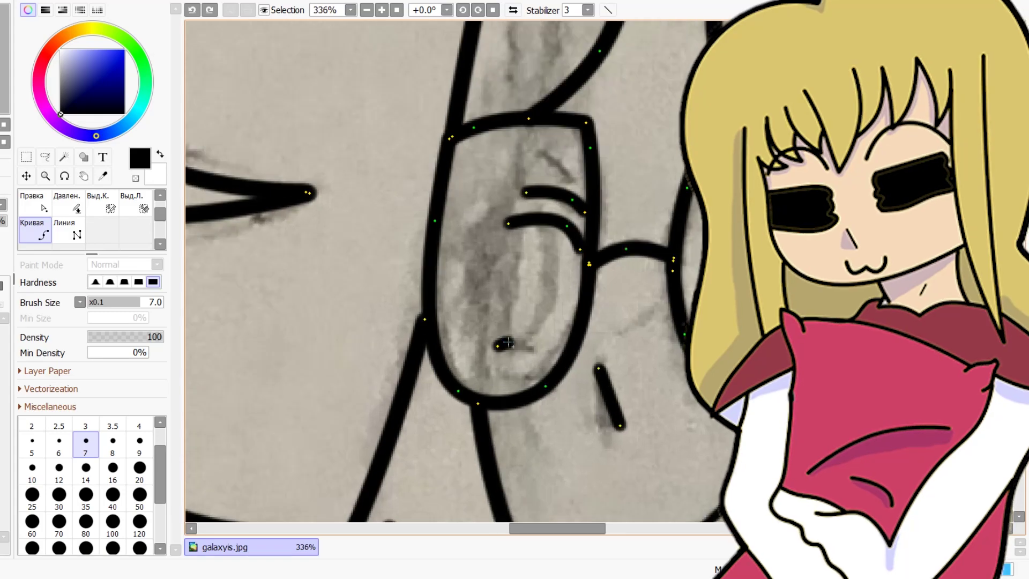
Ink the oval iris outline of the eye inside the left lens
{"action": "scroll", "coordinate": [502, 331], "scroll_direction": "up", "scroll_amount": 4}
{"action": "mouse_move", "coordinate": [517, 134]}
{"action": "left_mouse_down"}
{"action": "mouse_move", "coordinate": [504, 268]}
{"action": "mouse_move", "coordinate": [526, 361]}
{"action": "mouse_move", "coordinate": [602, 218]}
{"action": "mouse_move", "coordinate": [598, 162]}
{"action": "left_mouse_up"}
{"action": "double_click", "coordinate": [591, 119]}
{"action": "scroll", "coordinate": [579, 119], "scroll_direction": "down", "scroll_amount": 12}
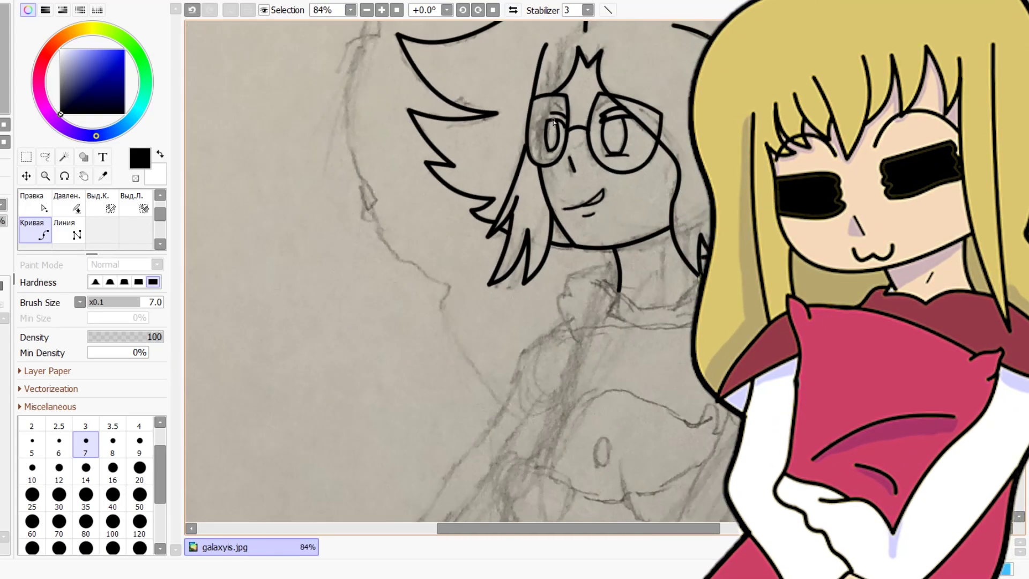
Ink the short lower lash line of the eye inside the left lens at brush size 5, and raise the brush size to 8
{"action": "scroll", "coordinate": [555, 129], "scroll_direction": "up", "scroll_amount": 14}
{"action": "left_click", "coordinate": [32, 444]}
{"action": "left_click_drag", "start_coordinate": [448, 338], "coordinate": [534, 338]}
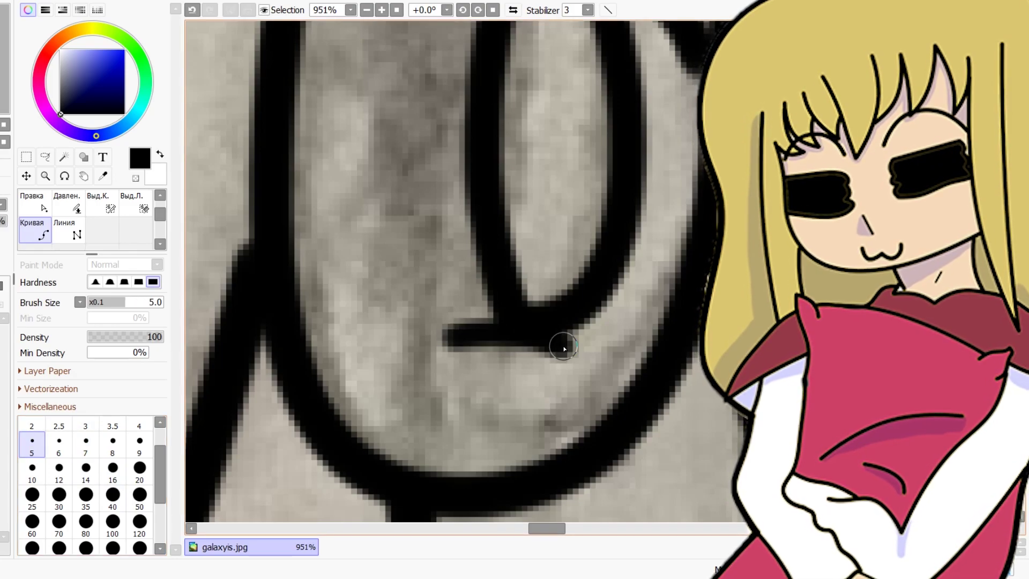
{"action": "scroll", "coordinate": [564, 349], "scroll_direction": "down", "scroll_amount": 2}
{"action": "key", "text": "bracketright"}
{"action": "key", "text": "bracketright"}
{"action": "key", "text": "bracketright"}
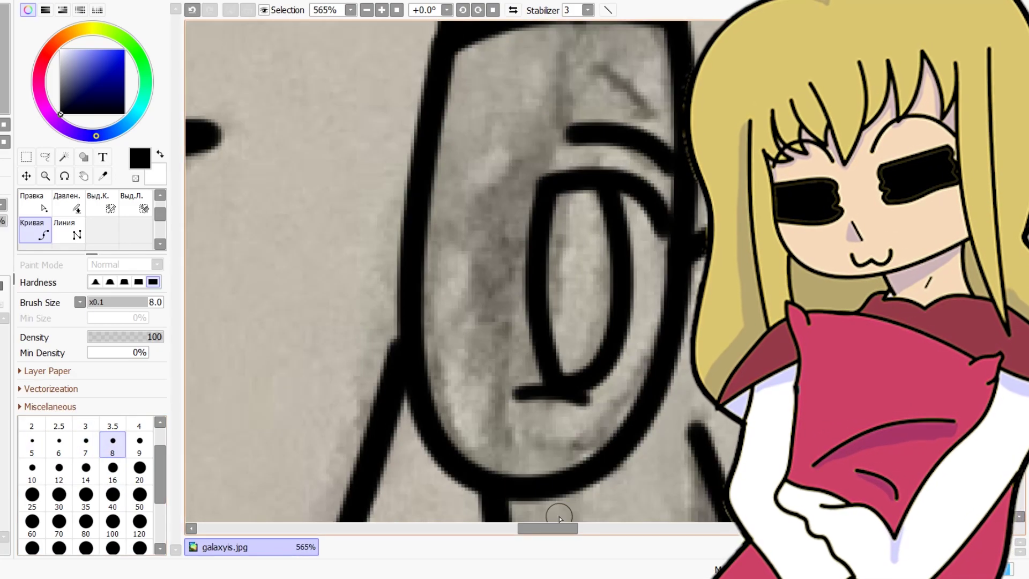
{"action": "left_click", "coordinate": [472, 387]}
{"action": "scroll", "coordinate": [521, 149], "scroll_direction": "down", "scroll_amount": 7}
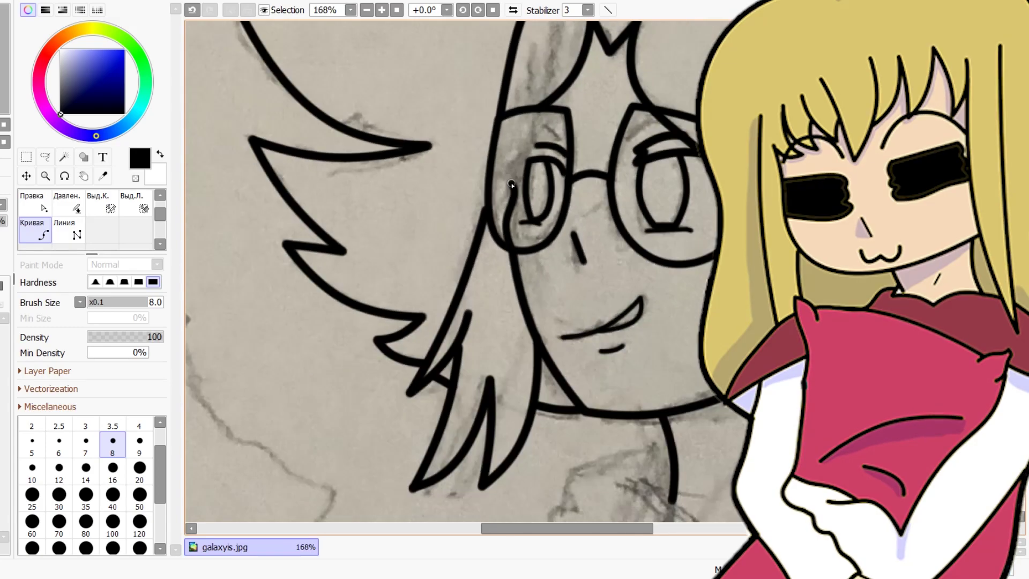
{"action": "key", "text": "ctrl+z"}
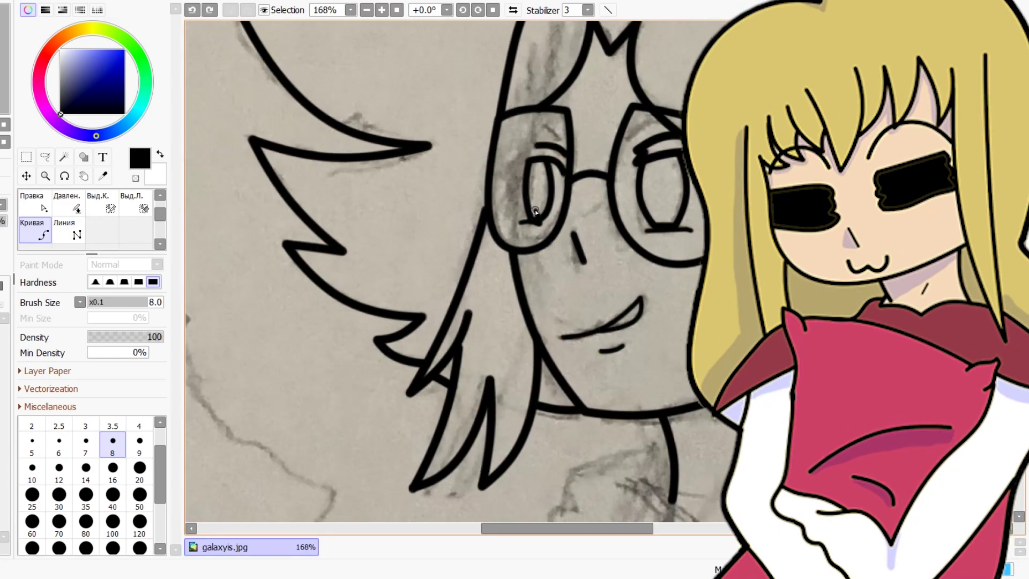
{"action": "key", "text": "ctrl+z"}
{"action": "left_click", "coordinate": [540, 225]}
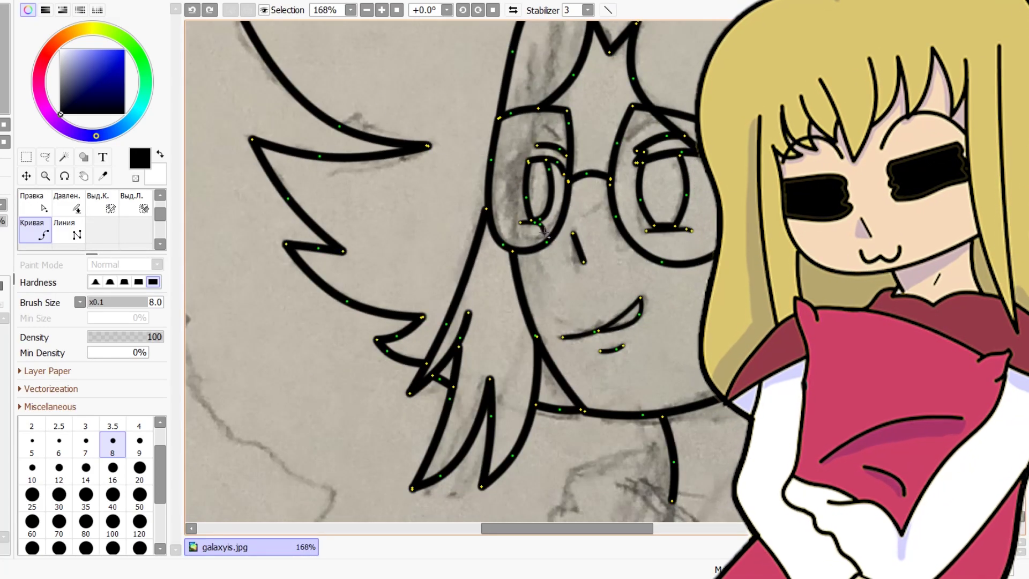
{"action": "key", "text": "e"}
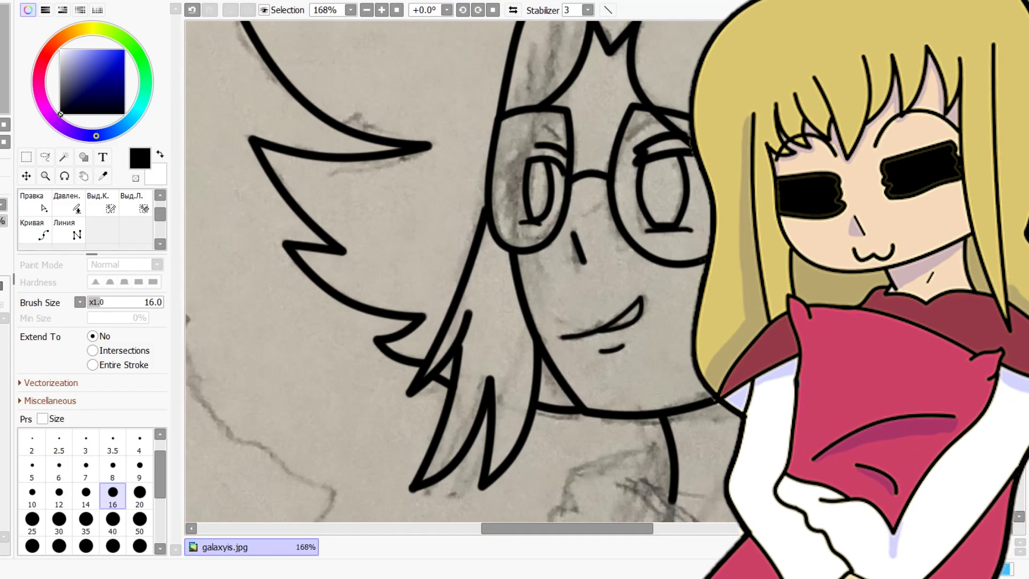
{"action": "scroll", "coordinate": [528, 171], "scroll_direction": "up", "scroll_amount": 7}
{"action": "scroll", "coordinate": [496, 332], "scroll_direction": "down", "scroll_amount": 3}
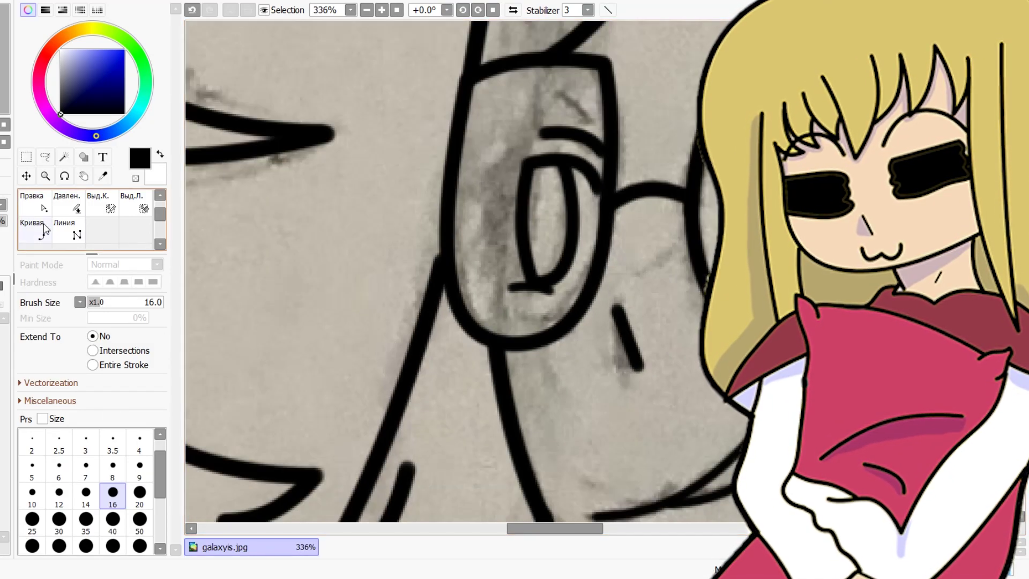
Ink the side contour of the face seen through the left lens, from the top of the frame to its lower rim
{"action": "left_click", "coordinate": [43, 229]}
{"action": "scroll", "coordinate": [471, 348], "scroll_direction": "up", "scroll_amount": 1}
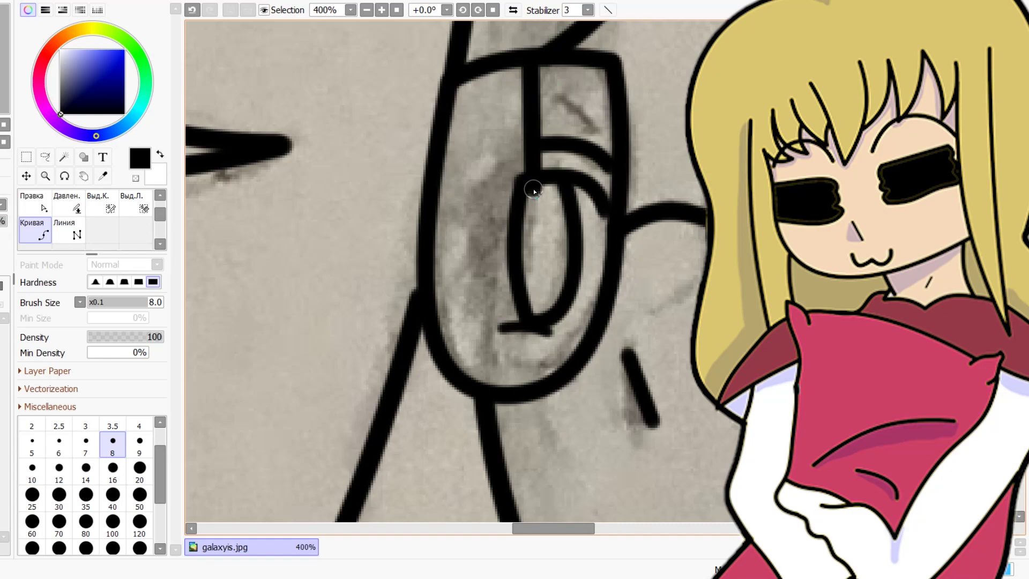
{"action": "left_click", "coordinate": [480, 395]}
{"action": "scroll", "coordinate": [498, 247], "scroll_direction": "down", "scroll_amount": 5}
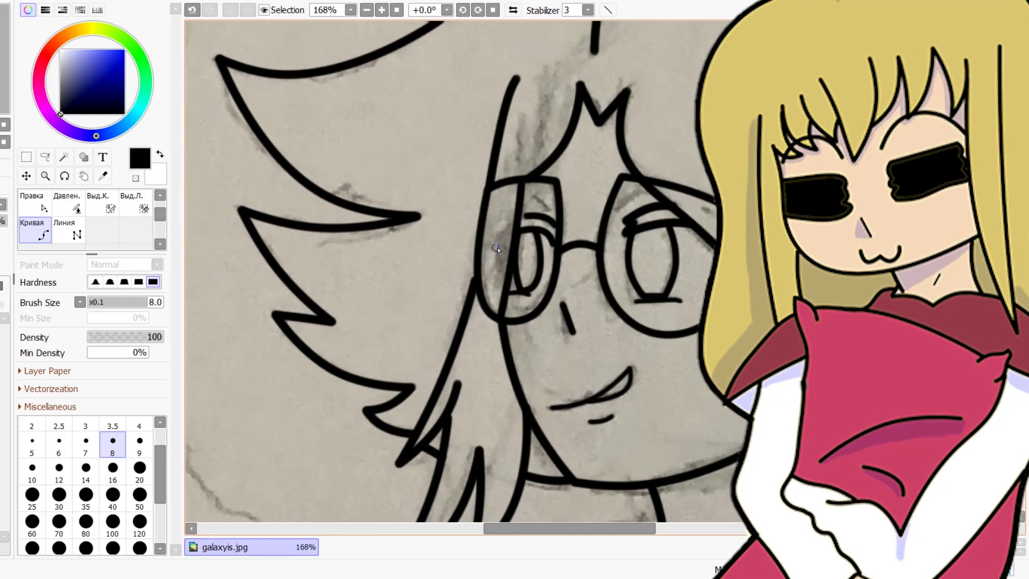
{"action": "scroll", "coordinate": [497, 247], "scroll_direction": "up", "scroll_amount": 7}
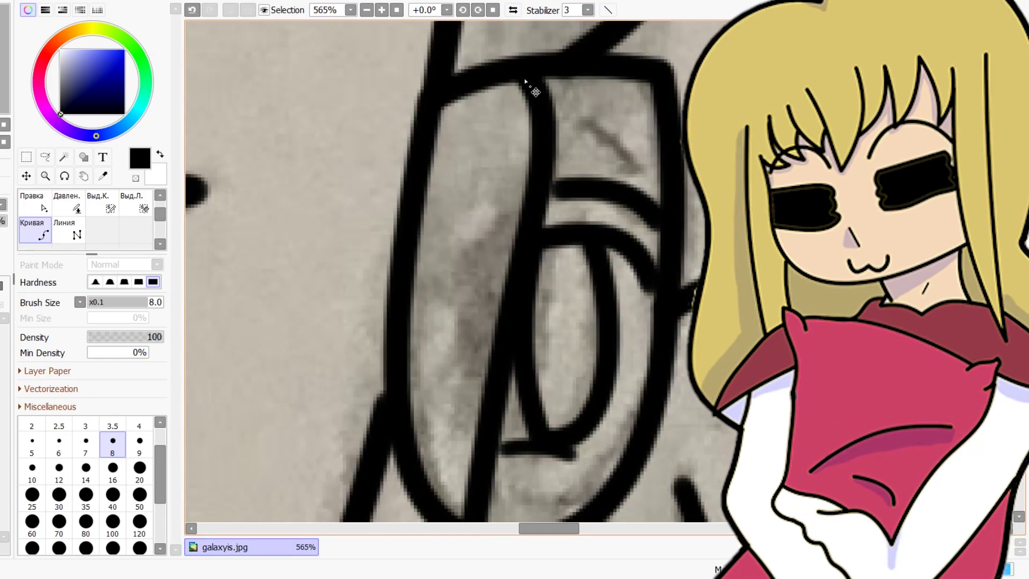
{"action": "scroll", "coordinate": [622, 247], "scroll_direction": "down", "scroll_amount": 8}
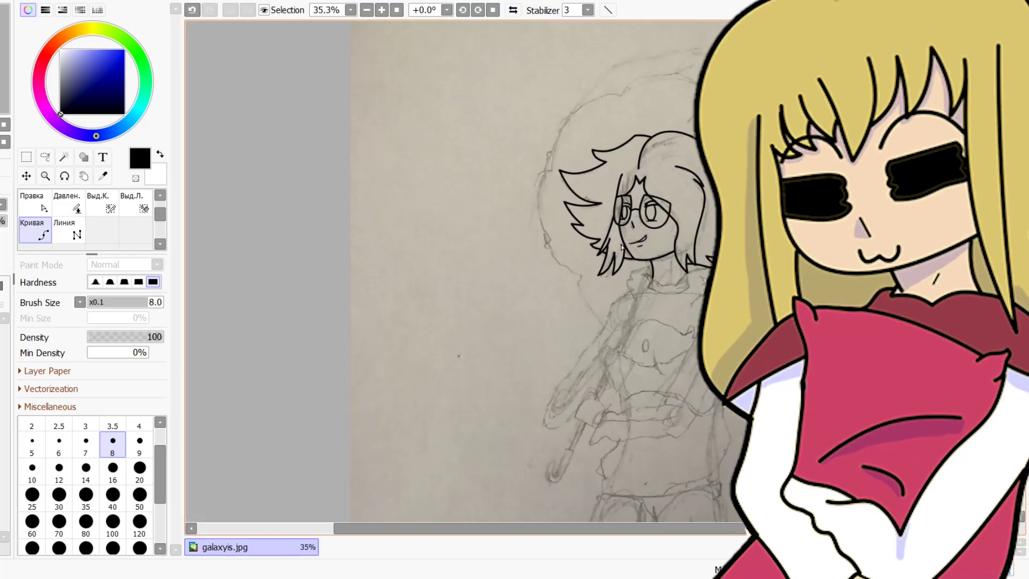
Ink a curved eyebrow line above each eye inside the lenses
{"action": "scroll", "coordinate": [622, 247], "scroll_direction": "up", "scroll_amount": 9}
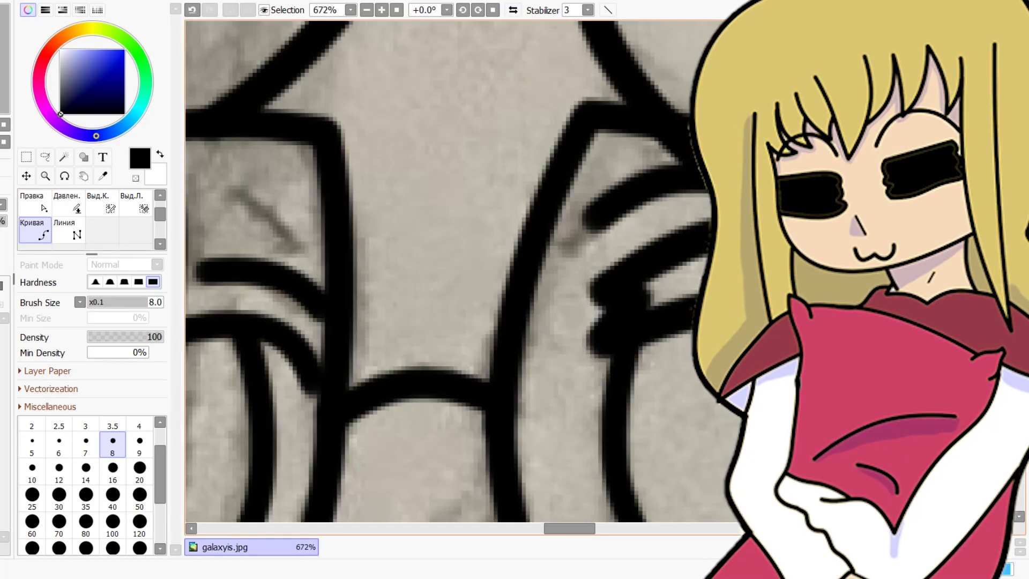
{"action": "scroll", "coordinate": [703, 228], "scroll_direction": "down", "scroll_amount": 6}
{"action": "scroll", "coordinate": [517, 210], "scroll_direction": "up", "scroll_amount": 6}
{"action": "left_click", "coordinate": [519, 217]}
{"action": "double_click", "coordinate": [660, 249]}
{"action": "scroll", "coordinate": [515, 316], "scroll_direction": "up", "scroll_amount": 4}
{"action": "left_click", "coordinate": [510, 269]}
{"action": "double_click", "coordinate": [564, 267]}
{"action": "scroll", "coordinate": [572, 269], "scroll_direction": "down", "scroll_amount": 6}
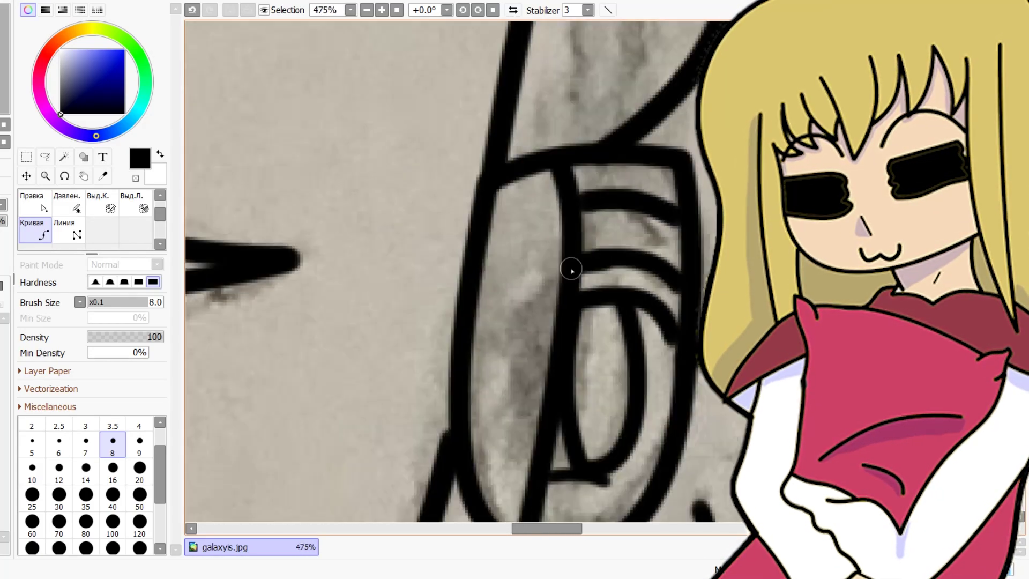
Thin both eyebrow strokes to size 4 with the line thickness tool
{"action": "scroll", "coordinate": [636, 248], "scroll_direction": "down", "scroll_amount": 3}
{"action": "scroll", "coordinate": [637, 248], "scroll_direction": "up", "scroll_amount": 3}
{"action": "scroll", "coordinate": [91, 220], "scroll_direction": "up", "scroll_amount": 2}
{"action": "left_click", "coordinate": [102, 204]}
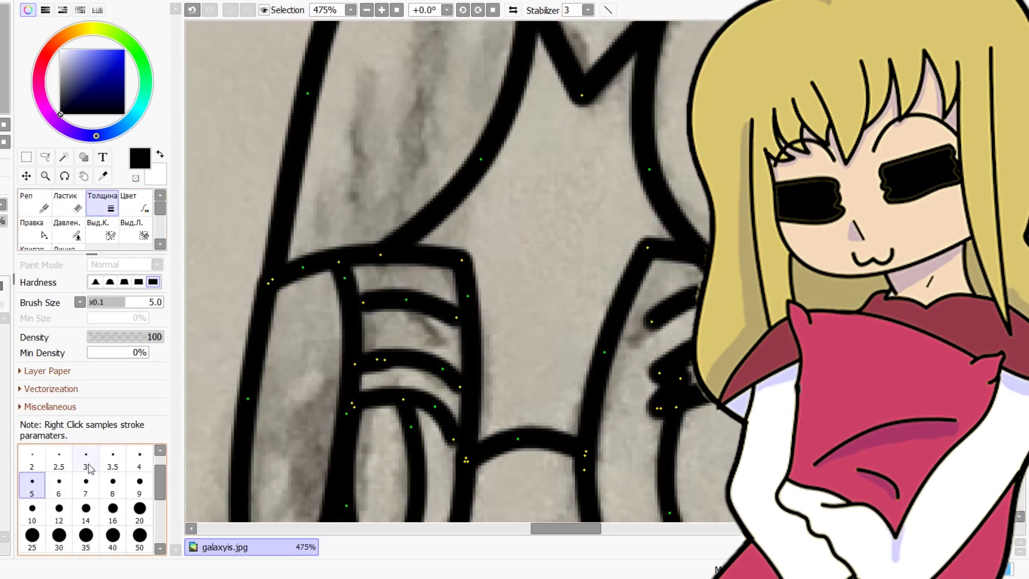
{"action": "left_click", "coordinate": [139, 460]}
{"action": "left_click", "coordinate": [396, 301]}
{"action": "left_click", "coordinate": [664, 317]}
{"action": "scroll", "coordinate": [49, 239], "scroll_direction": "down", "scroll_amount": 1}
Return to the curve tool and ink the neck line and the inner front edge of the collar
{"action": "left_click", "coordinate": [35, 230]}
{"action": "scroll", "coordinate": [718, 313], "scroll_direction": "down", "scroll_amount": 2}
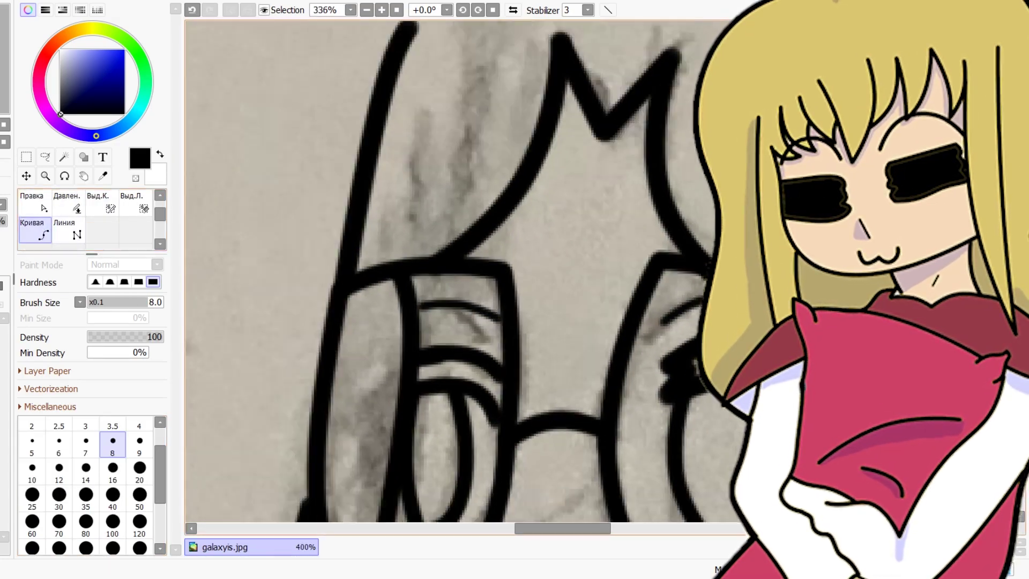
{"action": "scroll", "coordinate": [703, 368], "scroll_direction": "down", "scroll_amount": 13}
{"action": "scroll", "coordinate": [715, 367], "scroll_direction": "up", "scroll_amount": 13}
{"action": "left_click", "coordinate": [407, 107]}
{"action": "left_click", "coordinate": [430, 207]}
{"action": "double_click", "coordinate": [427, 281]}
{"action": "left_click", "coordinate": [428, 281]}
{"action": "left_click", "coordinate": [476, 306]}
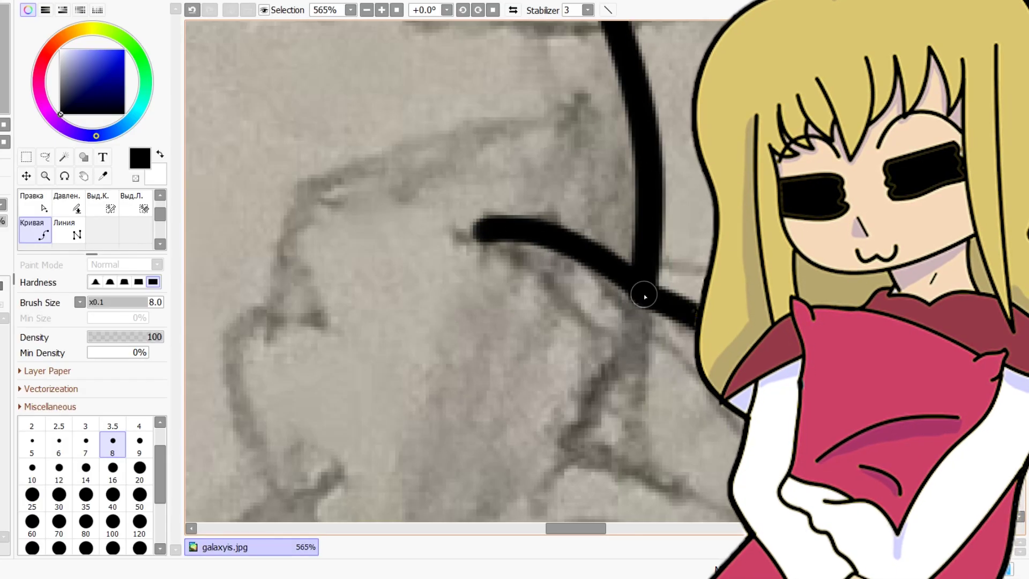
Ink the outer edge and fold of the collar on the side of the face with the narrower lens
{"action": "scroll", "coordinate": [645, 294], "scroll_direction": "down", "scroll_amount": 5}
{"action": "scroll", "coordinate": [610, 352], "scroll_direction": "up", "scroll_amount": 5}
{"action": "left_click", "coordinate": [475, 409]}
{"action": "left_click", "coordinate": [405, 286]}
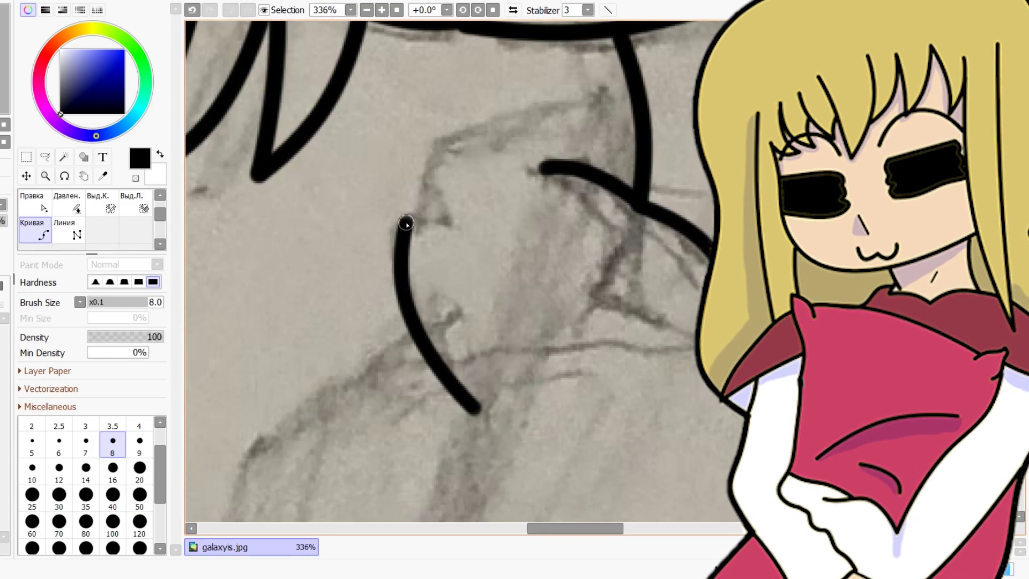
{"action": "left_click", "coordinate": [406, 222]}
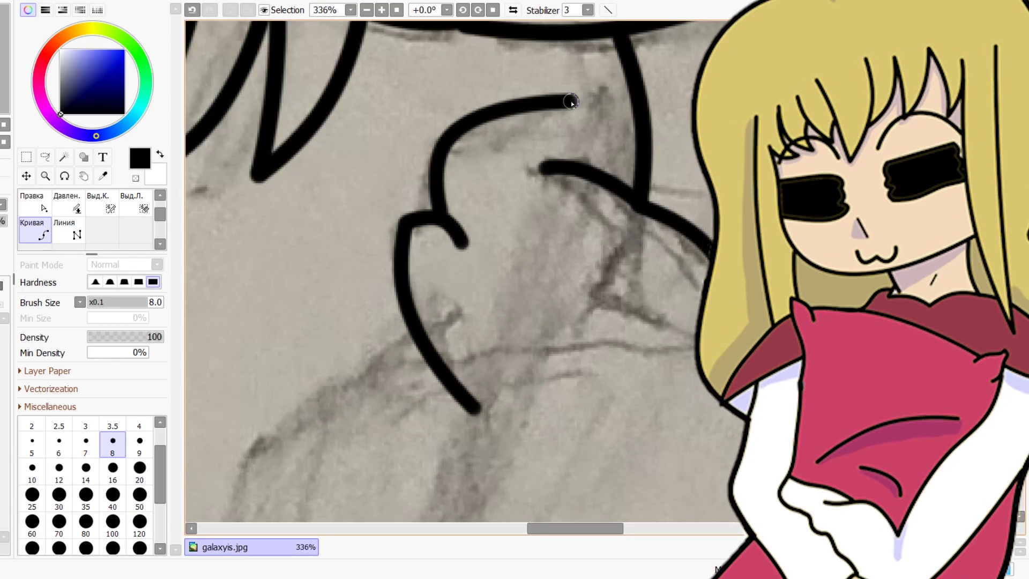
{"action": "scroll", "coordinate": [510, 171], "scroll_direction": "down", "scroll_amount": 5}
Ink the matching collar fold on the opposite side, with its lower edge running diagonally down to the chest
{"action": "scroll", "coordinate": [510, 171], "scroll_direction": "up", "scroll_amount": 3}
{"action": "left_click", "coordinate": [490, 310]}
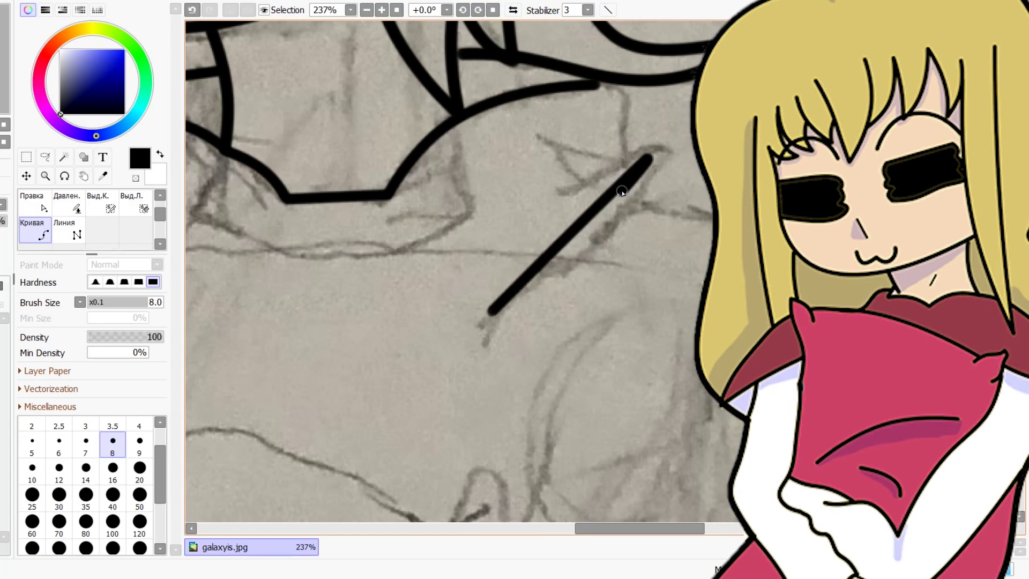
{"action": "left_click", "coordinate": [624, 192]}
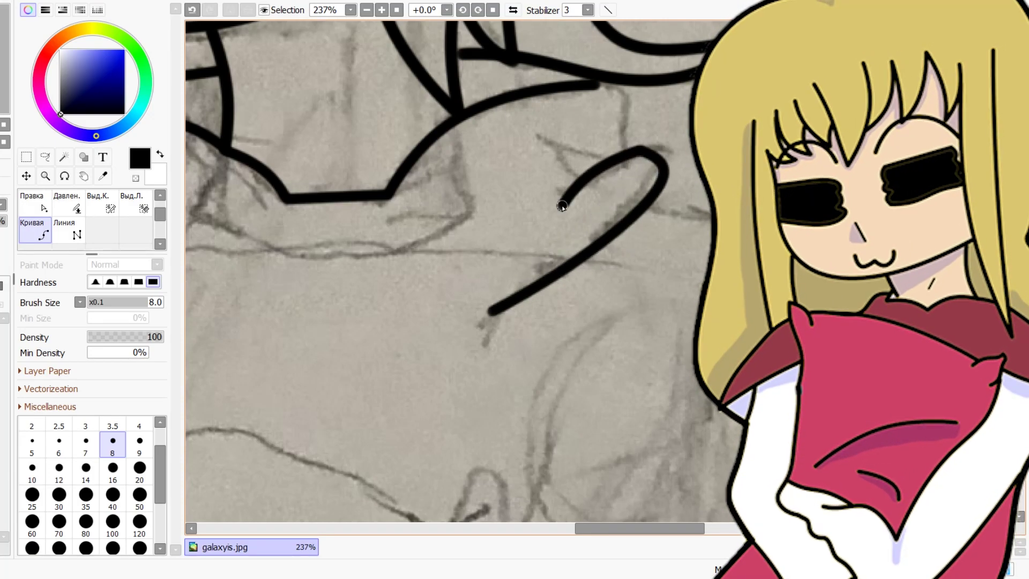
{"action": "scroll", "coordinate": [532, 144], "scroll_direction": "up", "scroll_amount": 5}
{"action": "scroll", "coordinate": [538, 103], "scroll_direction": "down", "scroll_amount": 13}
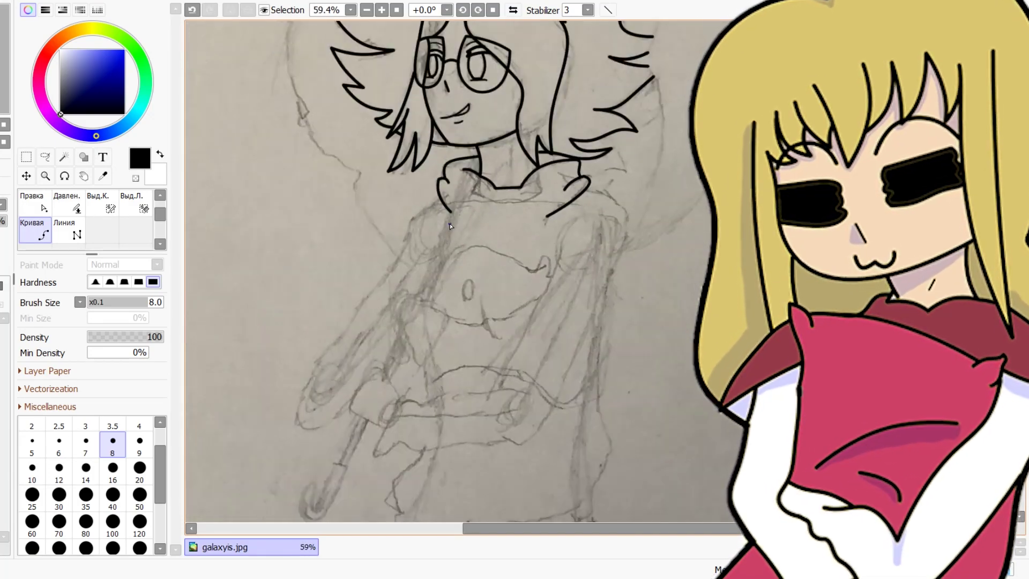
Ink the shoulder and outer contour of the raised arm down to the corner of its bent elbow
{"action": "scroll", "coordinate": [434, 139], "scroll_direction": "up", "scroll_amount": 4}
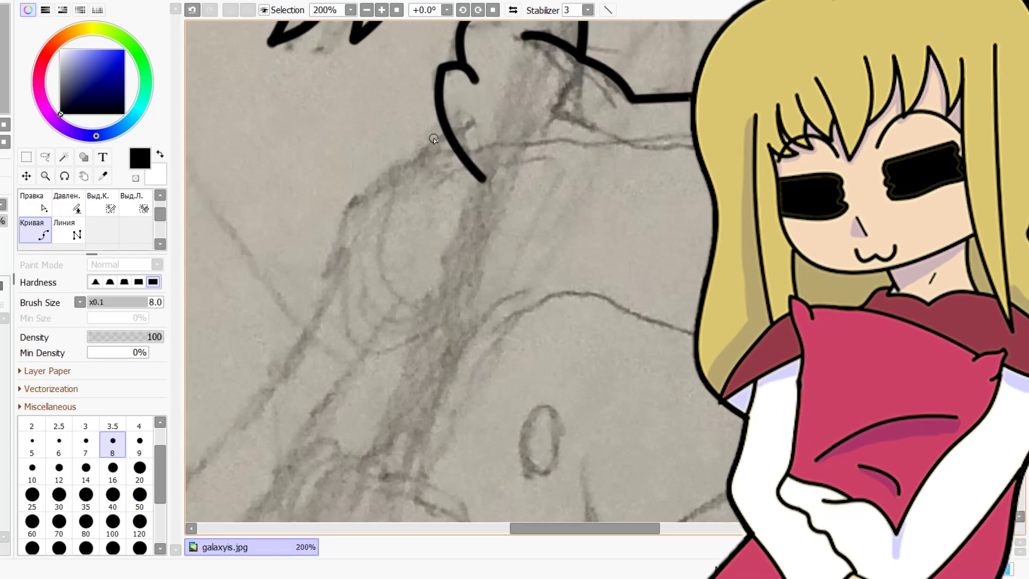
{"action": "scroll", "coordinate": [252, 299], "scroll_direction": "down", "scroll_amount": 6}
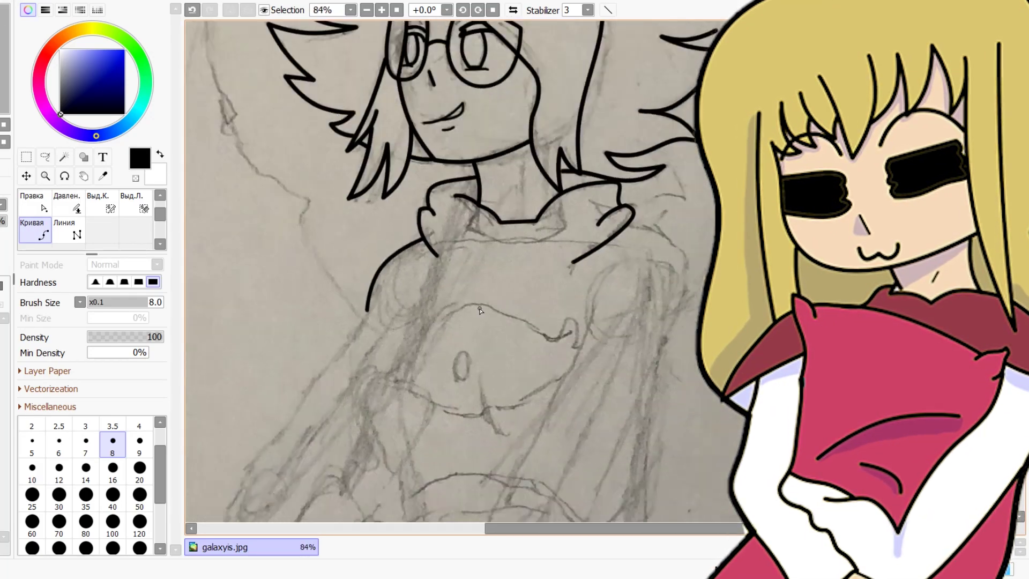
{"action": "scroll", "coordinate": [605, 131], "scroll_direction": "up", "scroll_amount": 3}
{"action": "left_click", "coordinate": [509, 254]}
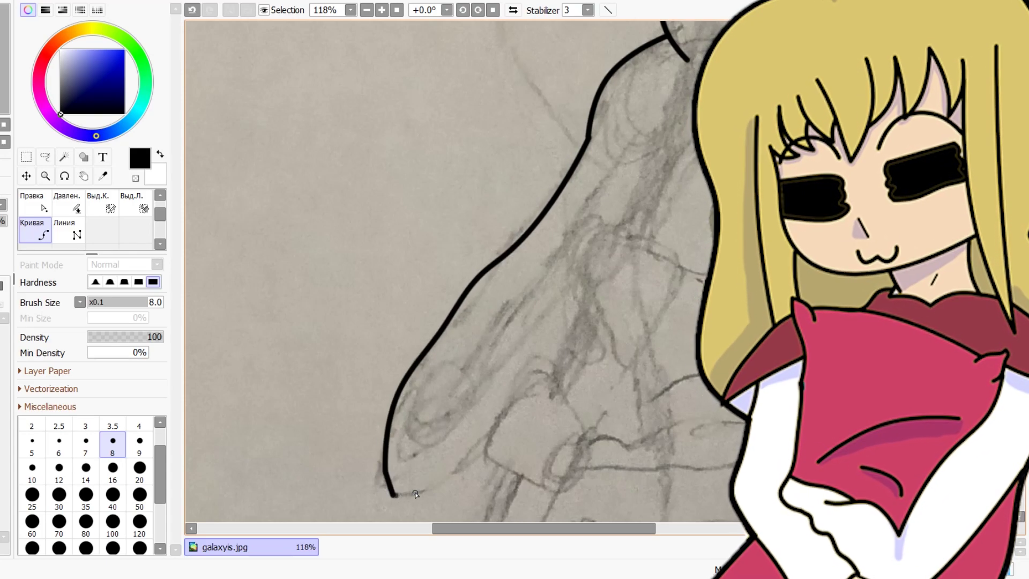
{"action": "scroll", "coordinate": [415, 492], "scroll_direction": "up", "scroll_amount": 7}
{"action": "scroll", "coordinate": [410, 475], "scroll_direction": "down", "scroll_amount": 7}
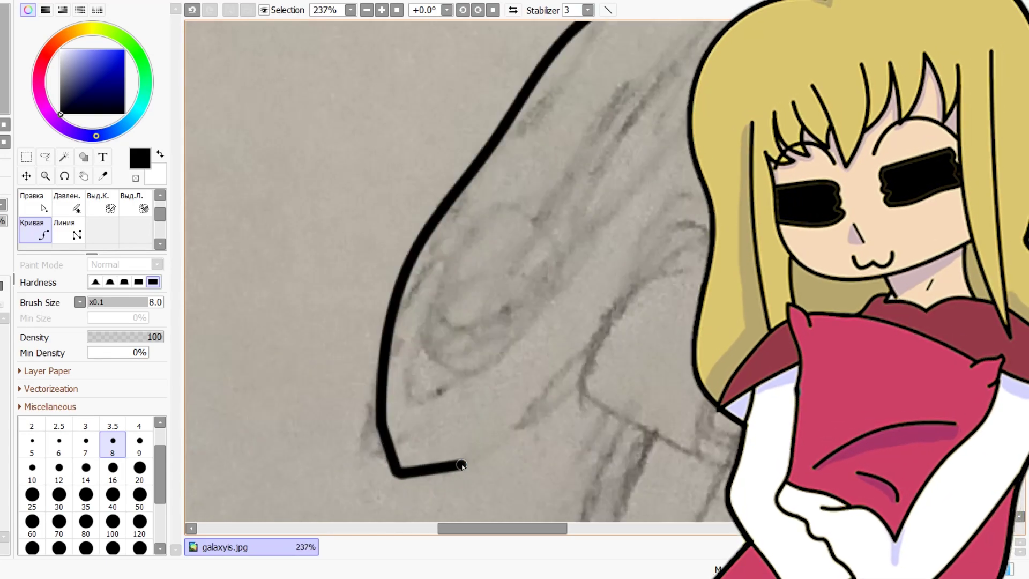
Ink the raised arm's underside, inner forearm line and curved sleeve cuff
{"action": "scroll", "coordinate": [669, 257], "scroll_direction": "up", "scroll_amount": 3}
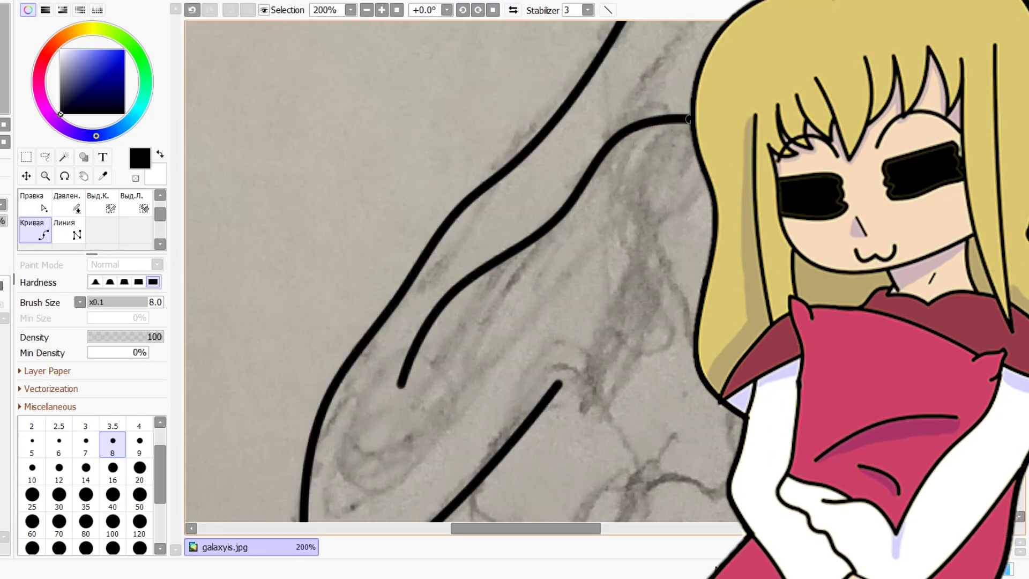
{"action": "scroll", "coordinate": [689, 119], "scroll_direction": "down", "scroll_amount": 4}
{"action": "scroll", "coordinate": [588, 295], "scroll_direction": "up", "scroll_amount": 5}
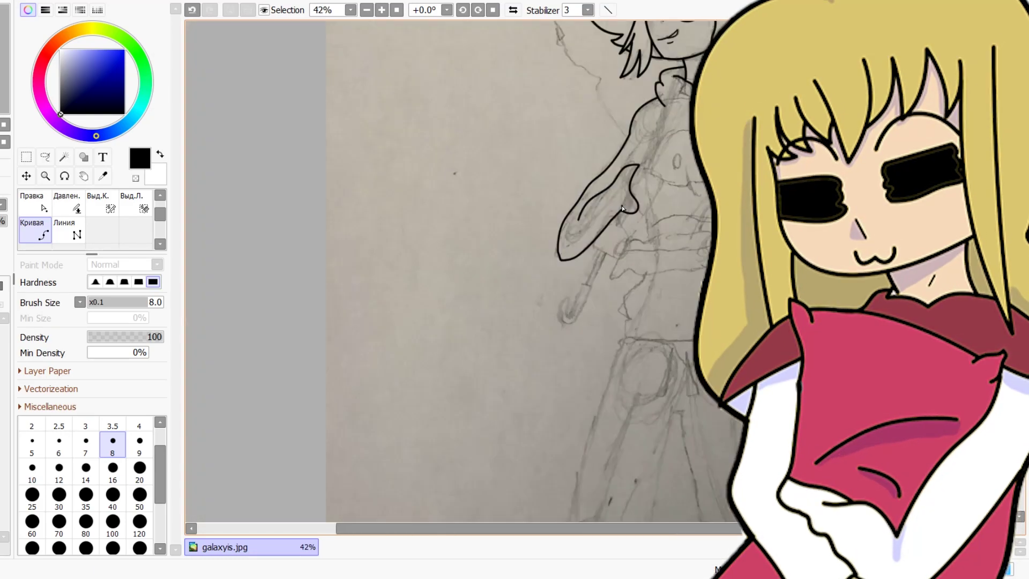
Ink the outline of the raised arm's fist with its bumpy knuckles, closing it at the cuff
{"action": "scroll", "coordinate": [623, 209], "scroll_direction": "up", "scroll_amount": 10}
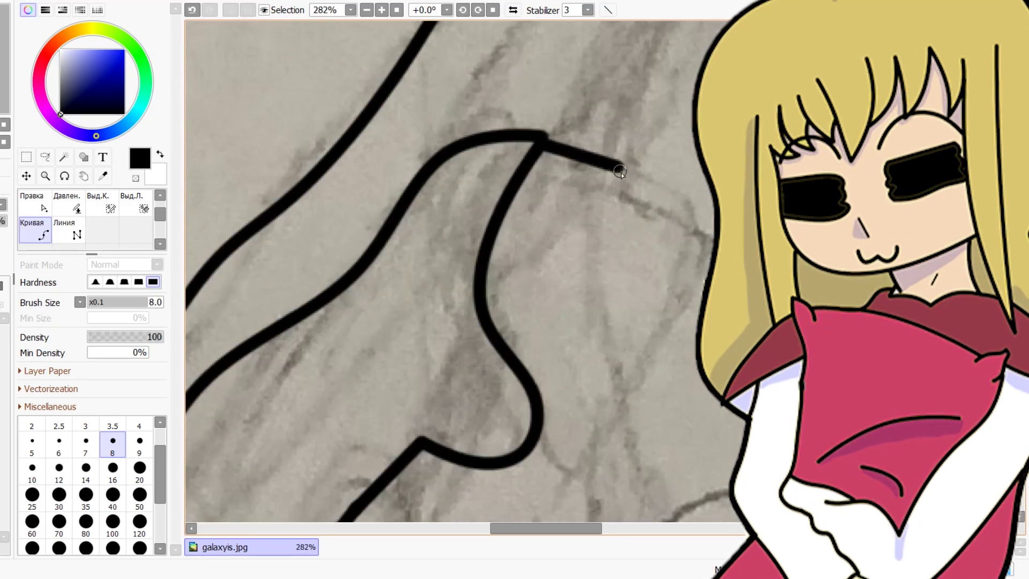
{"action": "mouse_move", "coordinate": [671, 198]}
{"action": "left_mouse_down"}
{"action": "mouse_move", "coordinate": [692, 200]}
{"action": "mouse_move", "coordinate": [703, 239]}
{"action": "left_mouse_up"}
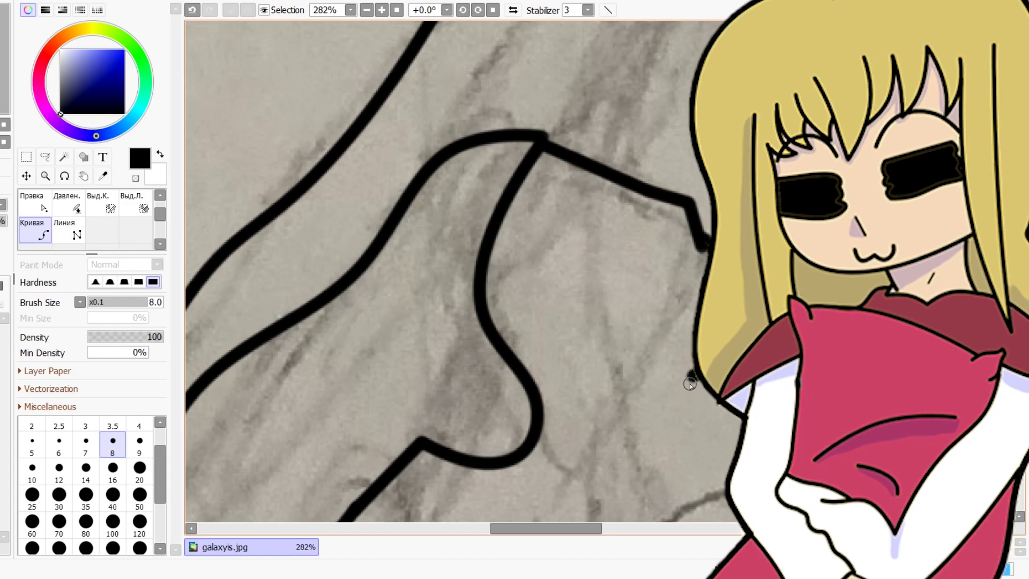
{"action": "mouse_move", "coordinate": [676, 424]}
{"action": "left_mouse_down"}
{"action": "mouse_move", "coordinate": [653, 465]}
{"action": "mouse_move", "coordinate": [598, 468]}
{"action": "mouse_move", "coordinate": [541, 411]}
{"action": "left_mouse_up"}
{"action": "scroll", "coordinate": [541, 411], "scroll_direction": "down", "scroll_amount": 7}
{"action": "scroll", "coordinate": [558, 343], "scroll_direction": "up", "scroll_amount": 4}
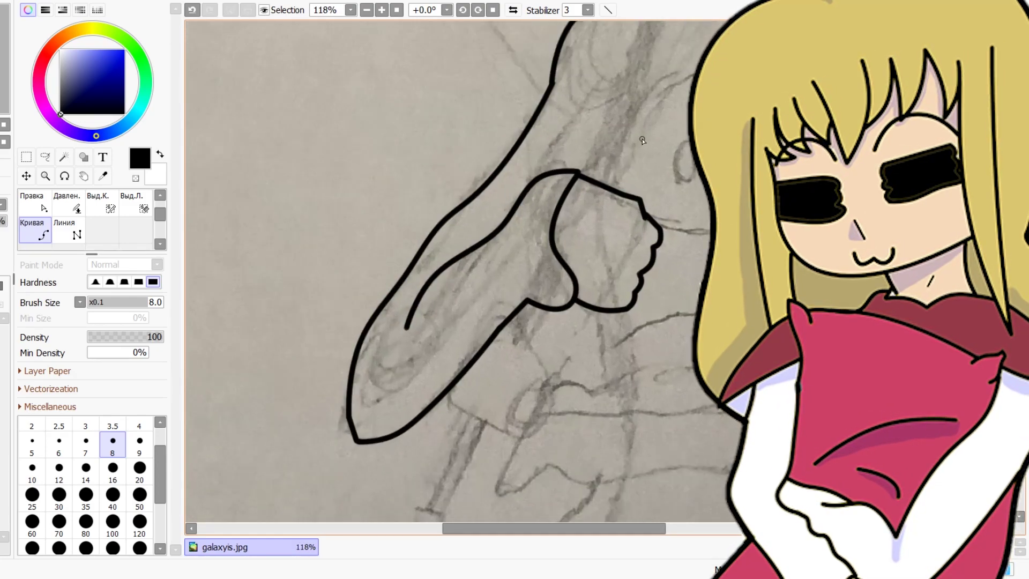
Ink the other shoulder and the outer contour of its arm down to the corner of the elbow at the waist
{"action": "scroll", "coordinate": [557, 376], "scroll_direction": "down", "scroll_amount": 2}
{"action": "left_click_drag", "start_coordinate": [529, 477], "coordinate": [561, 331]}
{"action": "scroll", "coordinate": [561, 333], "scroll_direction": "down", "scroll_amount": 3}
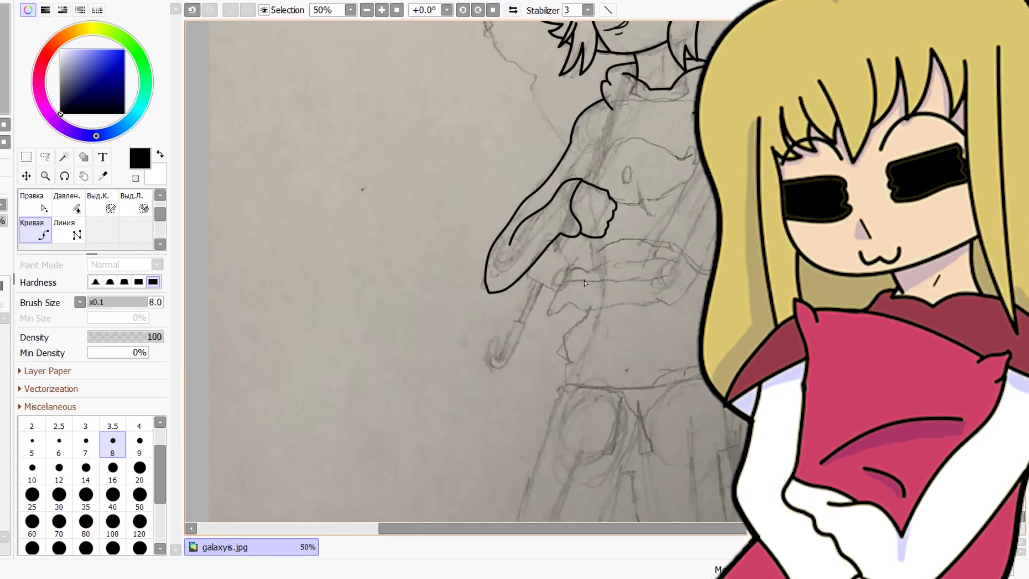
{"action": "scroll", "coordinate": [492, 89], "scroll_direction": "up", "scroll_amount": 6}
{"action": "mouse_move", "coordinate": [403, 118]}
{"action": "left_mouse_down"}
{"action": "mouse_move", "coordinate": [563, 204]}
{"action": "mouse_move", "coordinate": [595, 247]}
{"action": "left_mouse_up"}
{"action": "scroll", "coordinate": [679, 102], "scroll_direction": "down", "scroll_amount": 4}
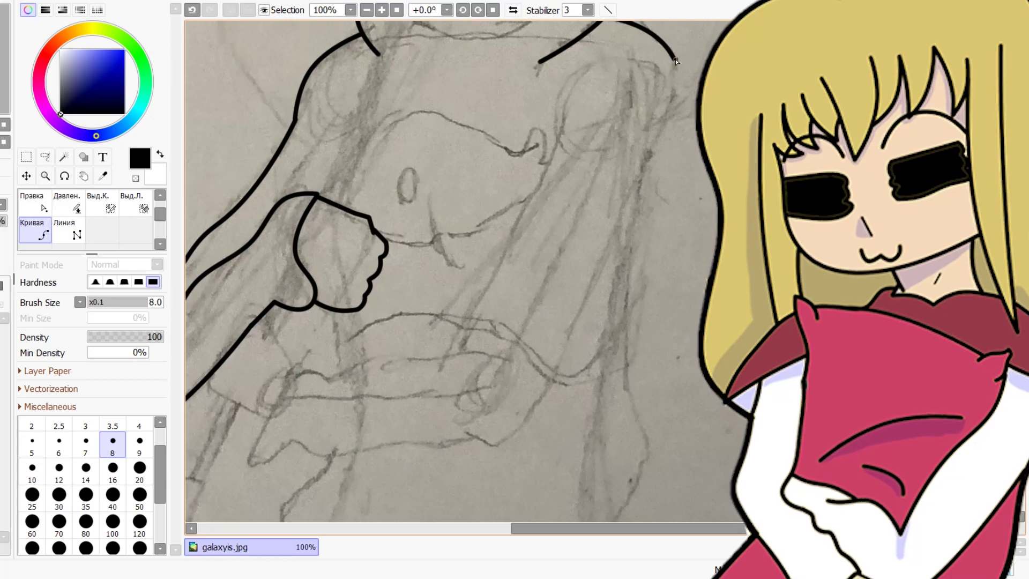
{"action": "mouse_move", "coordinate": [657, 141]}
{"action": "left_mouse_down"}
{"action": "mouse_move", "coordinate": [537, 421]}
{"action": "mouse_move", "coordinate": [477, 438]}
{"action": "left_mouse_up"}
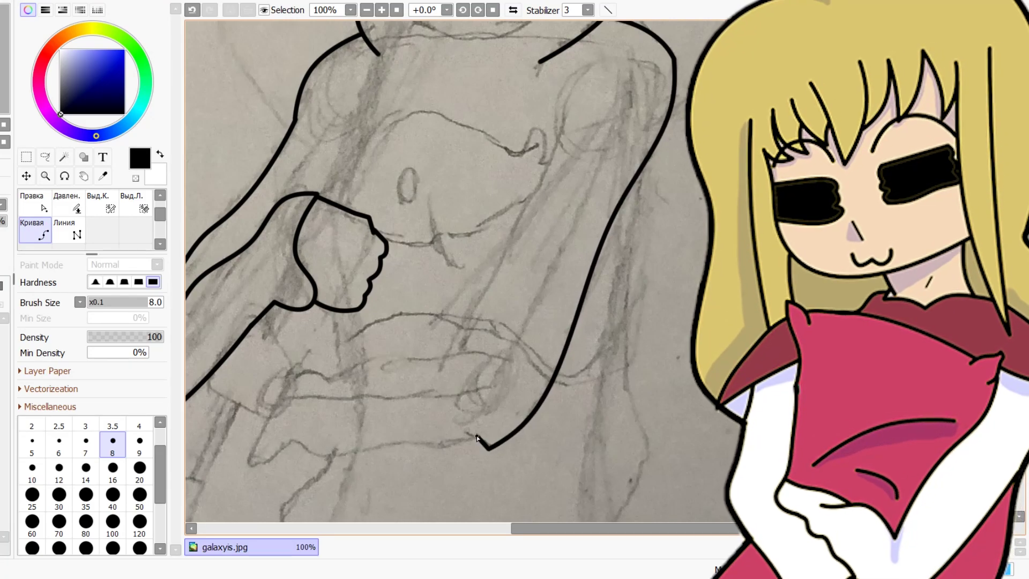
Ink the sleeve cuff's end and the underside of the forearm across the waist, joining it to the elbow
{"action": "scroll", "coordinate": [469, 428], "scroll_direction": "down", "scroll_amount": 3}
{"action": "scroll", "coordinate": [372, 398], "scroll_direction": "up", "scroll_amount": 5}
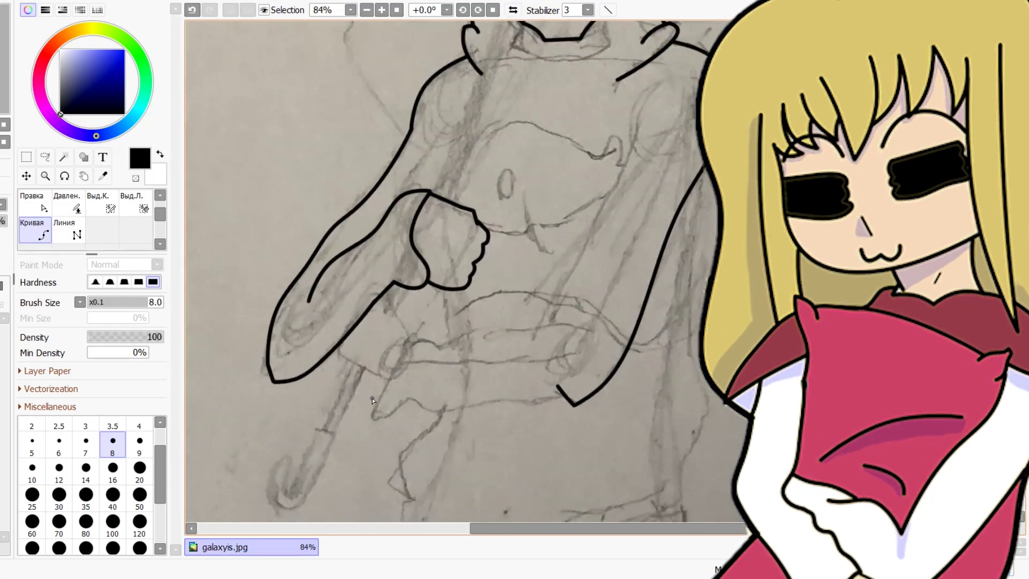
{"action": "mouse_move", "coordinate": [336, 396]}
{"action": "left_mouse_down"}
{"action": "mouse_move", "coordinate": [388, 270]}
{"action": "mouse_move", "coordinate": [422, 241]}
{"action": "left_mouse_up"}
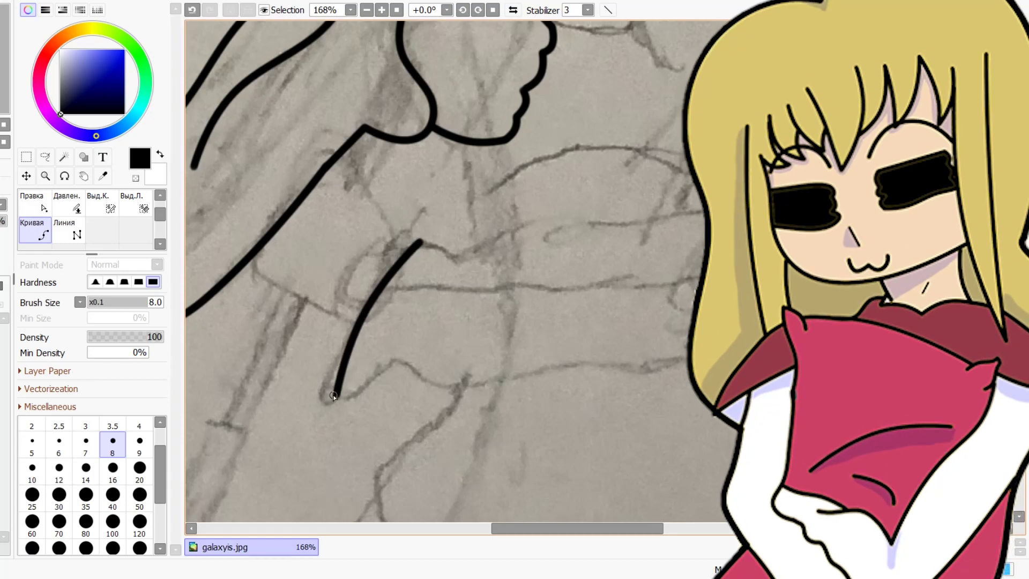
{"action": "mouse_move", "coordinate": [334, 397]}
{"action": "left_mouse_down"}
{"action": "mouse_move", "coordinate": [402, 358]}
{"action": "mouse_move", "coordinate": [444, 391]}
{"action": "mouse_move", "coordinate": [641, 374]}
{"action": "left_mouse_up"}
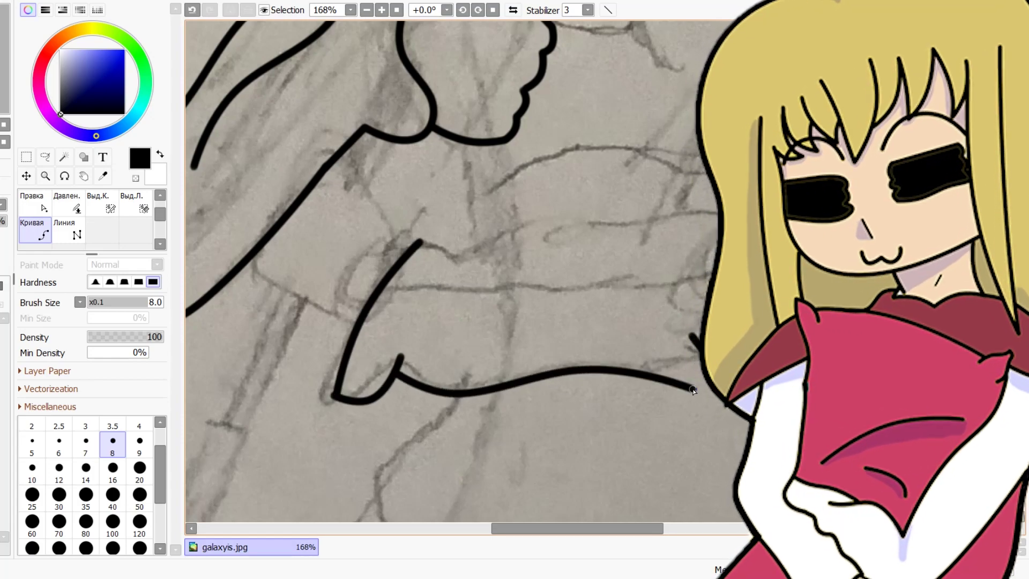
{"action": "scroll", "coordinate": [660, 284], "scroll_direction": "down", "scroll_amount": 4}
Ink the upper edge of the forearm across the waist, from the cuff's corner over to the upper arm
{"action": "scroll", "coordinate": [659, 285], "scroll_direction": "up", "scroll_amount": 3}
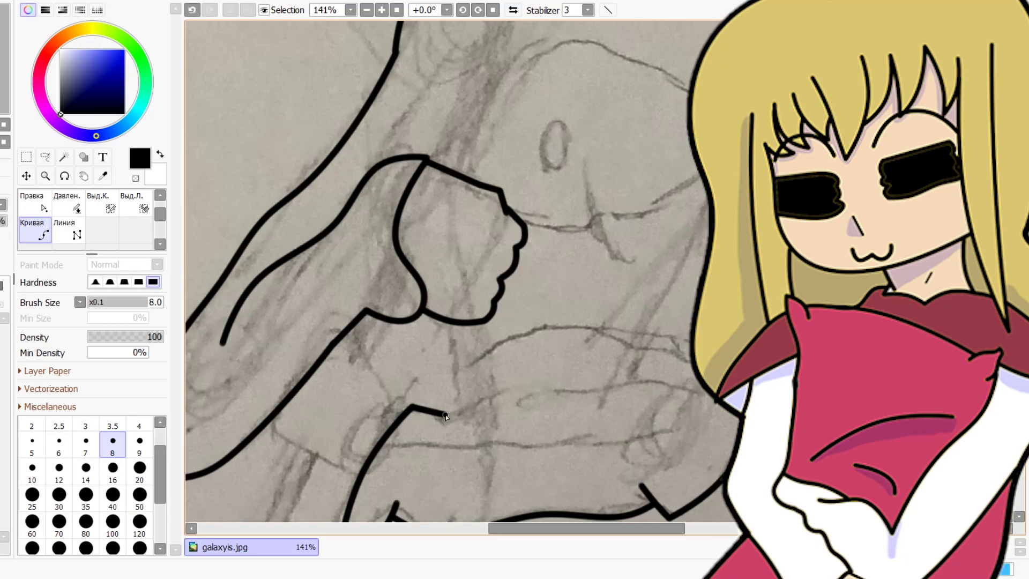
{"action": "mouse_move", "coordinate": [445, 416]}
{"action": "left_mouse_down"}
{"action": "mouse_move", "coordinate": [515, 398]}
{"action": "mouse_move", "coordinate": [661, 390]}
{"action": "left_mouse_up"}
{"action": "scroll", "coordinate": [694, 395], "scroll_direction": "down", "scroll_amount": 1}
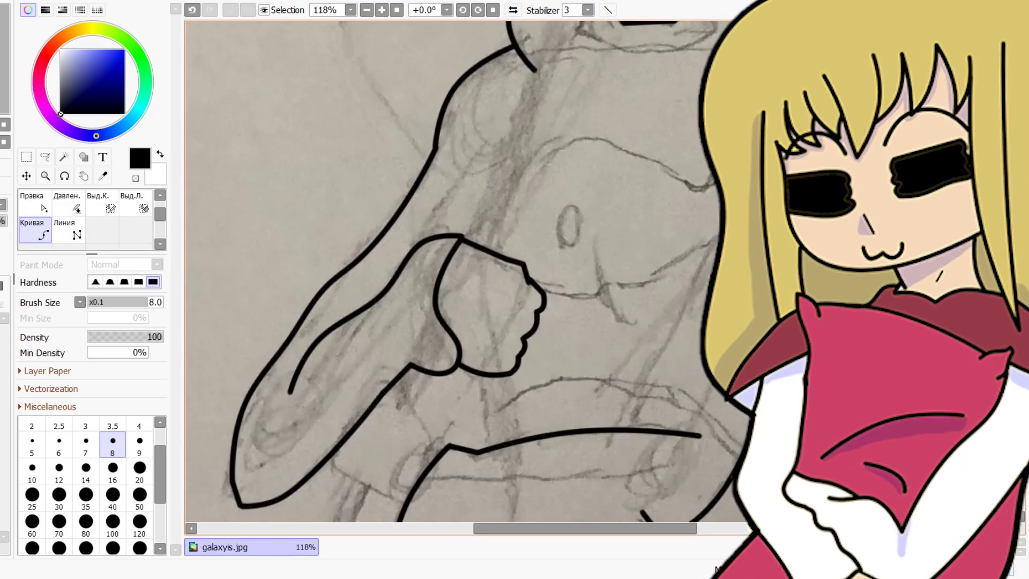
{"action": "double_click", "coordinate": [623, 431]}
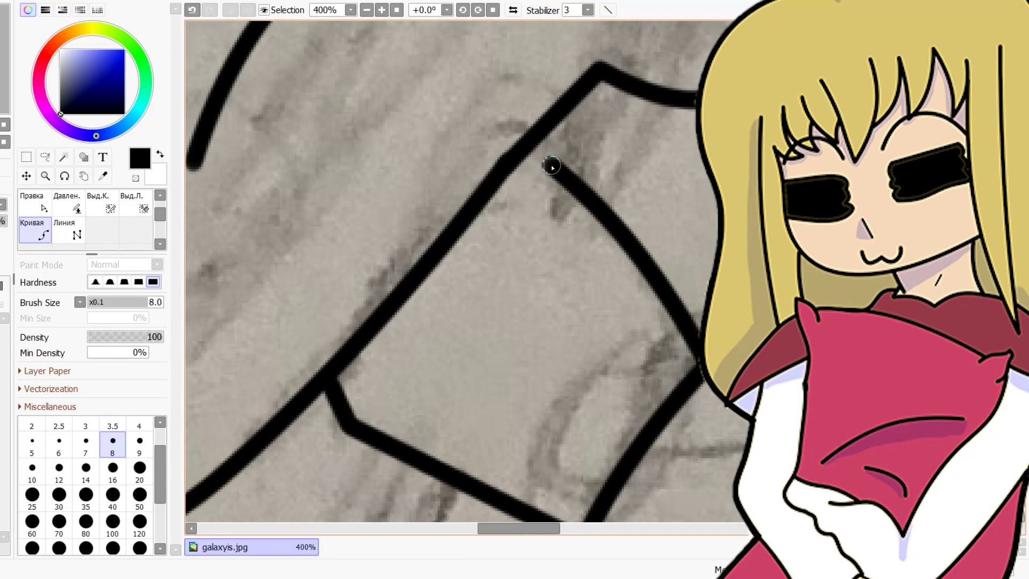
Ink the curved thumb outline of the lower hand, just below the raised arm's cuff
{"action": "scroll", "coordinate": [552, 166], "scroll_direction": "up", "scroll_amount": 4}
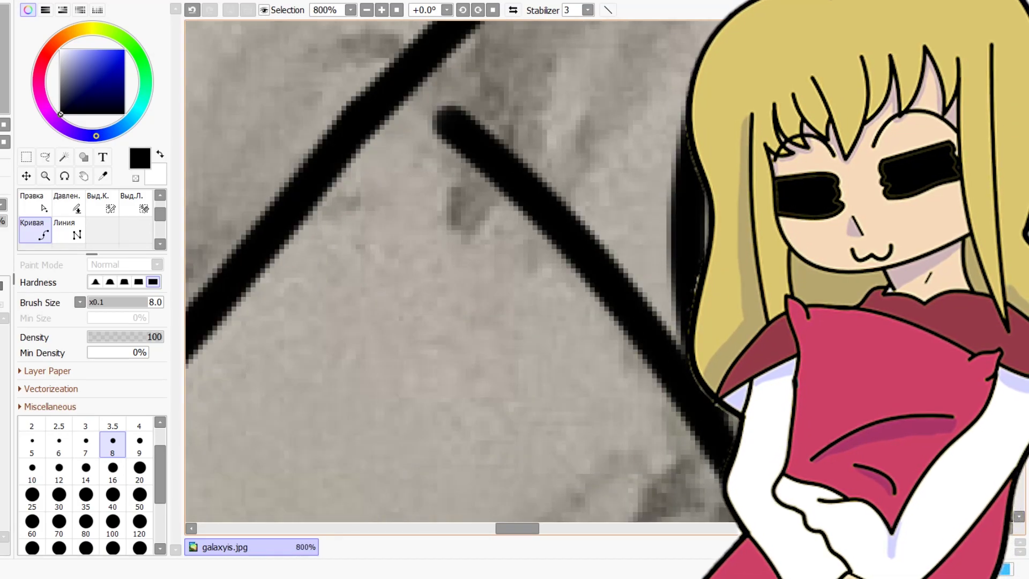
{"action": "scroll", "coordinate": [568, 209], "scroll_direction": "down", "scroll_amount": 3}
{"action": "scroll", "coordinate": [630, 103], "scroll_direction": "up", "scroll_amount": 5}
{"action": "mouse_move", "coordinate": [695, 117]}
{"action": "left_mouse_down"}
{"action": "mouse_move", "coordinate": [561, 138]}
{"action": "mouse_move", "coordinate": [428, 242]}
{"action": "left_mouse_up"}
{"action": "scroll", "coordinate": [490, 193], "scroll_direction": "down", "scroll_amount": 5}
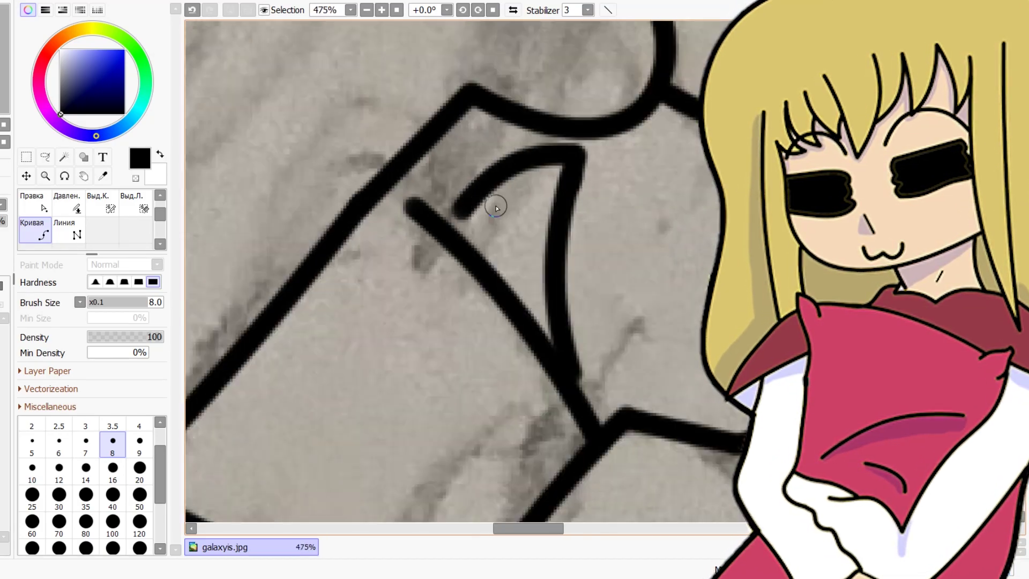
Close the gap between the thumb outline and the lower hand's edge, adjusting the end point of the curve
{"action": "scroll", "coordinate": [496, 207], "scroll_direction": "down", "scroll_amount": 4}
{"action": "scroll", "coordinate": [456, 193], "scroll_direction": "up", "scroll_amount": 8}
{"action": "left_click", "coordinate": [524, 248]}
{"action": "double_click", "coordinate": [510, 287]}
{"action": "scroll", "coordinate": [564, 196], "scroll_direction": "down", "scroll_amount": 9}
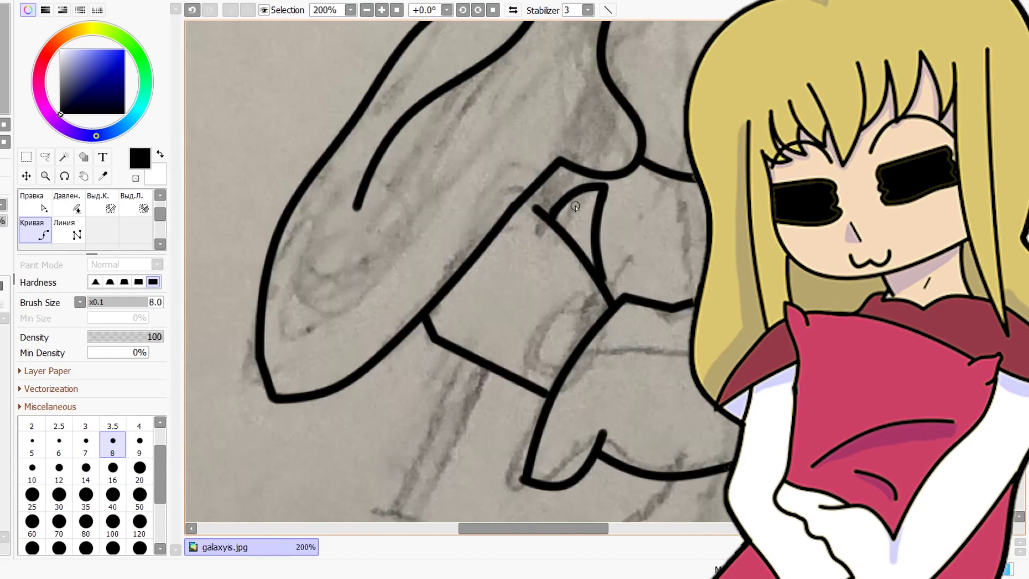
{"action": "scroll", "coordinate": [574, 205], "scroll_direction": "up", "scroll_amount": 5}
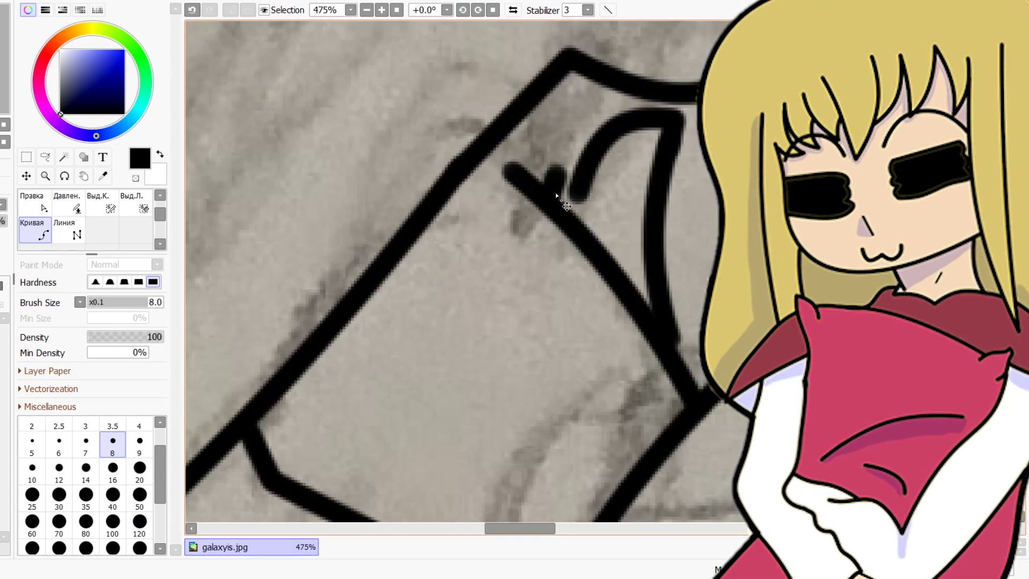
{"action": "left_click_drag", "start_coordinate": [559, 174], "coordinate": [584, 185]}
{"action": "scroll", "coordinate": [585, 185], "scroll_direction": "down", "scroll_amount": 14}
Ink the short line rising from the lower hand's upper corner beside the raised arm
{"action": "scroll", "coordinate": [584, 189], "scroll_direction": "up", "scroll_amount": 17}
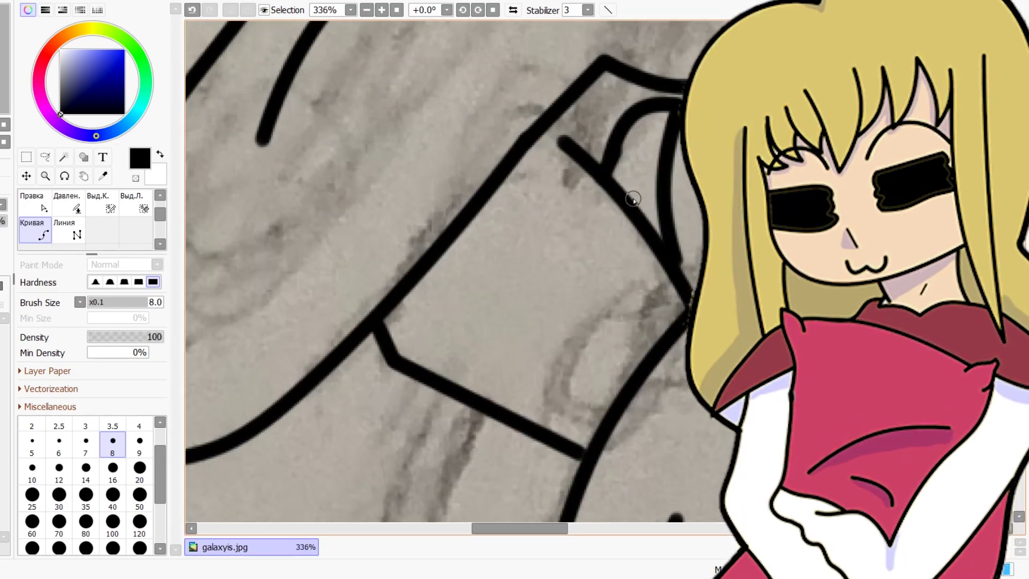
{"action": "scroll", "coordinate": [691, 308], "scroll_direction": "down", "scroll_amount": 4}
{"action": "scroll", "coordinate": [619, 225], "scroll_direction": "up", "scroll_amount": 4}
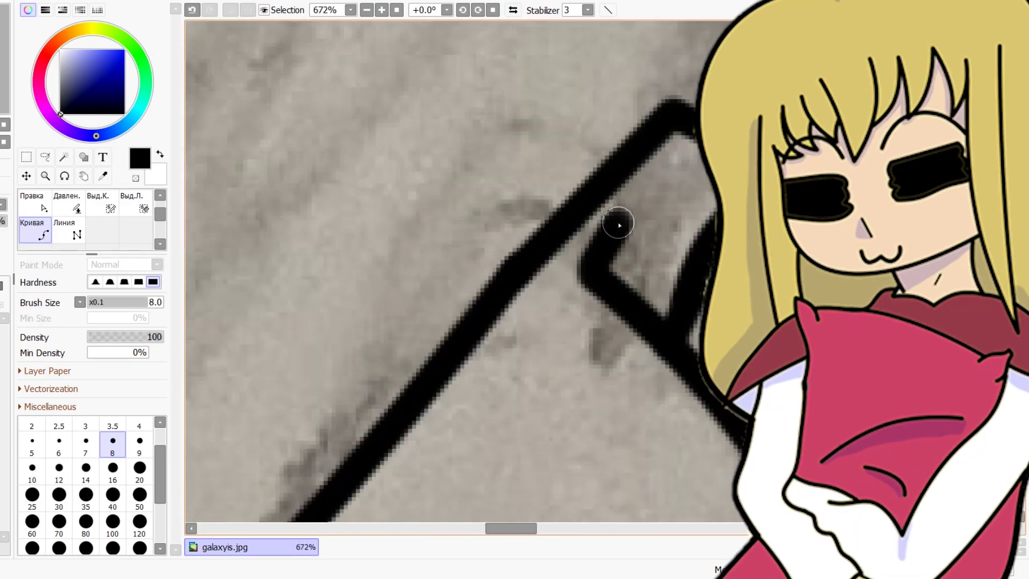
{"action": "scroll", "coordinate": [585, 207], "scroll_direction": "down", "scroll_amount": 14}
Set the brush size to 5 and ink the two parallel lines of the umbrella shaft from the lower hand to the handle
{"action": "scroll", "coordinate": [595, 258], "scroll_direction": "up", "scroll_amount": 7}
{"action": "left_click", "coordinate": [534, 320]}
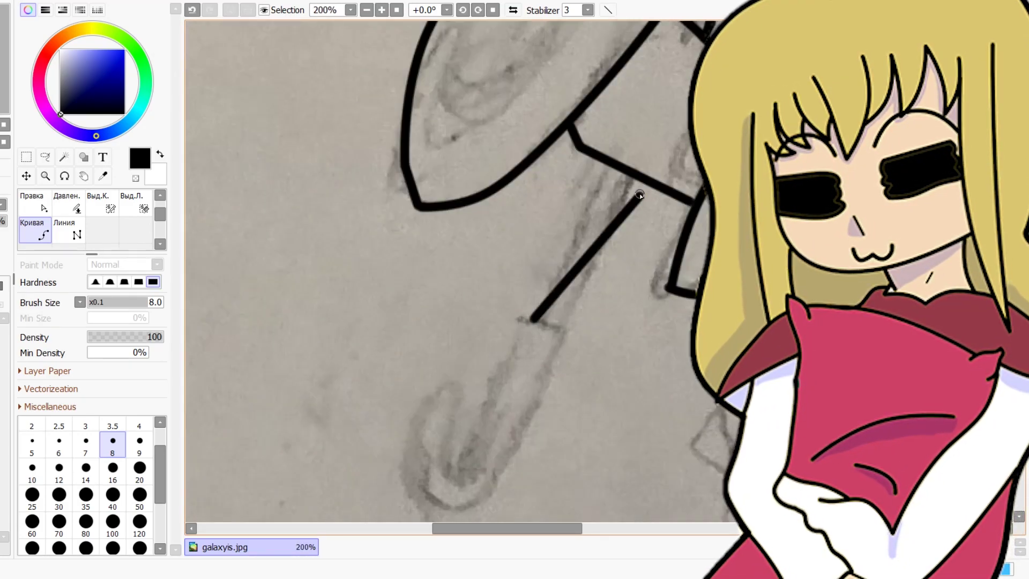
{"action": "key", "text": "ctrl+z"}
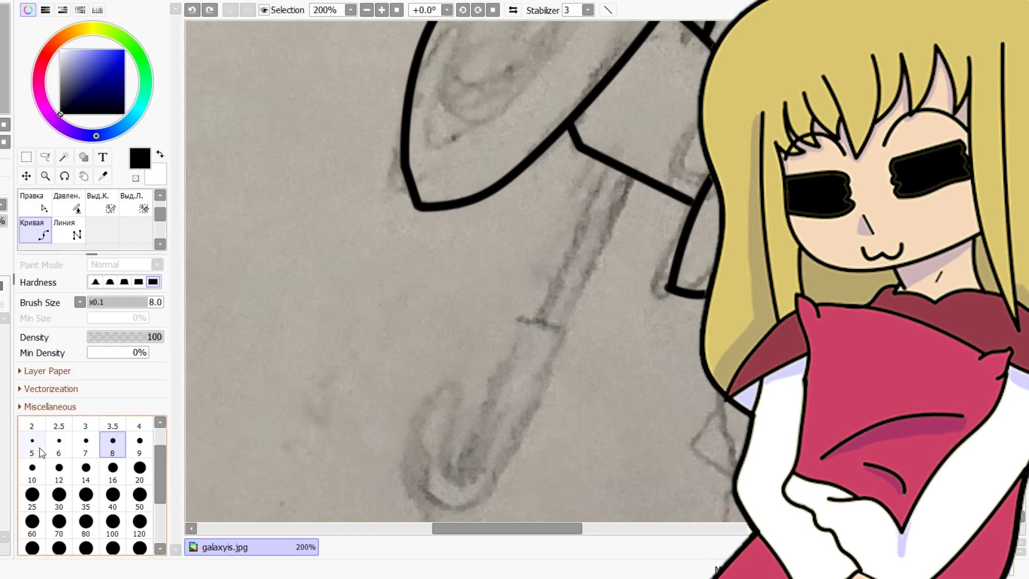
{"action": "left_click", "coordinate": [42, 453]}
{"action": "double_click", "coordinate": [608, 163]}
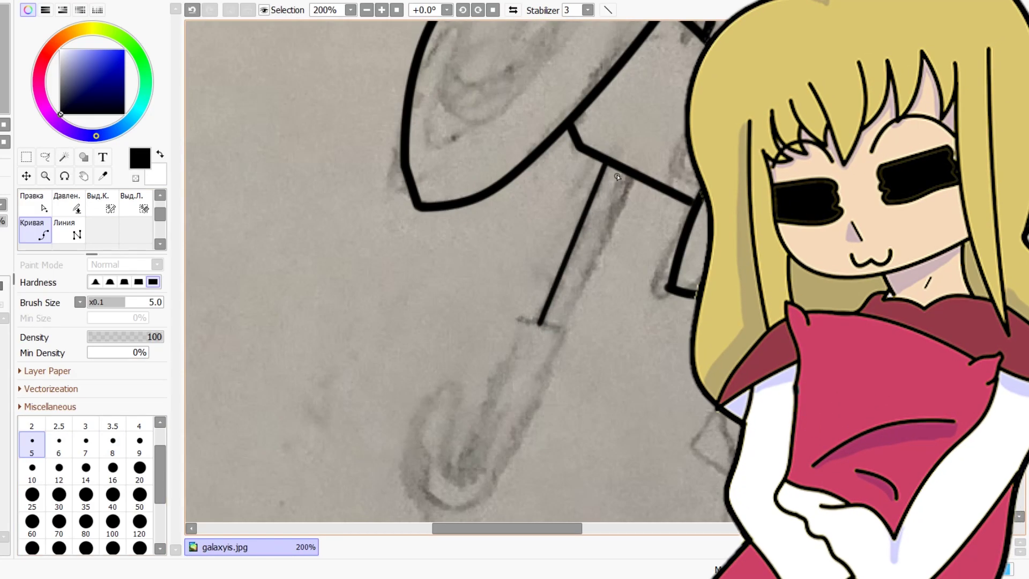
{"action": "left_click", "coordinate": [621, 175]}
{"action": "double_click", "coordinate": [559, 332]}
Join the lower hand's corner to the raised arm and ink the short piece of umbrella shaft between hand and cuff
{"action": "scroll", "coordinate": [560, 333], "scroll_direction": "down", "scroll_amount": 3}
{"action": "scroll", "coordinate": [548, 339], "scroll_direction": "up", "scroll_amount": 10}
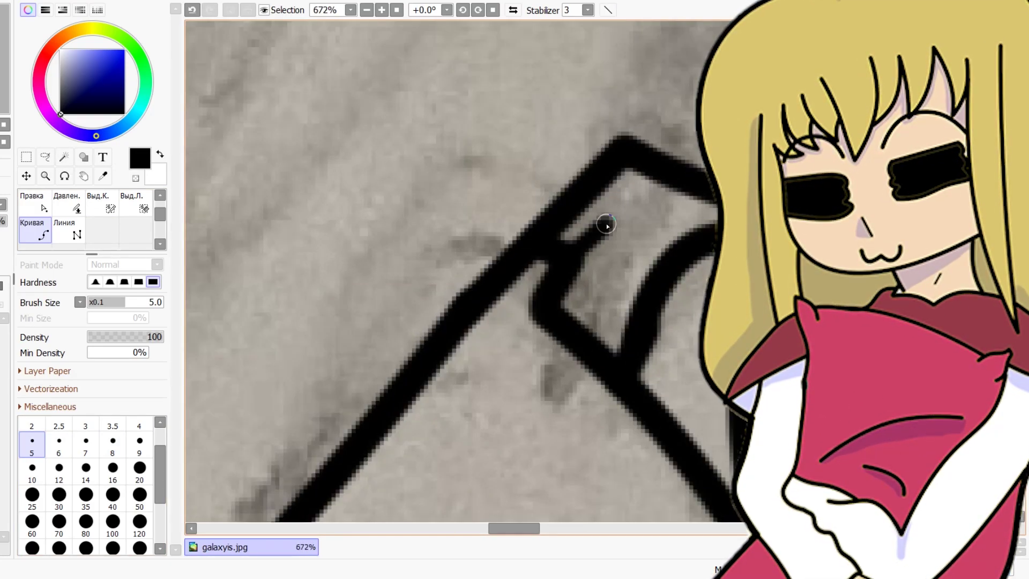
{"action": "scroll", "coordinate": [627, 208], "scroll_direction": "down", "scroll_amount": 7}
{"action": "key", "text": "ctrl+z"}
{"action": "key", "text": "ctrl+z"}
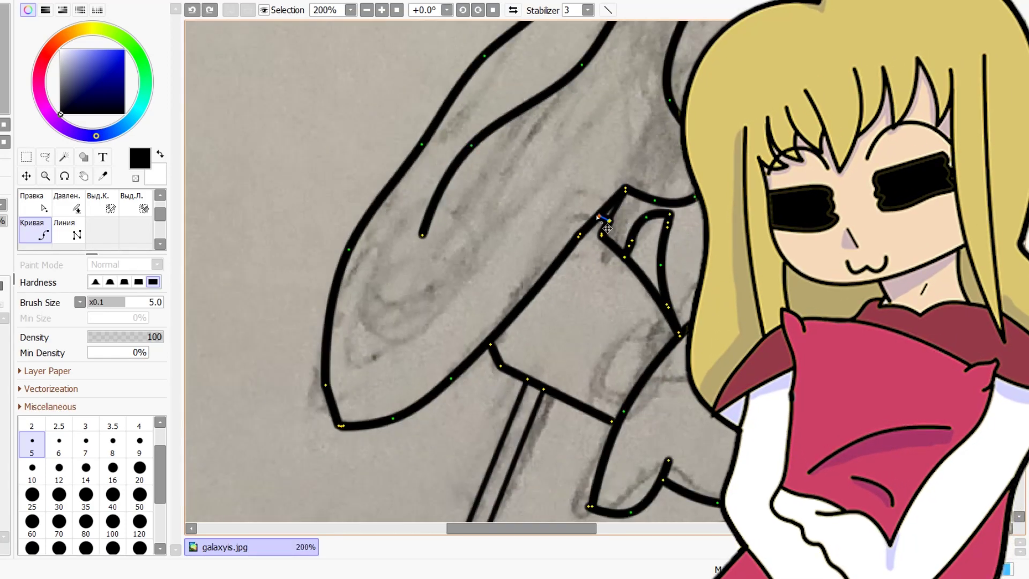
{"action": "key", "text": "ctrl+z"}
{"action": "scroll", "coordinate": [590, 221], "scroll_direction": "up", "scroll_amount": 6}
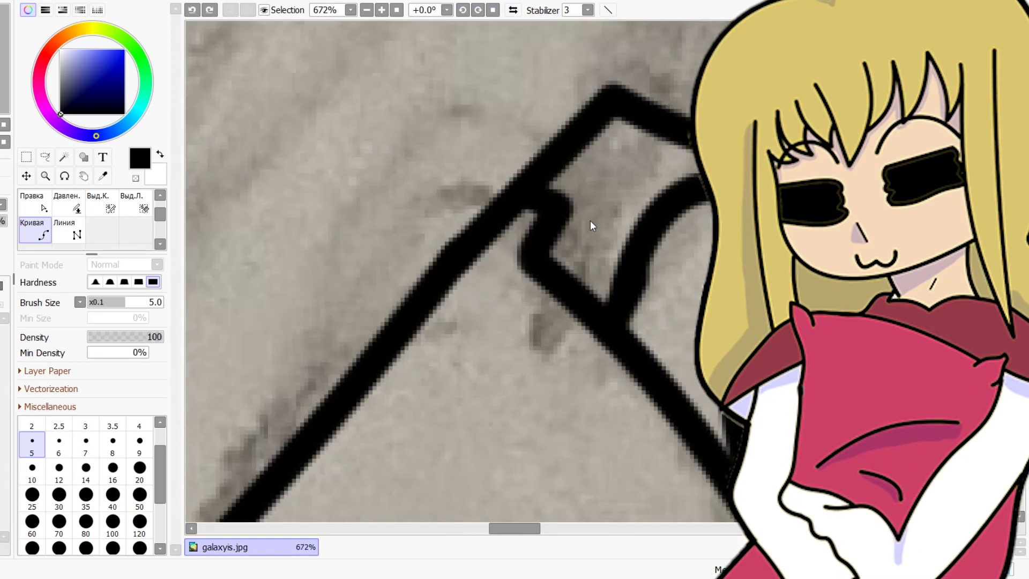
{"action": "left_click", "coordinate": [578, 279]}
{"action": "double_click", "coordinate": [640, 119]}
{"action": "scroll", "coordinate": [600, 102], "scroll_direction": "down", "scroll_amount": 16}
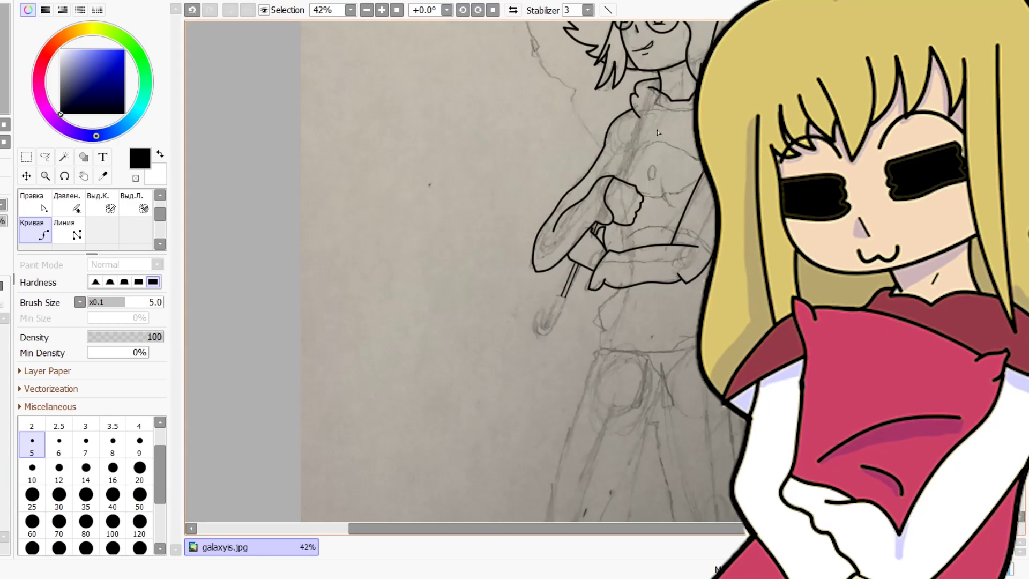
Ink the umbrella shaft between collar and fist, and outline its hooked handle with brush size 7
{"action": "scroll", "coordinate": [644, 91], "scroll_direction": "up", "scroll_amount": 3}
{"action": "left_click_drag", "start_coordinate": [644, 91], "coordinate": [606, 196]}
{"action": "scroll", "coordinate": [580, 246], "scroll_direction": "up", "scroll_amount": 5}
{"action": "scroll", "coordinate": [533, 416], "scroll_direction": "down", "scroll_amount": 8}
{"action": "scroll", "coordinate": [520, 448], "scroll_direction": "up", "scroll_amount": 7}
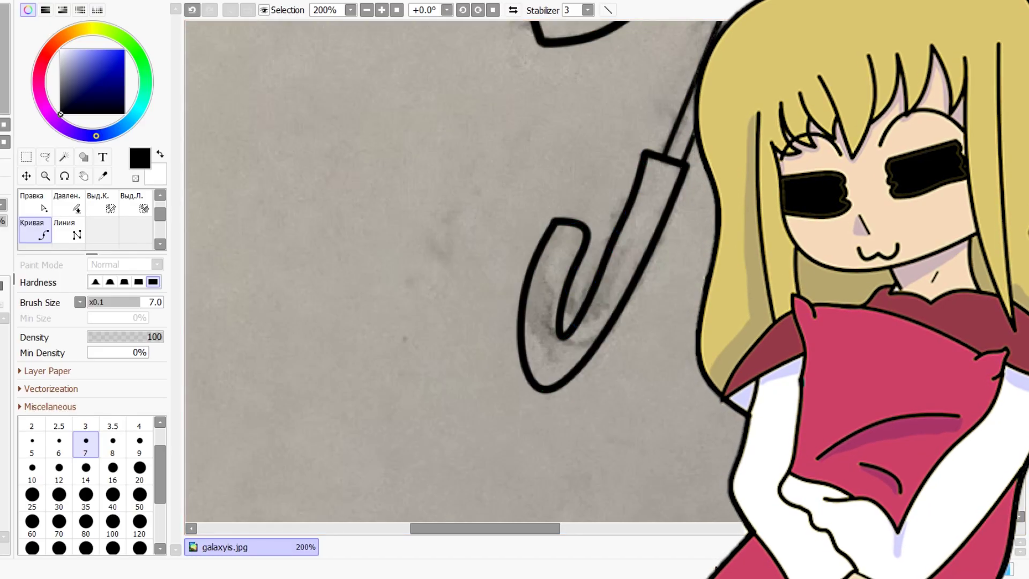
Try to ink the curved line beside the umbrella shaft down to the corner of the raised fist
{"action": "scroll", "coordinate": [499, 351], "scroll_direction": "down", "scroll_amount": 2}
{"action": "left_click_drag", "start_coordinate": [719, 204], "coordinate": [653, 398]}
{"action": "scroll", "coordinate": [653, 313], "scroll_direction": "up", "scroll_amount": 8}
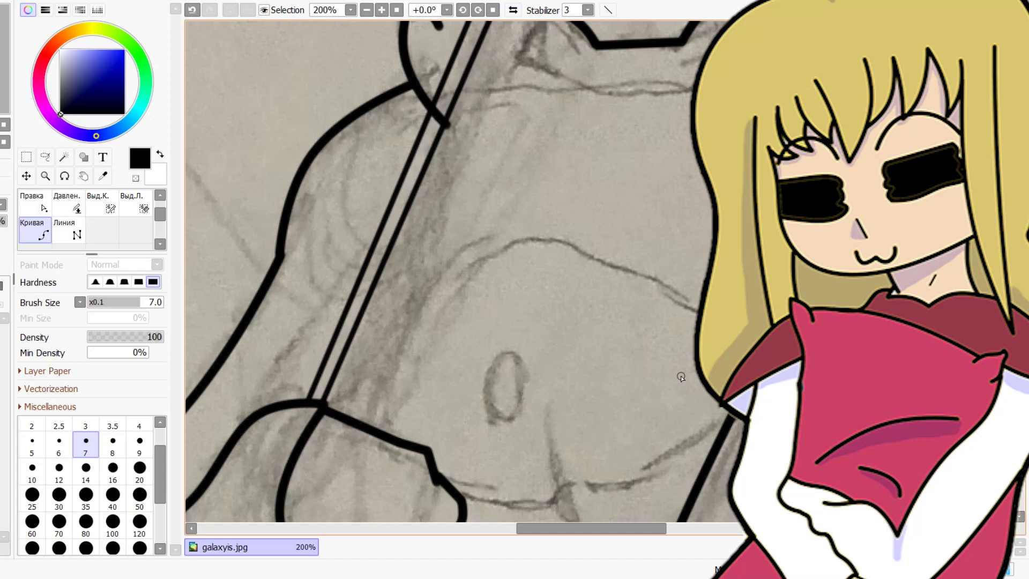
{"action": "scroll", "coordinate": [671, 332], "scroll_direction": "down", "scroll_amount": 9}
{"action": "scroll", "coordinate": [626, 304], "scroll_direction": "up", "scroll_amount": 9}
{"action": "left_click", "coordinate": [671, 263]}
{"action": "left_click", "coordinate": [606, 384]}
{"action": "double_click", "coordinate": [569, 422]}
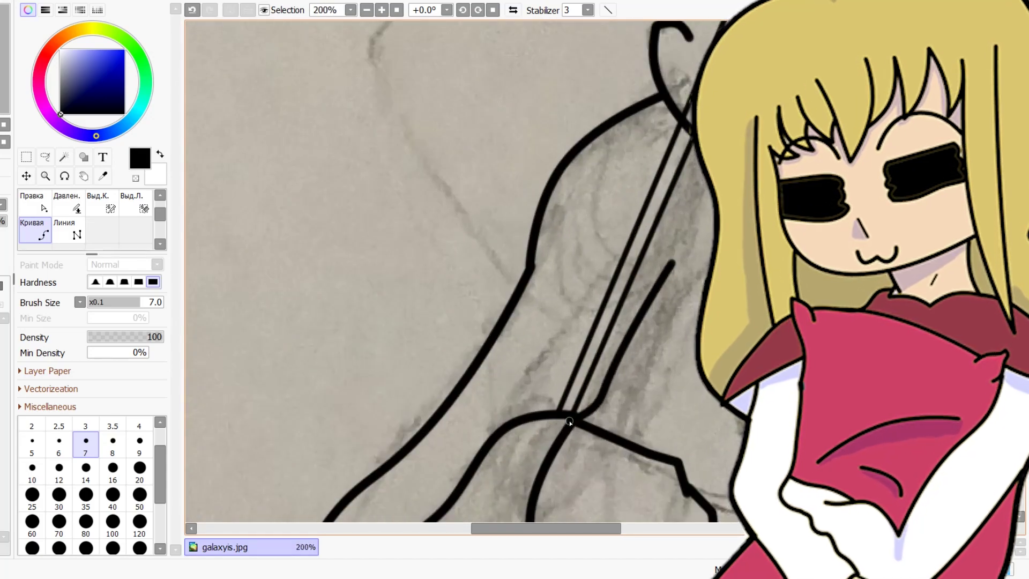
{"action": "scroll", "coordinate": [737, 259], "scroll_direction": "down", "scroll_amount": 9}
{"action": "scroll", "coordinate": [517, 300], "scroll_direction": "up", "scroll_amount": 3}
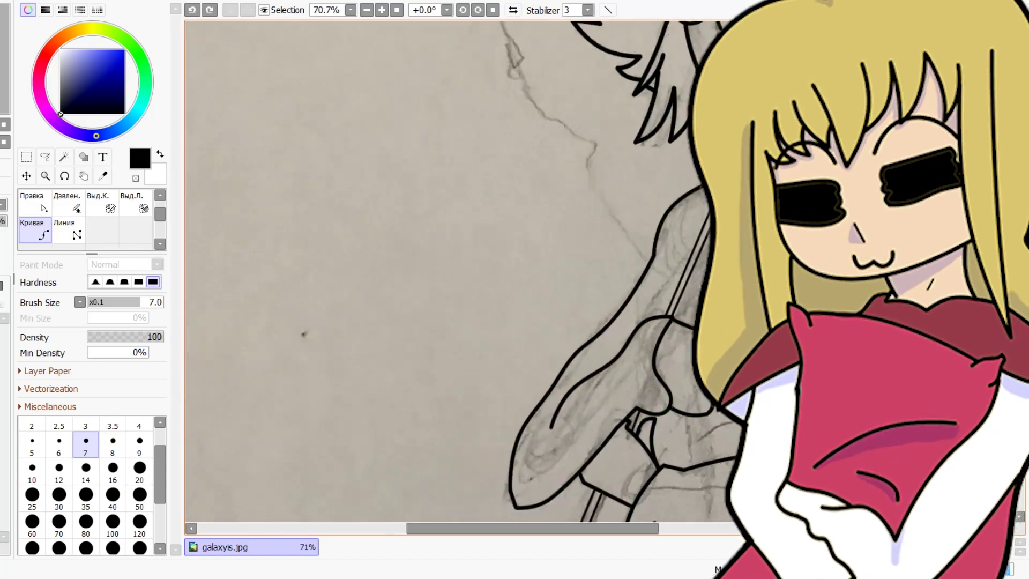
Ink the large upper arc and the lower curve of the print on the sweater's chest
{"action": "scroll", "coordinate": [625, 314], "scroll_direction": "up", "scroll_amount": 5}
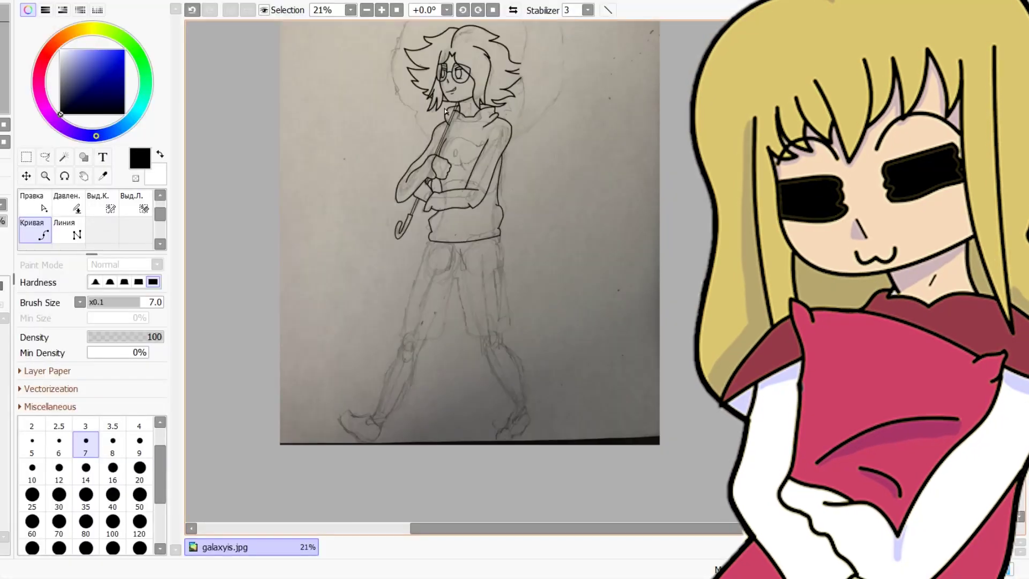
{"action": "scroll", "coordinate": [445, 111], "scroll_direction": "up", "scroll_amount": 5}
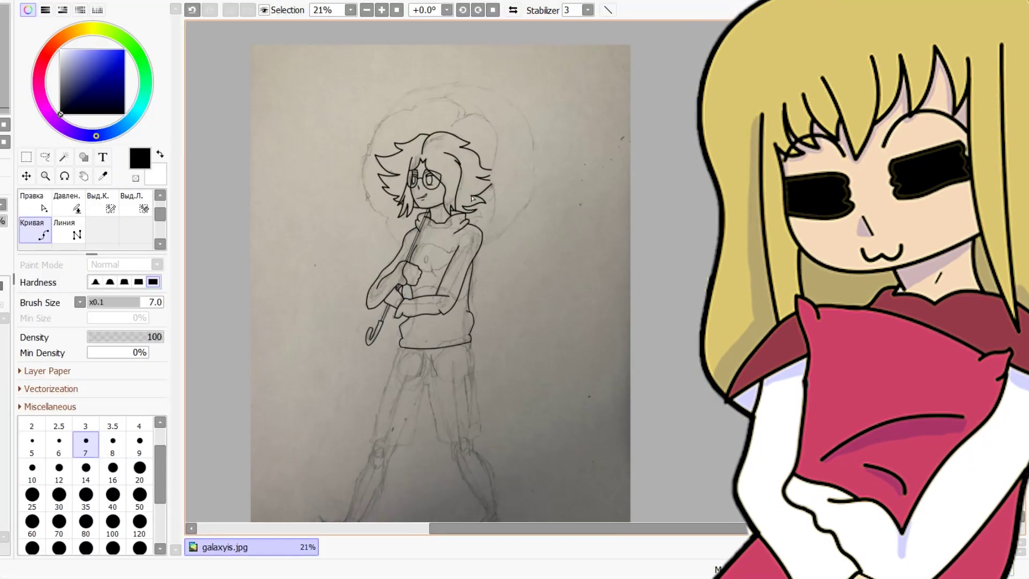
{"action": "scroll", "coordinate": [497, 349], "scroll_direction": "up", "scroll_amount": 8}
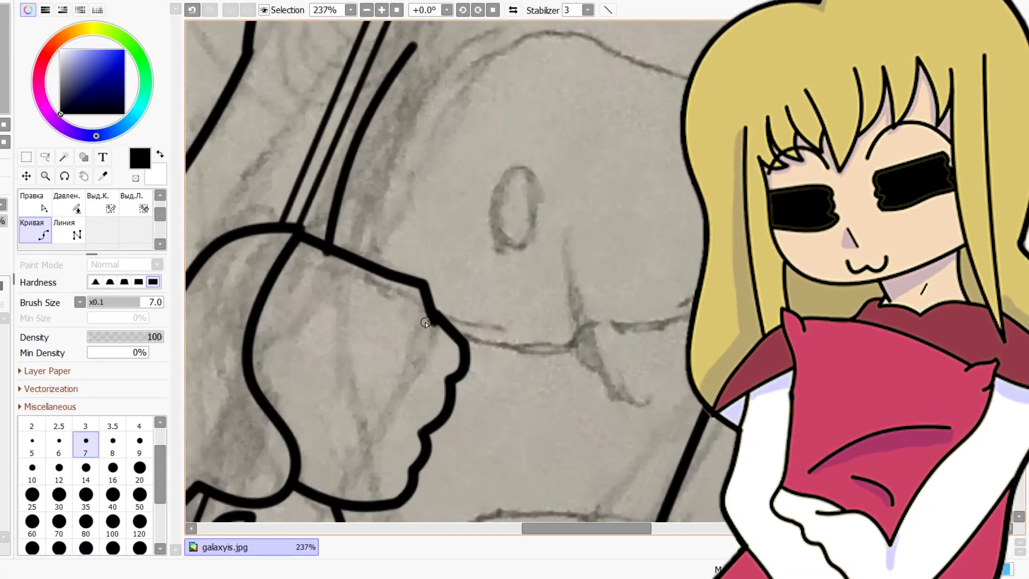
{"action": "scroll", "coordinate": [434, 237], "scroll_direction": "up", "scroll_amount": 2}
{"action": "left_click", "coordinate": [356, 320]}
{"action": "left_click", "coordinate": [444, 153]}
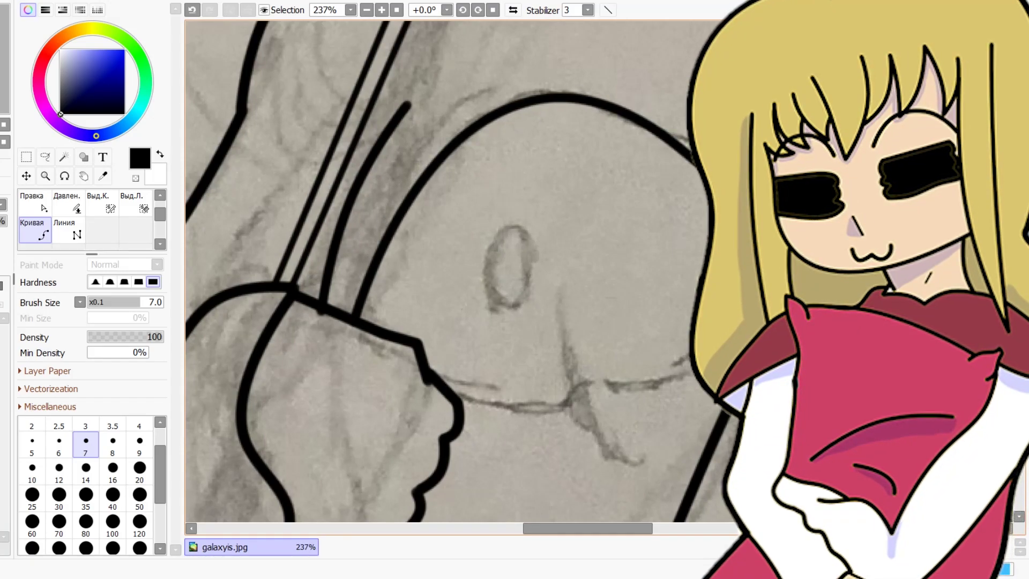
{"action": "left_click", "coordinate": [457, 396]}
{"action": "left_click", "coordinate": [521, 412]}
{"action": "double_click", "coordinate": [710, 364]}
Ink the small upright oval inside the chest print and adjust its points into a smooth closed shape
{"action": "scroll", "coordinate": [538, 250], "scroll_direction": "up", "scroll_amount": 6}
{"action": "left_click", "coordinate": [556, 208]}
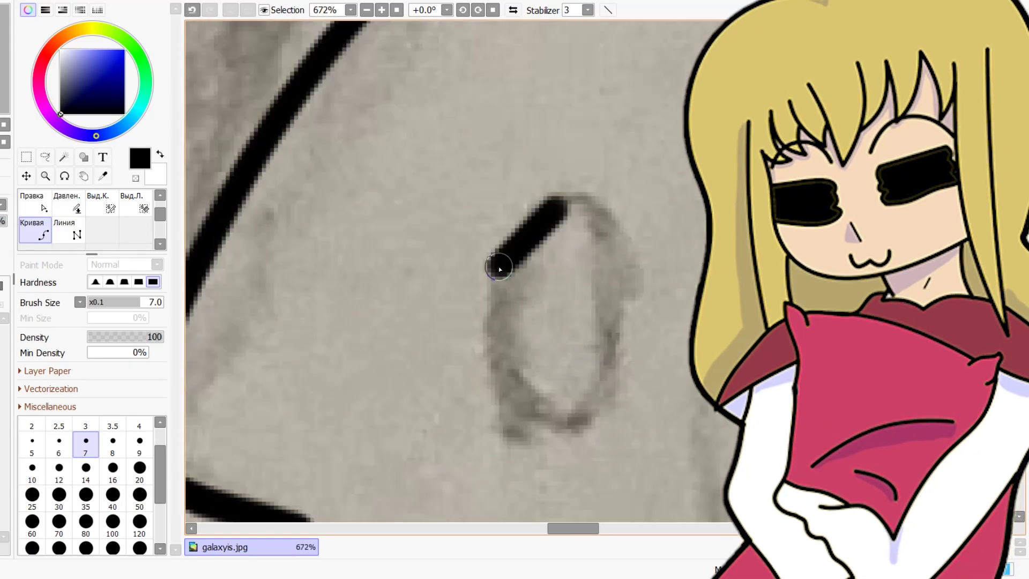
{"action": "left_click", "coordinate": [490, 311]}
{"action": "left_click", "coordinate": [566, 429]}
{"action": "left_click", "coordinate": [646, 311]}
{"action": "double_click", "coordinate": [558, 205]}
{"action": "mouse_move", "coordinate": [558, 208]}
{"action": "left_mouse_down"}
{"action": "mouse_move", "coordinate": [571, 216]}
{"action": "mouse_move", "coordinate": [570, 199]}
{"action": "left_mouse_up"}
{"action": "scroll", "coordinate": [543, 230], "scroll_direction": "down", "scroll_amount": 8}
{"action": "scroll", "coordinate": [575, 173], "scroll_direction": "up", "scroll_amount": 9}
{"action": "left_click_drag", "start_coordinate": [564, 92], "coordinate": [530, 79]}
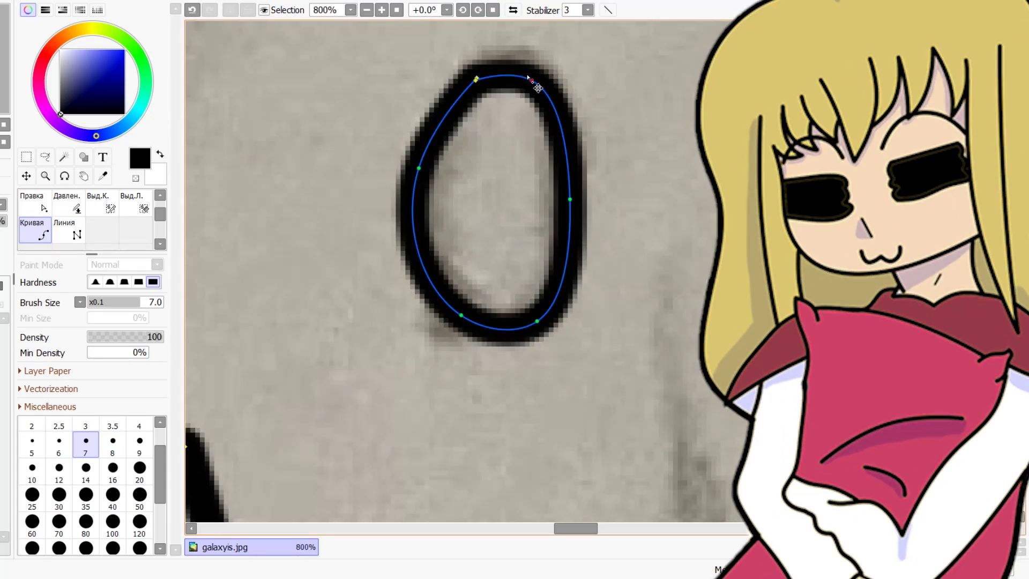
Ink the crotch of the shorts and one leg's inner edge, curved hem and outer side up to the waist
{"action": "scroll", "coordinate": [537, 87], "scroll_direction": "down", "scroll_amount": 6}
{"action": "scroll", "coordinate": [518, 337], "scroll_direction": "up", "scroll_amount": 3}
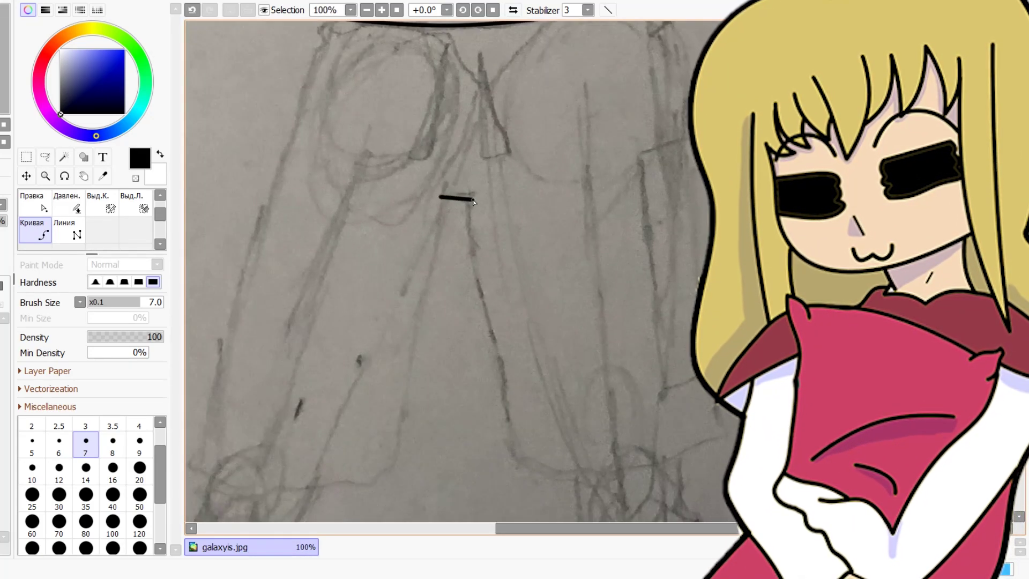
{"action": "left_click", "coordinate": [469, 203]}
{"action": "left_click", "coordinate": [518, 458]}
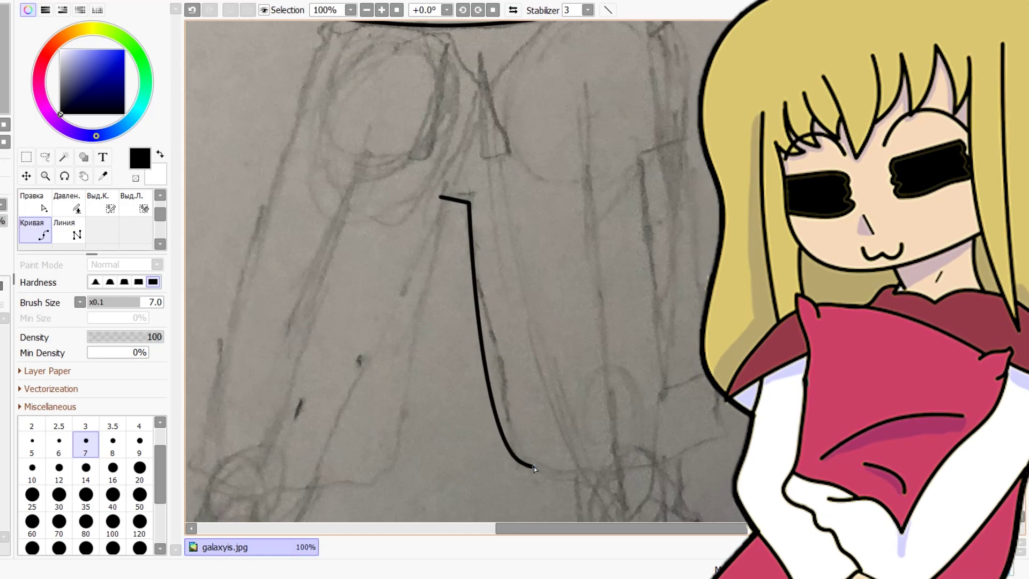
{"action": "left_click", "coordinate": [725, 435]}
{"action": "scroll", "coordinate": [689, 260], "scroll_direction": "down", "scroll_amount": 3}
{"action": "scroll", "coordinate": [664, 150], "scroll_direction": "up", "scroll_amount": 2}
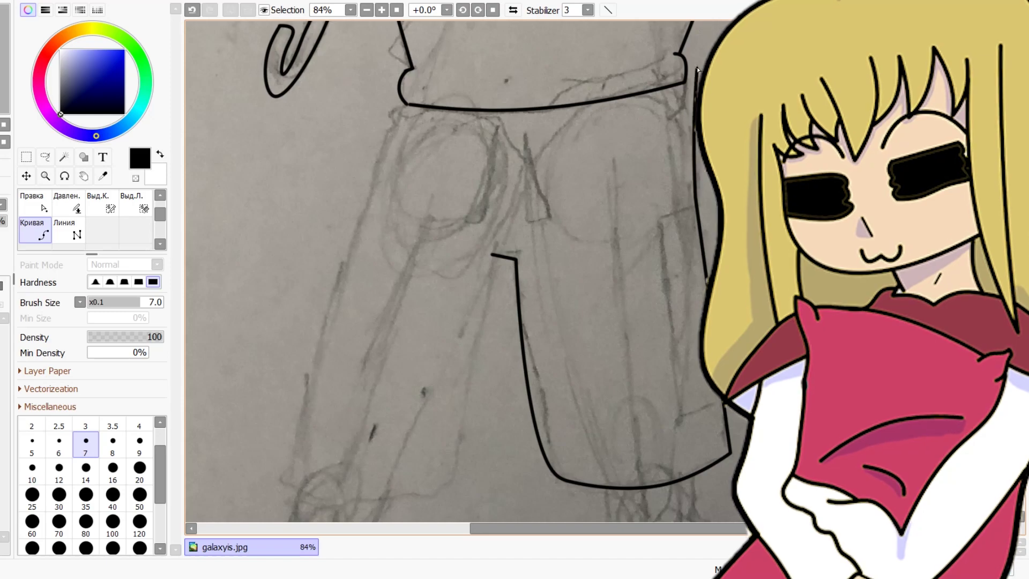
Ink the other leg's inner edge and the long narrow side panel along the first leg of the shorts
{"action": "scroll", "coordinate": [698, 69], "scroll_direction": "down", "scroll_amount": 3}
{"action": "scroll", "coordinate": [589, 142], "scroll_direction": "up", "scroll_amount": 2}
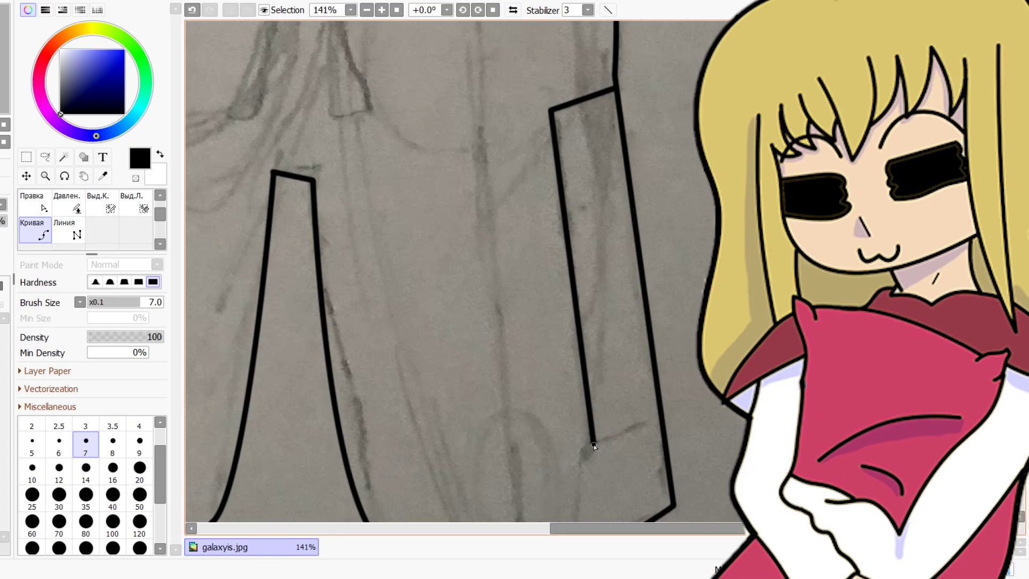
{"action": "scroll", "coordinate": [507, 269], "scroll_direction": "down", "scroll_amount": 2}
{"action": "scroll", "coordinate": [507, 269], "scroll_direction": "up", "scroll_amount": 2}
Ink the two tapered drawstring ends hanging from the waist of the shorts as narrow closed shapes with rounded bottoms
{"action": "scroll", "coordinate": [510, 236], "scroll_direction": "up", "scroll_amount": 5}
{"action": "left_click", "coordinate": [515, 46]}
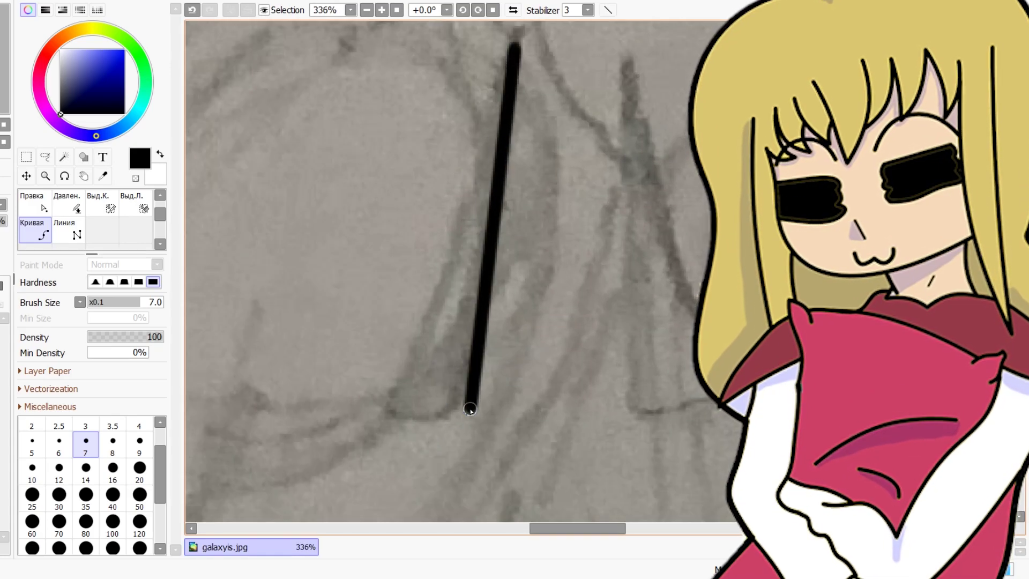
{"action": "left_click", "coordinate": [470, 408]}
{"action": "left_click", "coordinate": [416, 415]}
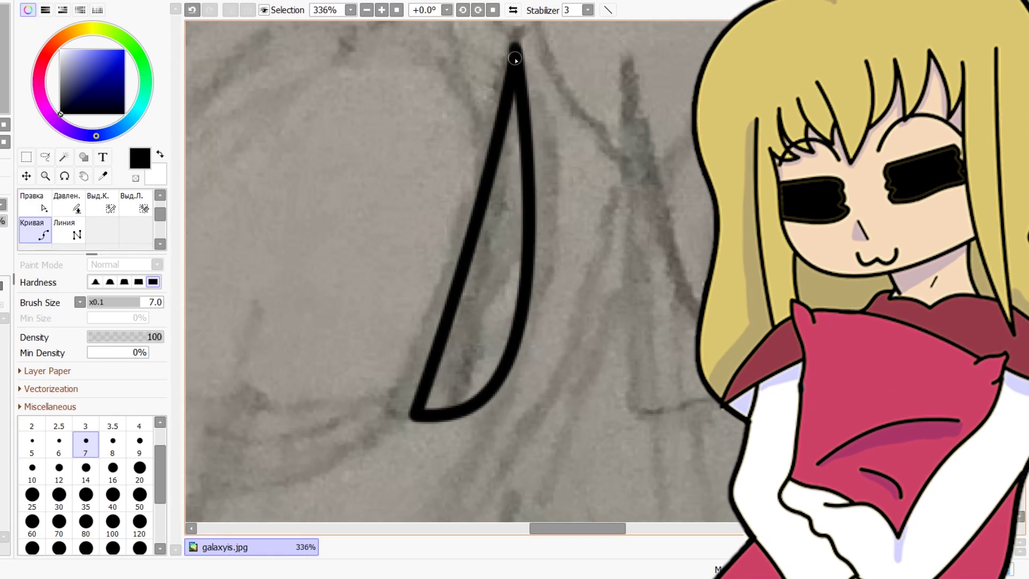
{"action": "left_click", "coordinate": [635, 406]}
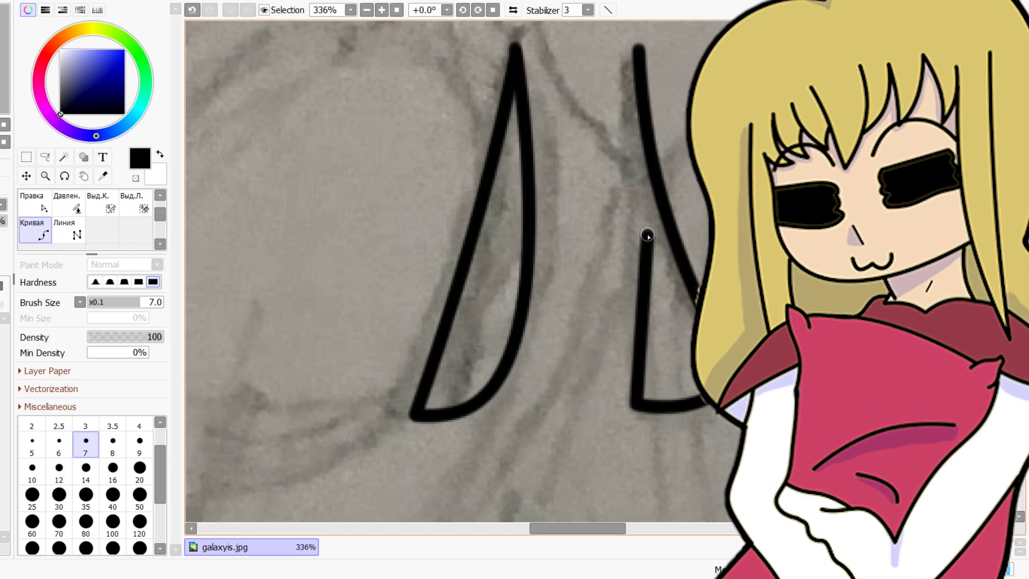
{"action": "double_click", "coordinate": [637, 48]}
{"action": "scroll", "coordinate": [637, 49], "scroll_direction": "down", "scroll_amount": 16}
{"action": "scroll", "coordinate": [595, 215], "scroll_direction": "up", "scroll_amount": 12}
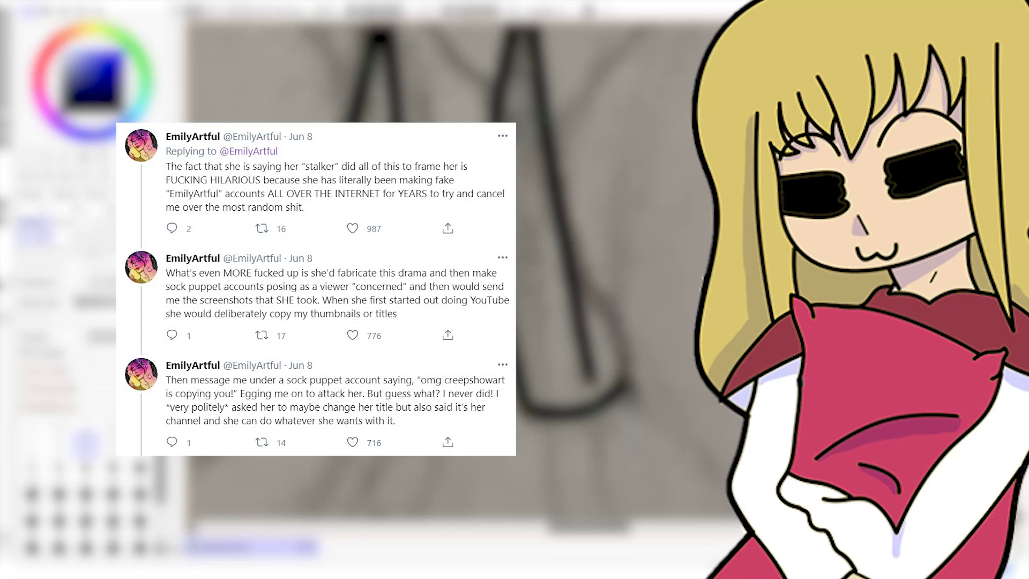
Ink the left shoe's ankle strap, closing its rounded end and its lower edge
{"action": "scroll", "coordinate": [595, 301], "scroll_direction": "down", "scroll_amount": 12}
{"action": "scroll", "coordinate": [595, 242], "scroll_direction": "up", "scroll_amount": 10}
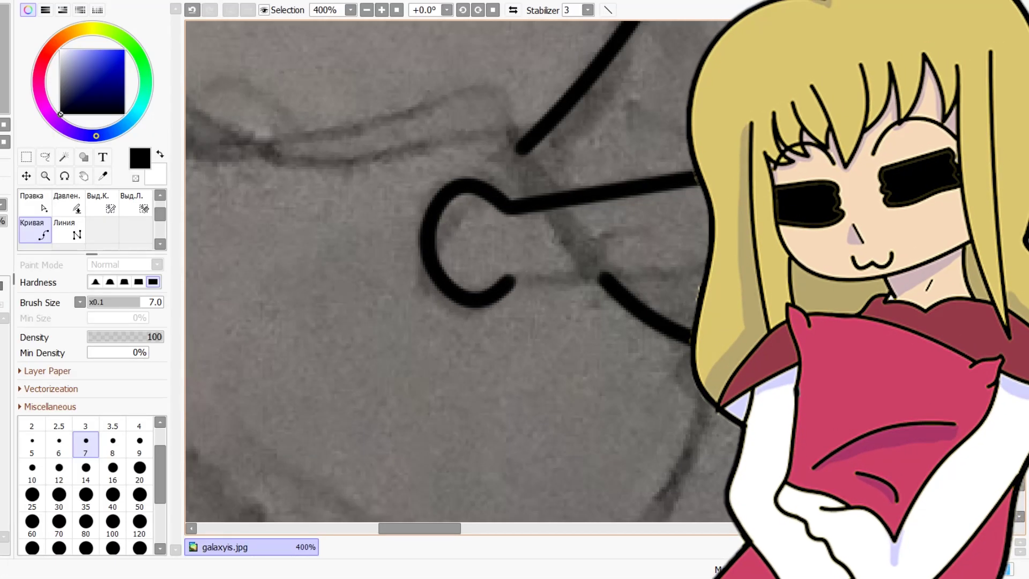
{"action": "double_click", "coordinate": [505, 282]}
{"action": "scroll", "coordinate": [506, 252], "scroll_direction": "down", "scroll_amount": 5}
{"action": "scroll", "coordinate": [576, 407], "scroll_direction": "up", "scroll_amount": 2}
{"action": "left_click_drag", "start_coordinate": [402, 230], "coordinate": [525, 239]}
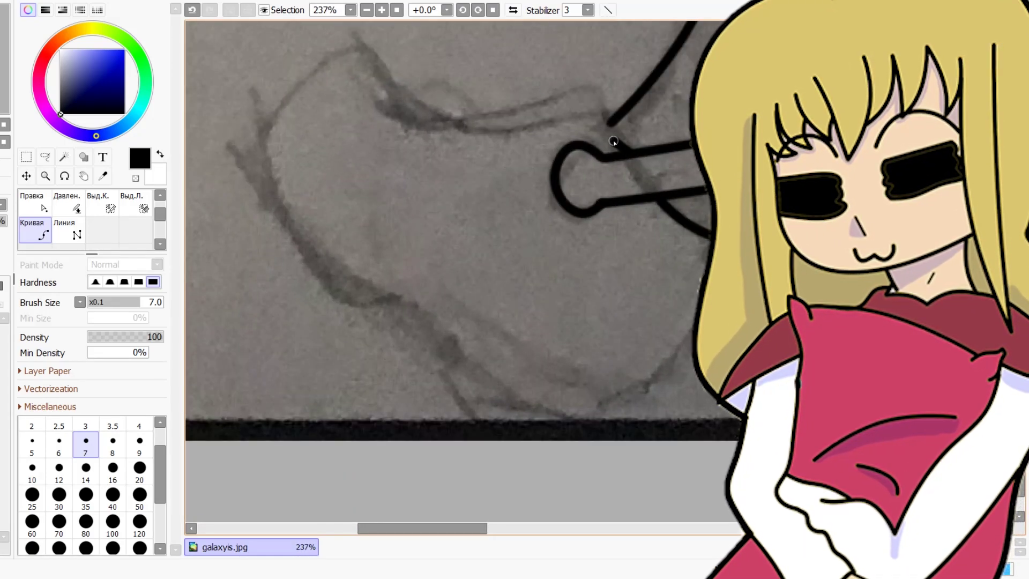
Ink the left shoe's outline from the ankle around the raised toe and stepped sole to the rounded heel
{"action": "left_click", "coordinate": [589, 81]}
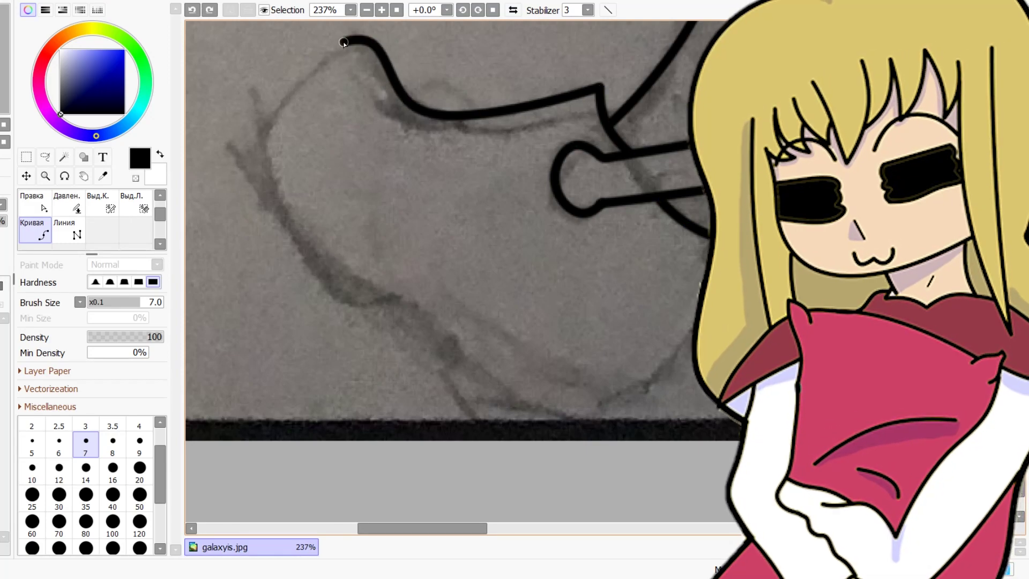
{"action": "left_click", "coordinate": [347, 42]}
{"action": "left_click", "coordinate": [270, 139]}
{"action": "double_click", "coordinate": [360, 298]}
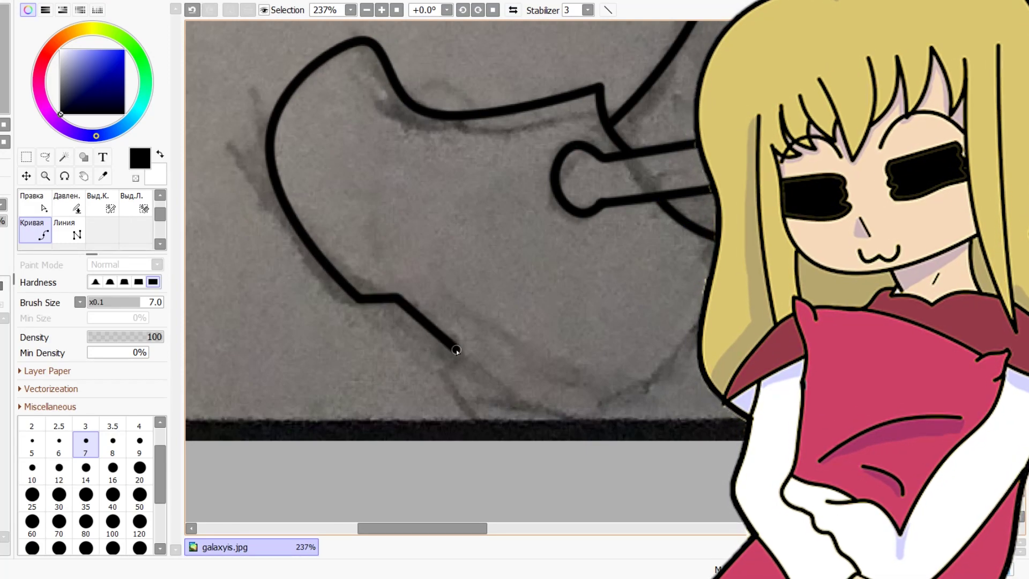
{"action": "left_click", "coordinate": [456, 392]}
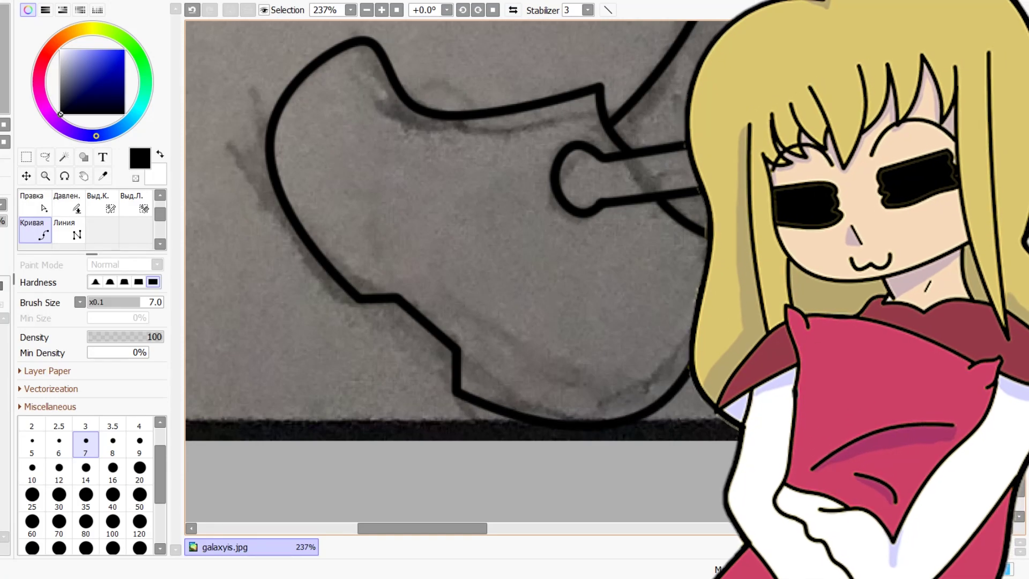
Ink the right shoe's slanted ankle strap with its rounded lower end and smooth the strap's edge
{"action": "scroll", "coordinate": [595, 319], "scroll_direction": "down", "scroll_amount": 13}
{"action": "scroll", "coordinate": [750, 316], "scroll_direction": "up", "scroll_amount": 13}
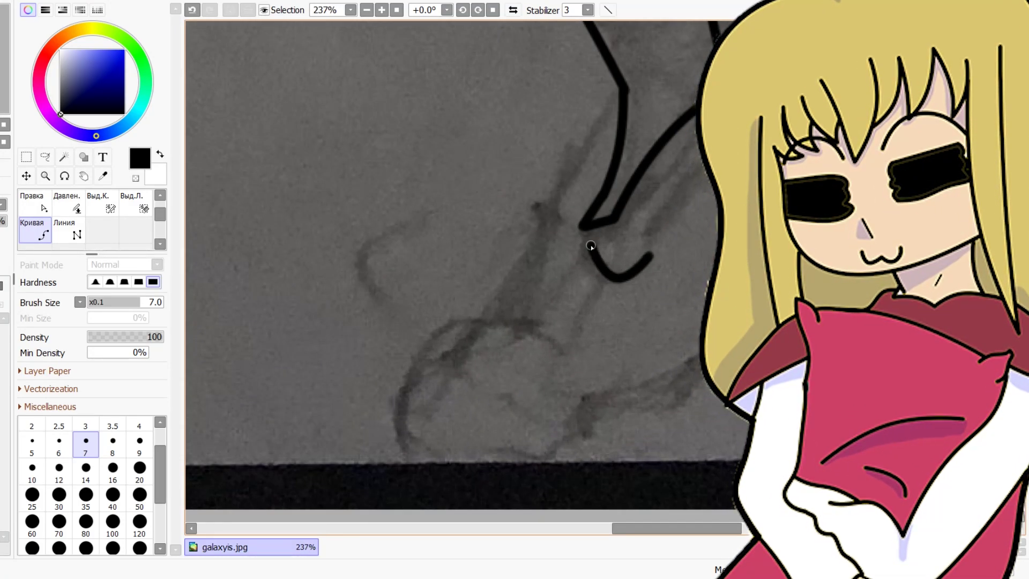
{"action": "left_click", "coordinate": [591, 245]}
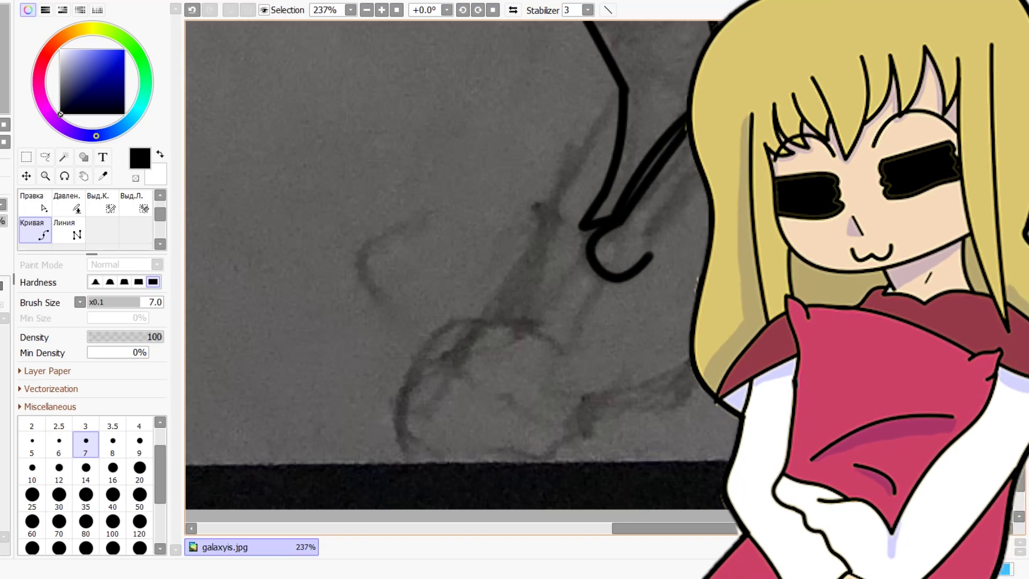
{"action": "left_click", "coordinate": [647, 250]}
{"action": "double_click", "coordinate": [634, 270]}
{"action": "scroll", "coordinate": [634, 262], "scroll_direction": "up", "scroll_amount": 5}
{"action": "left_click_drag", "start_coordinate": [668, 249], "coordinate": [684, 185]}
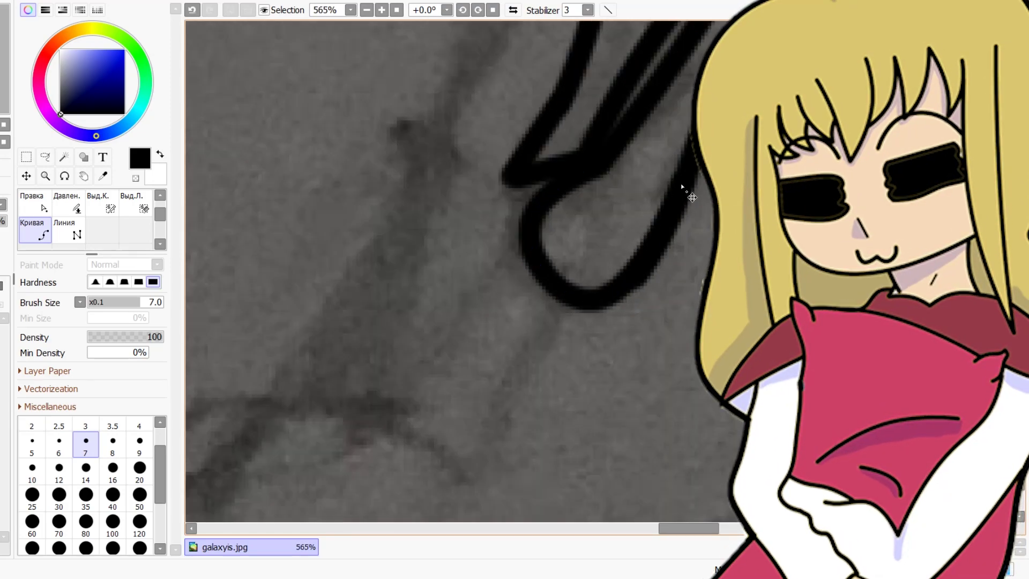
Ink the curved flap on the right shoe from the front of the ankle down to the strap
{"action": "scroll", "coordinate": [676, 196], "scroll_direction": "down", "scroll_amount": 11}
{"action": "scroll", "coordinate": [683, 180], "scroll_direction": "up", "scroll_amount": 7}
{"action": "scroll", "coordinate": [522, 196], "scroll_direction": "up", "scroll_amount": 1}
{"action": "left_click", "coordinate": [542, 81]}
{"action": "left_click", "coordinate": [431, 262]}
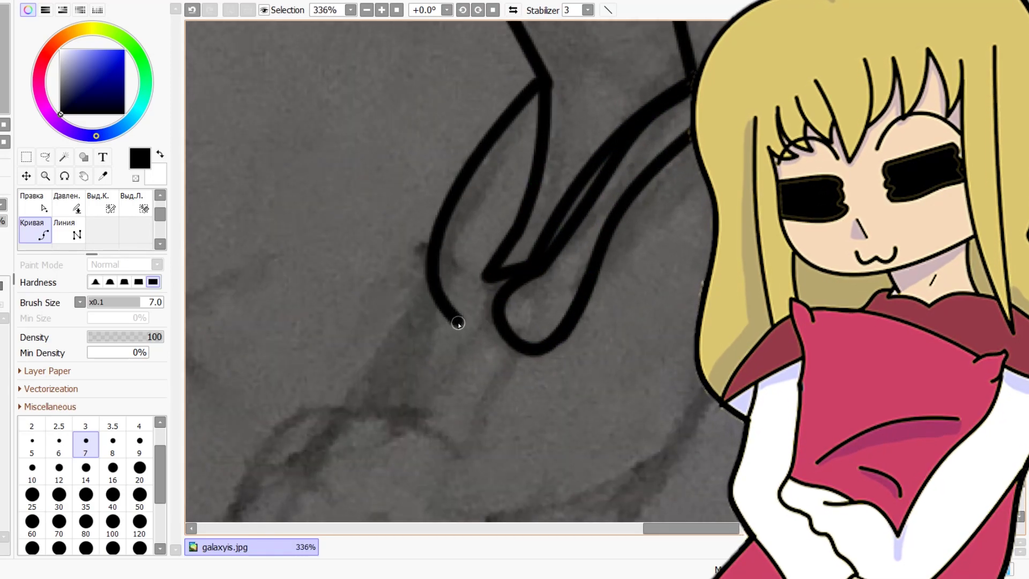
{"action": "left_click", "coordinate": [456, 319]}
{"action": "double_click", "coordinate": [497, 324]}
{"action": "scroll", "coordinate": [497, 305], "scroll_direction": "down", "scroll_amount": 5}
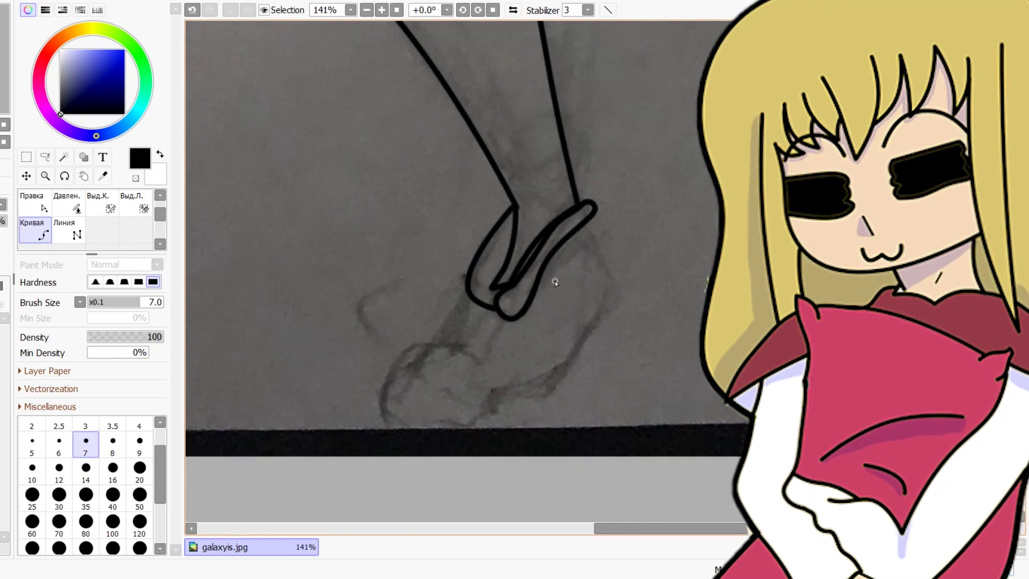
Ink the right shoe's heel, sole, rounded toe and instep, and smooth the instep into an even curve
{"action": "left_click", "coordinate": [591, 218]}
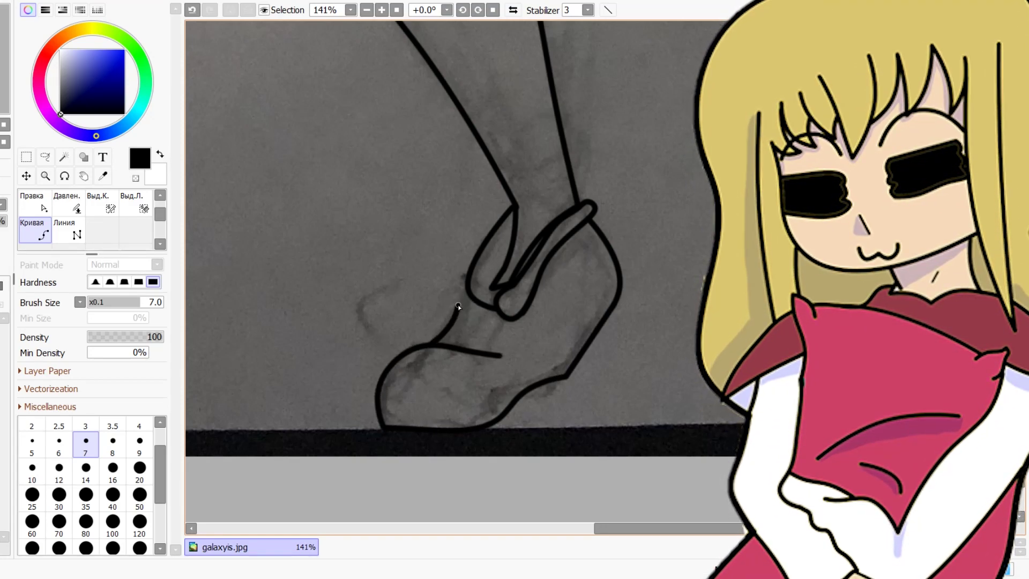
{"action": "scroll", "coordinate": [465, 289], "scroll_direction": "down", "scroll_amount": 1}
{"action": "scroll", "coordinate": [545, 290], "scroll_direction": "up", "scroll_amount": 2}
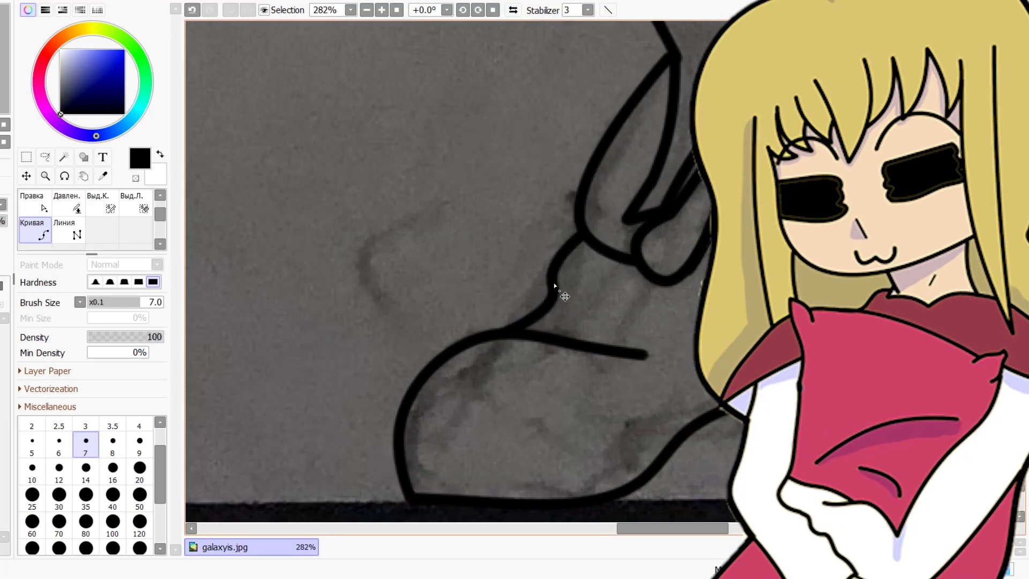
{"action": "left_click_drag", "start_coordinate": [554, 284], "coordinate": [572, 285]}
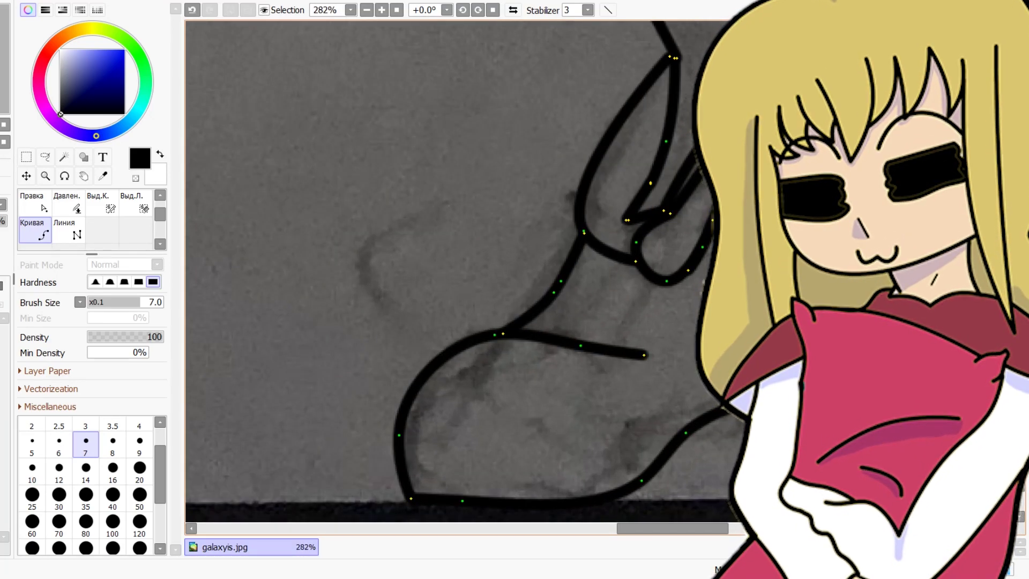
Raise the curve points at the top of the right shoe's toe to round out the toe cap
{"action": "scroll", "coordinate": [815, 222], "scroll_direction": "down", "scroll_amount": 7}
{"action": "scroll", "coordinate": [815, 251], "scroll_direction": "up", "scroll_amount": 5}
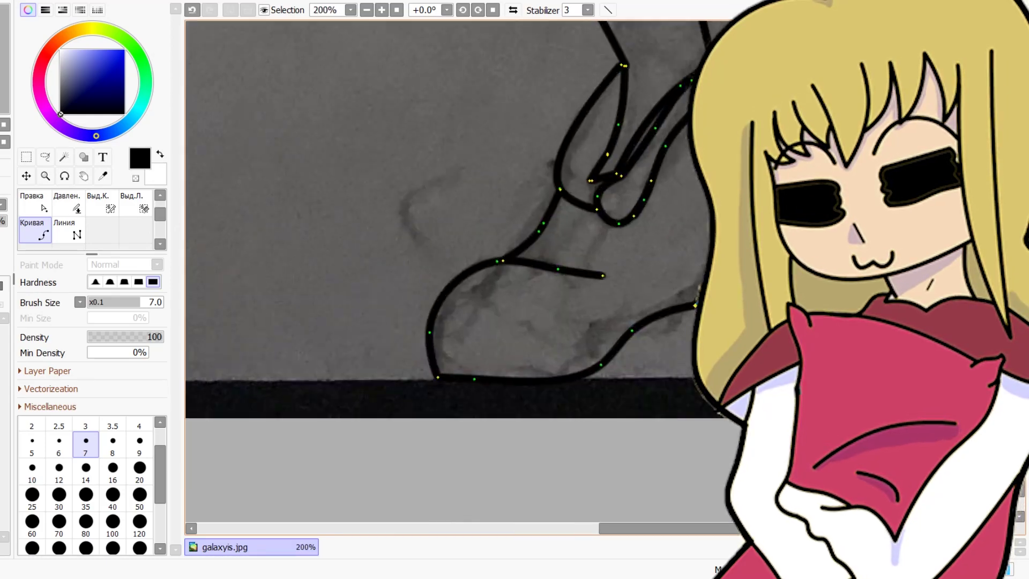
{"action": "scroll", "coordinate": [747, 224], "scroll_direction": "up", "scroll_amount": 5}
{"action": "scroll", "coordinate": [606, 240], "scroll_direction": "down", "scroll_amount": 20}
{"action": "scroll", "coordinate": [606, 239], "scroll_direction": "up", "scroll_amount": 8}
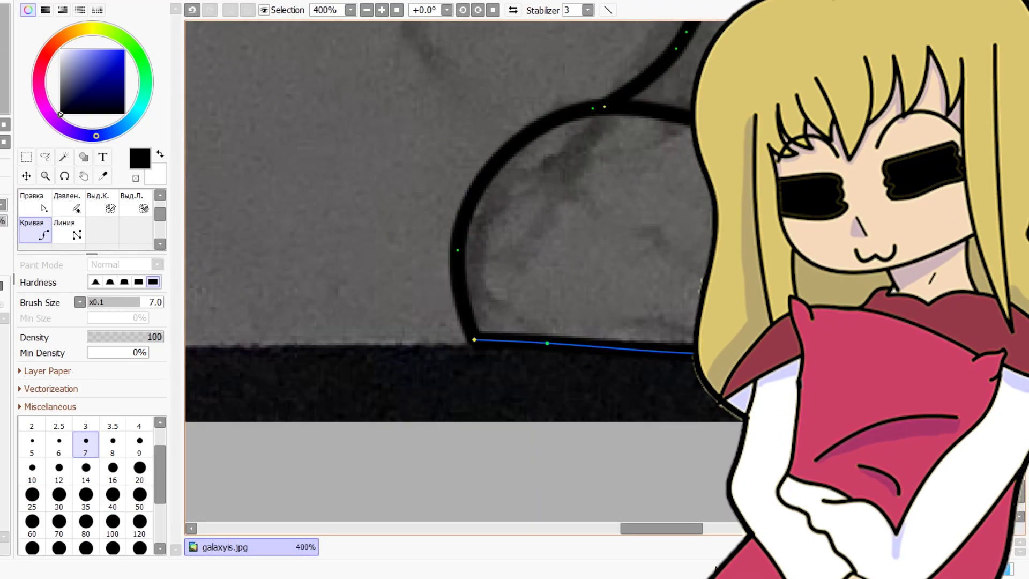
{"action": "left_click_drag", "start_coordinate": [592, 109], "coordinate": [581, 97]}
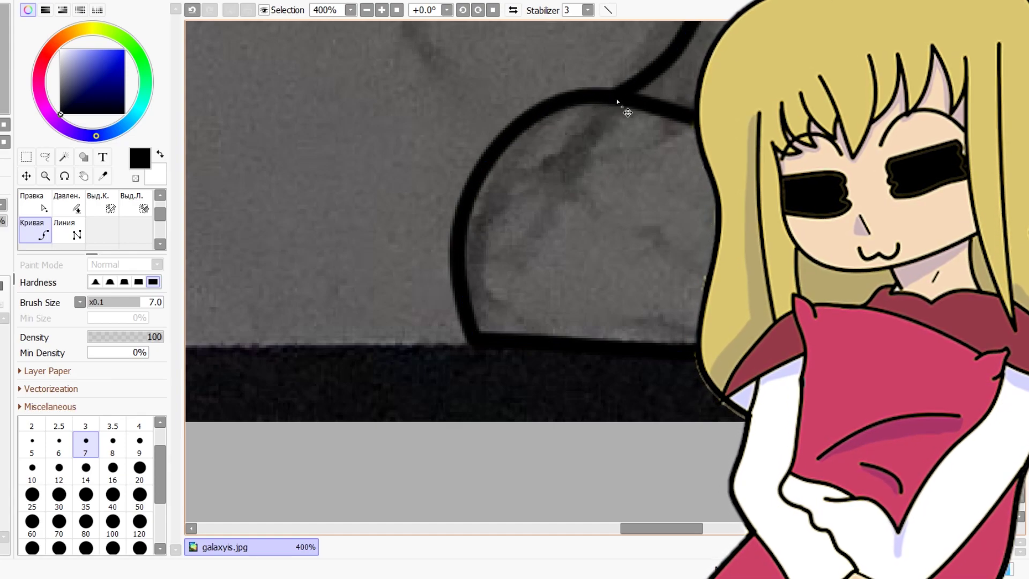
{"action": "scroll", "coordinate": [618, 100], "scroll_direction": "down", "scroll_amount": 8}
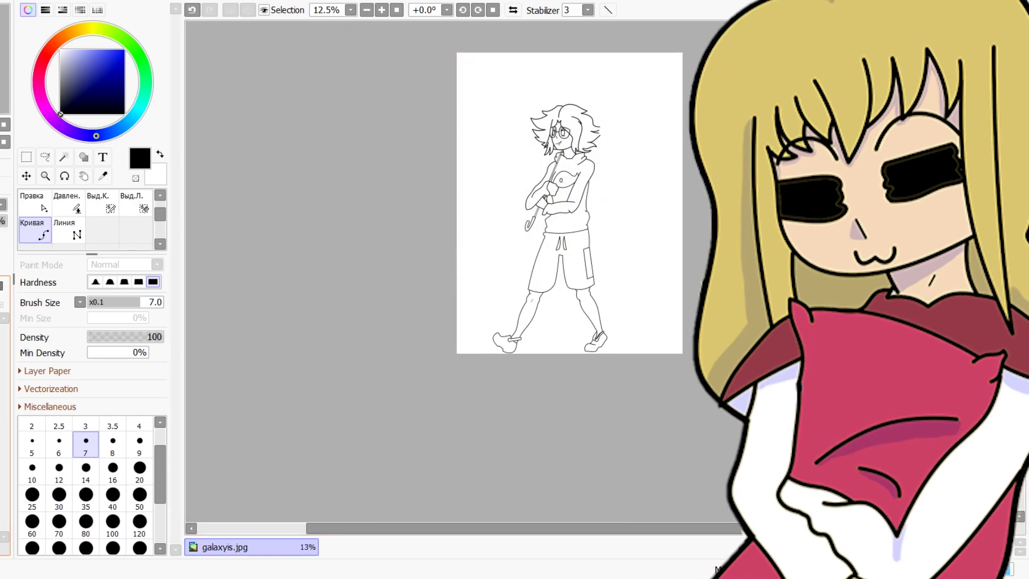
Ink the umbrella canopy's right edge from the shoulder upward and the two large scallops above the head
{"action": "scroll", "coordinate": [599, 221], "scroll_direction": "up", "scroll_amount": 5}
{"action": "scroll", "coordinate": [600, 221], "scroll_direction": "down", "scroll_amount": 3}
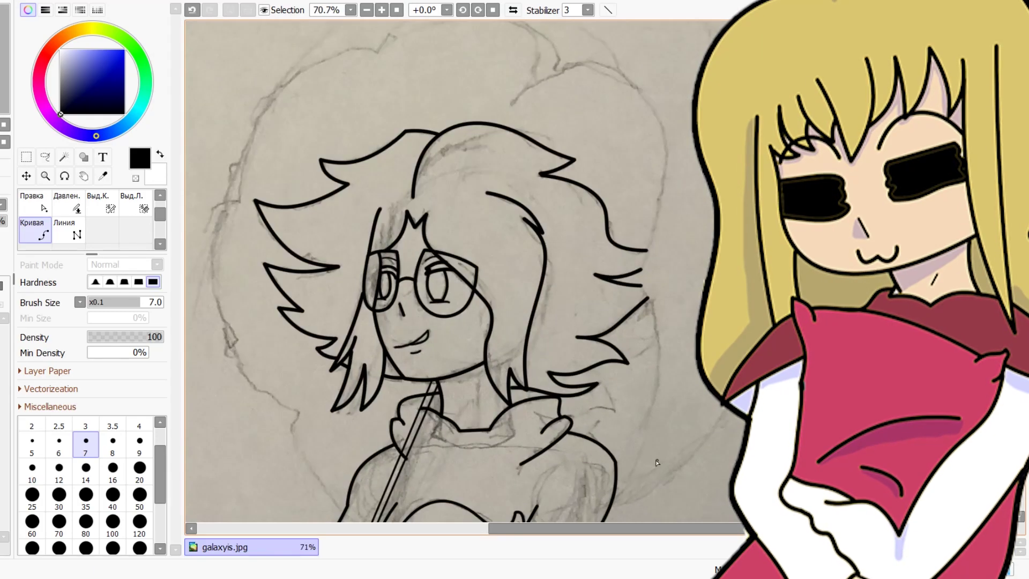
{"action": "scroll", "coordinate": [622, 493], "scroll_direction": "up", "scroll_amount": 1}
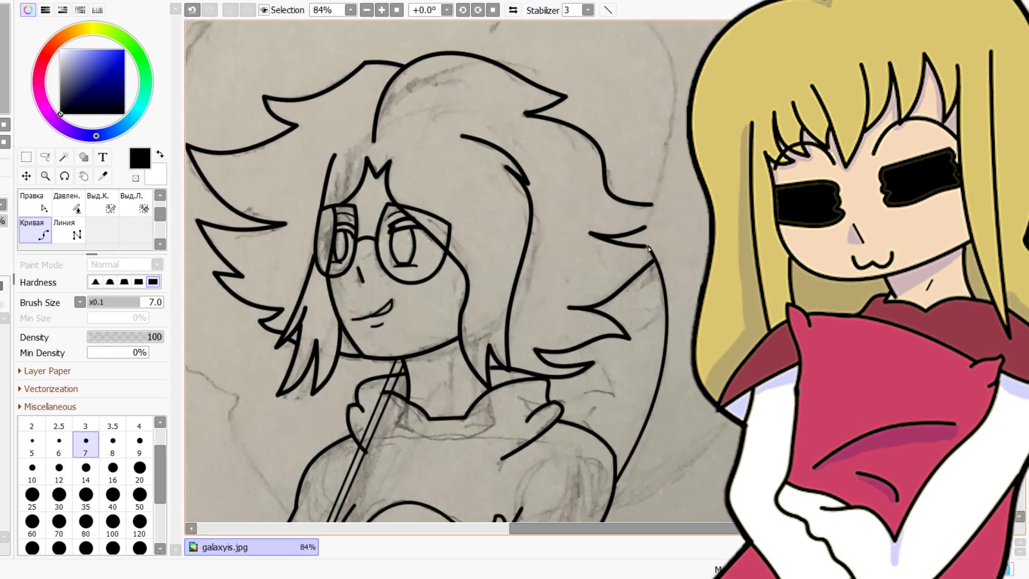
{"action": "scroll", "coordinate": [650, 214], "scroll_direction": "down", "scroll_amount": 2}
{"action": "scroll", "coordinate": [662, 216], "scroll_direction": "up", "scroll_amount": 3}
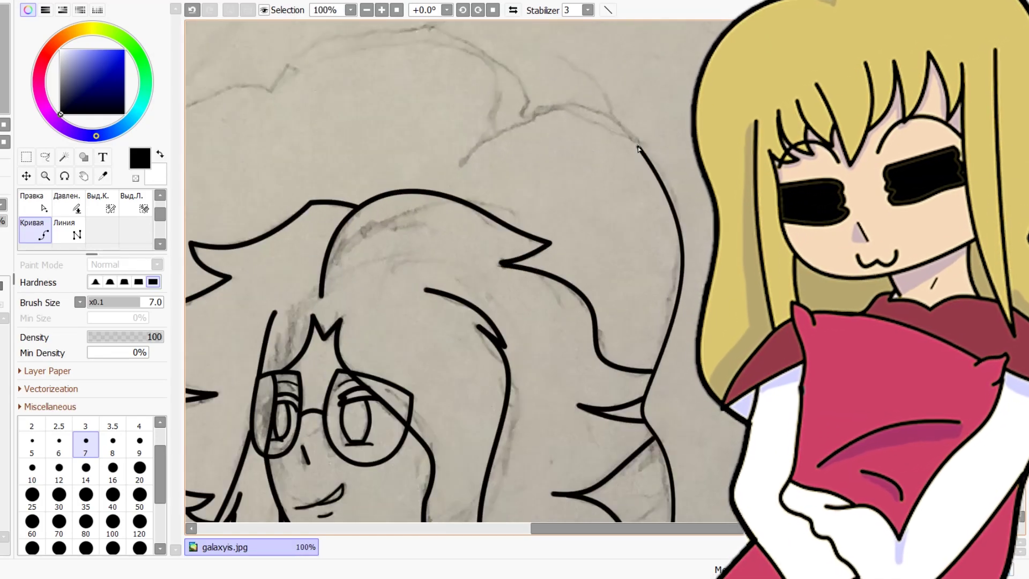
{"action": "left_click", "coordinate": [554, 107]}
{"action": "left_click", "coordinate": [468, 51]}
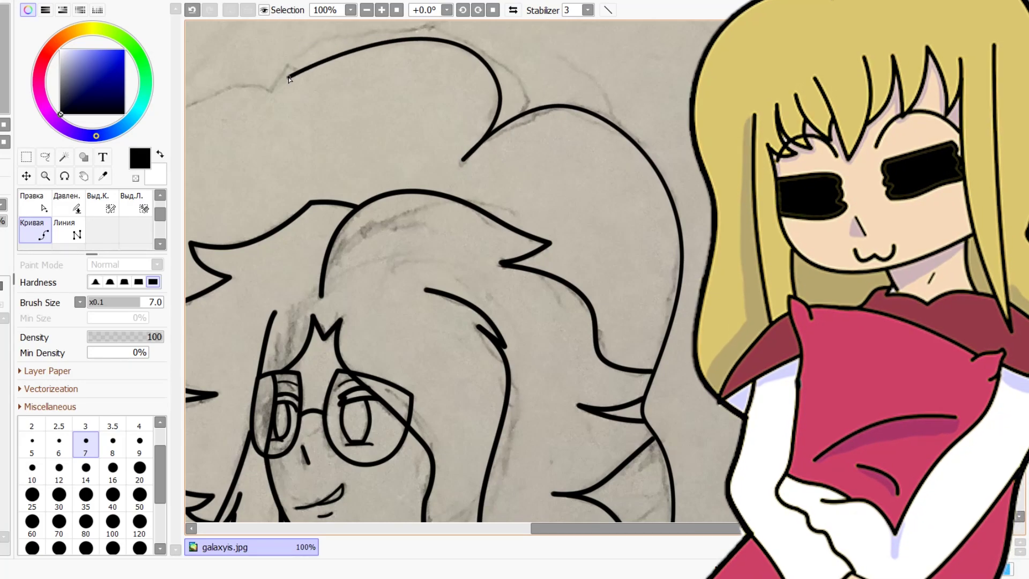
{"action": "double_click", "coordinate": [273, 93]}
Ink the canopy's upper-left scallop from the notch above the hair down to the small rib tip
{"action": "scroll", "coordinate": [687, 305], "scroll_direction": "down", "scroll_amount": 5}
{"action": "scroll", "coordinate": [687, 305], "scroll_direction": "up", "scroll_amount": 1}
{"action": "scroll", "coordinate": [526, 264], "scroll_direction": "up", "scroll_amount": 4}
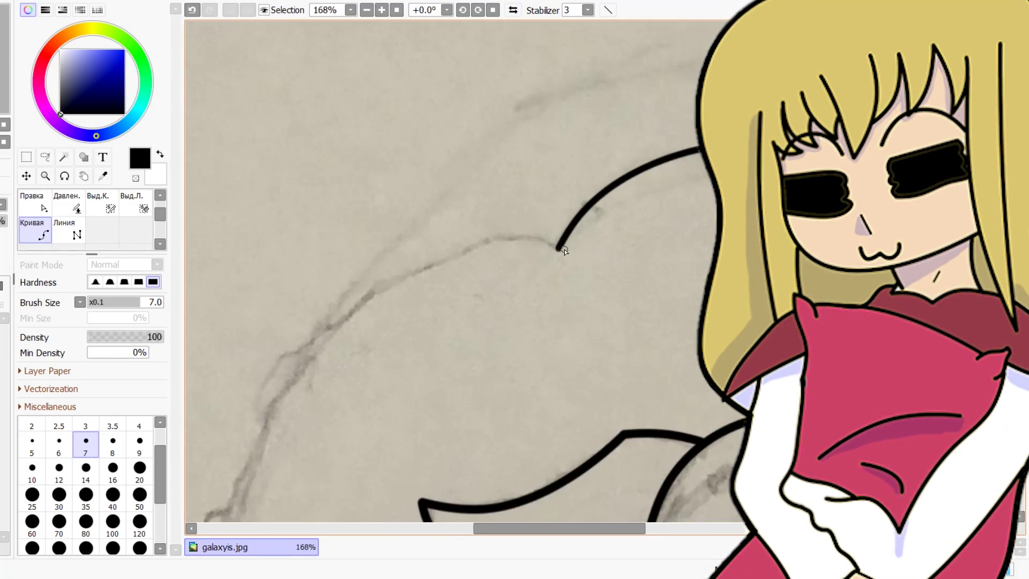
{"action": "scroll", "coordinate": [225, 510], "scroll_direction": "down", "scroll_amount": 4}
{"action": "scroll", "coordinate": [511, 130], "scroll_direction": "up", "scroll_amount": 5}
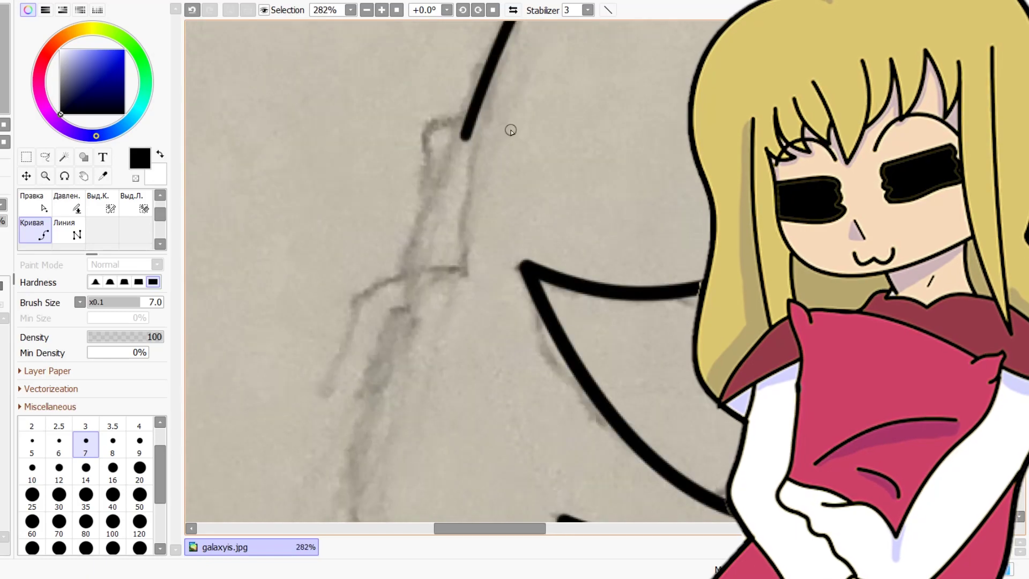
Ink the small triangular rib tip on the left edge of the umbrella canopy
{"action": "double_click", "coordinate": [465, 266]}
{"action": "left_click", "coordinate": [466, 267]}
{"action": "double_click", "coordinate": [398, 281]}
{"action": "left_click", "coordinate": [398, 281]}
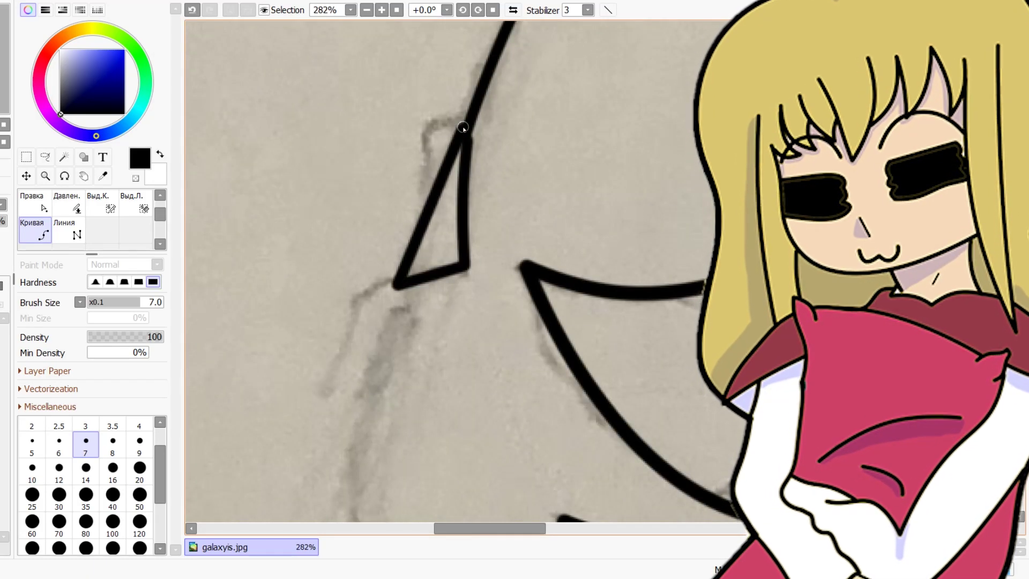
{"action": "double_click", "coordinate": [465, 129]}
Ink the canopy's left edge as a long curve running down from the triangular rib tip
{"action": "scroll", "coordinate": [487, 222], "scroll_direction": "down", "scroll_amount": 7}
{"action": "scroll", "coordinate": [462, 310], "scroll_direction": "up", "scroll_amount": 3}
{"action": "left_click", "coordinate": [460, 79]}
{"action": "left_click", "coordinate": [439, 219]}
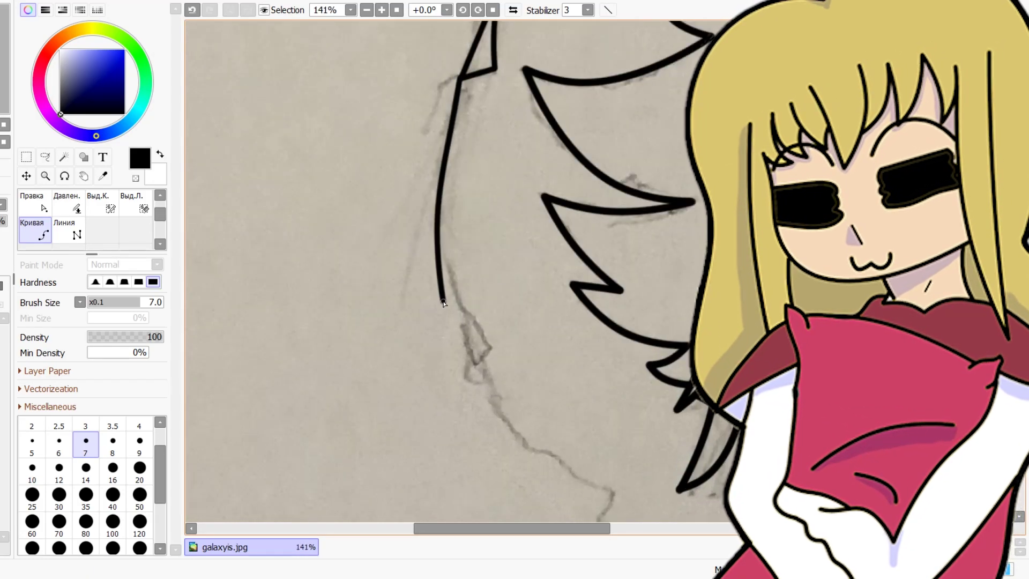
{"action": "double_click", "coordinate": [477, 368]}
{"action": "scroll", "coordinate": [558, 367], "scroll_direction": "down", "scroll_amount": 6}
{"action": "scroll", "coordinate": [620, 459], "scroll_direction": "up", "scroll_amount": 6}
{"action": "left_click", "coordinate": [604, 475]}
{"action": "left_click", "coordinate": [526, 425]}
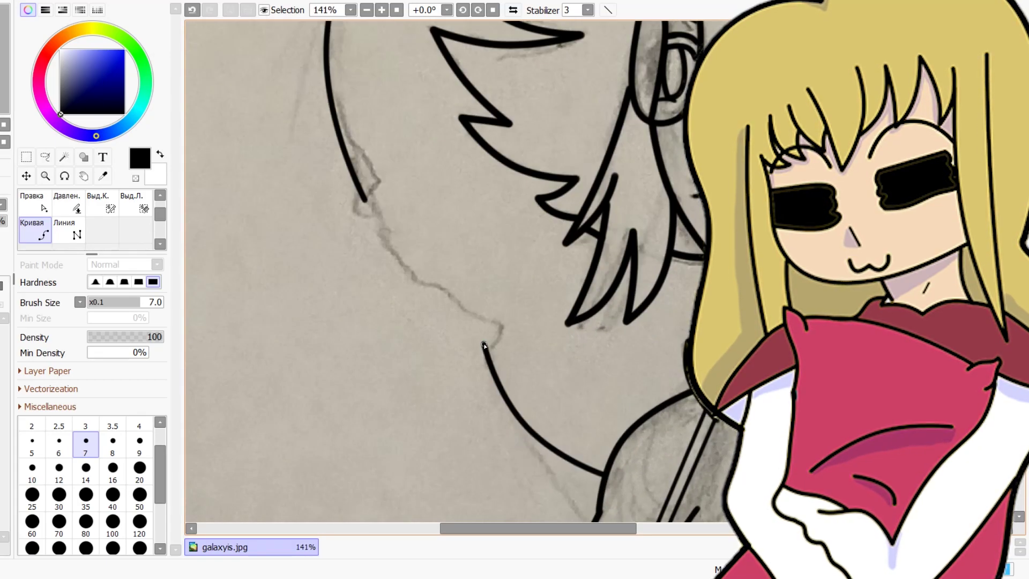
{"action": "left_click", "coordinate": [484, 344]}
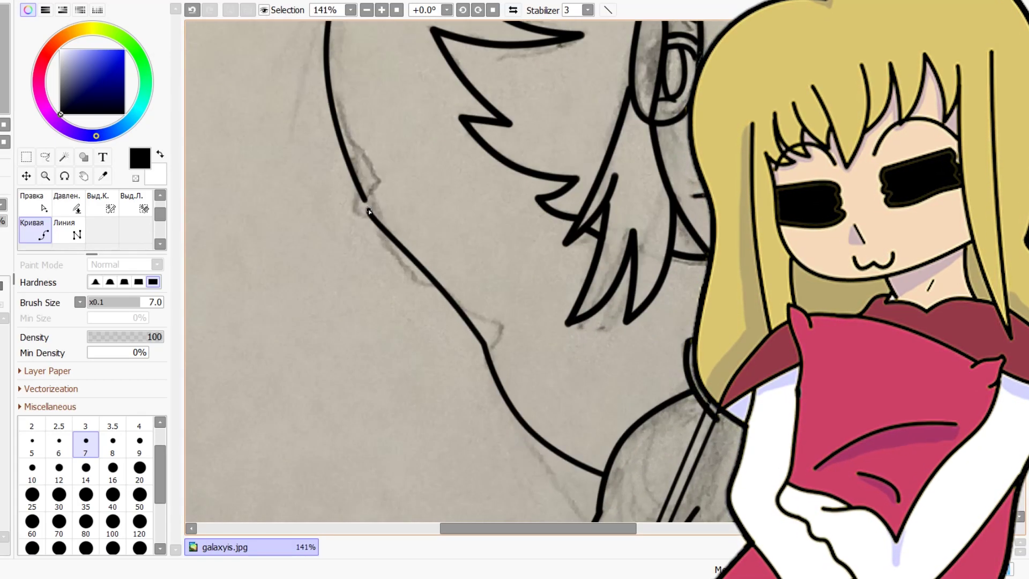
{"action": "double_click", "coordinate": [366, 200]}
{"action": "key", "text": "ctrl+z"}
{"action": "key", "text": "ctrl+z"}
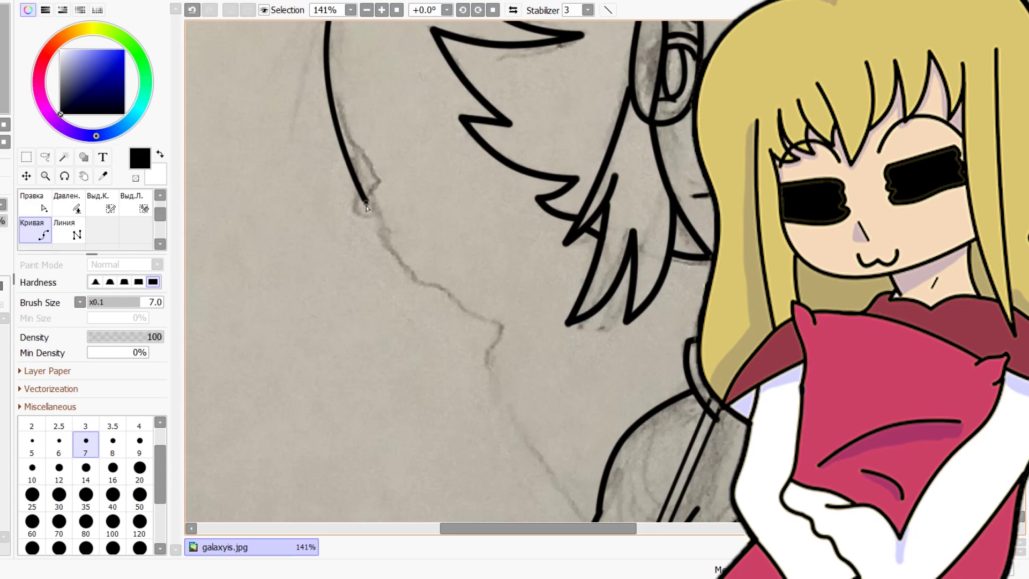
Ink the canopy's lower-left edge as one smooth curve down to the character's shoulder
{"action": "left_click", "coordinate": [407, 296]}
{"action": "double_click", "coordinate": [597, 517]}
{"action": "scroll", "coordinate": [562, 392], "scroll_direction": "down", "scroll_amount": 10}
{"action": "scroll", "coordinate": [601, 386], "scroll_direction": "up", "scroll_amount": 5}
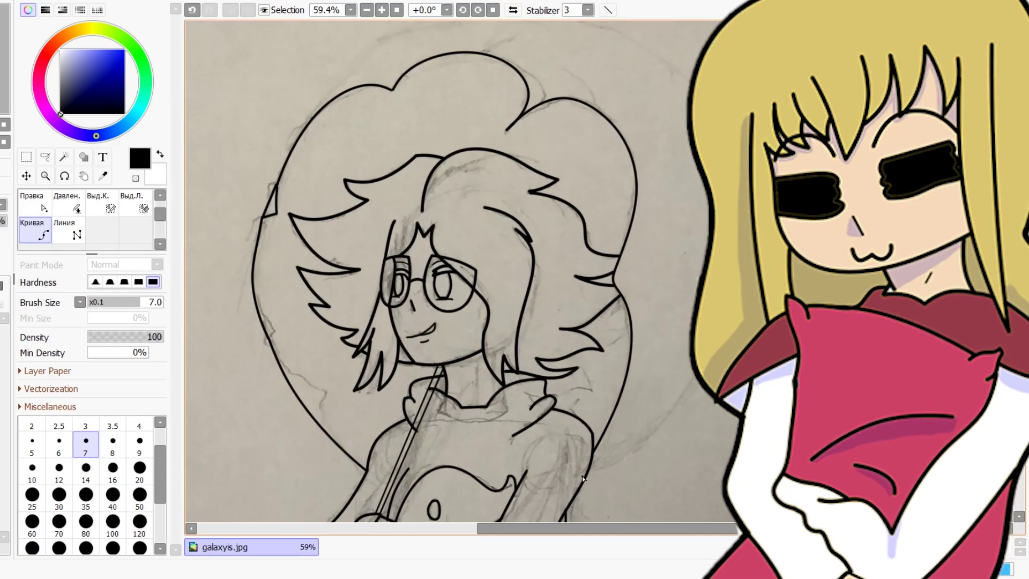
Ink the canopy's lower-right outer edge as a smooth curve from the character's shoulder up to the right-hand notch, redoing the misplaced curve
{"action": "scroll", "coordinate": [585, 479], "scroll_direction": "up", "scroll_amount": 4}
{"action": "scroll", "coordinate": [618, 454], "scroll_direction": "down", "scroll_amount": 6}
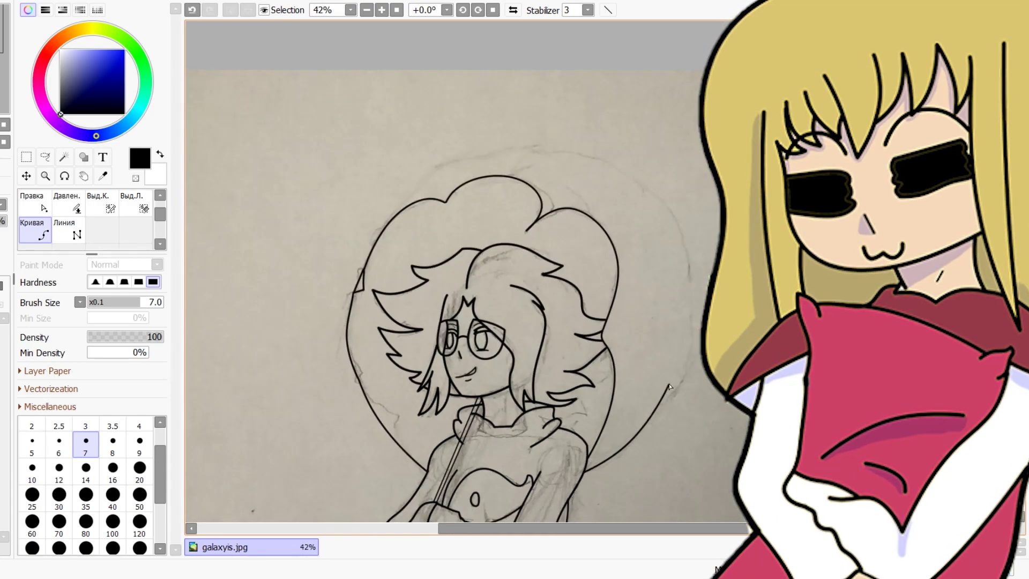
{"action": "key", "text": "ctrl+z"}
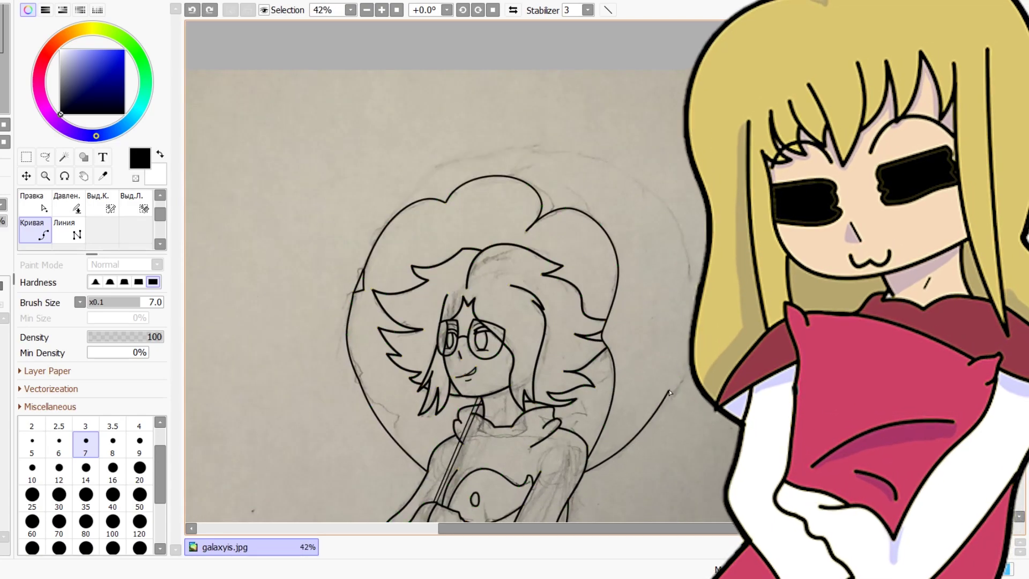
{"action": "scroll", "coordinate": [677, 341], "scroll_direction": "up", "scroll_amount": 1}
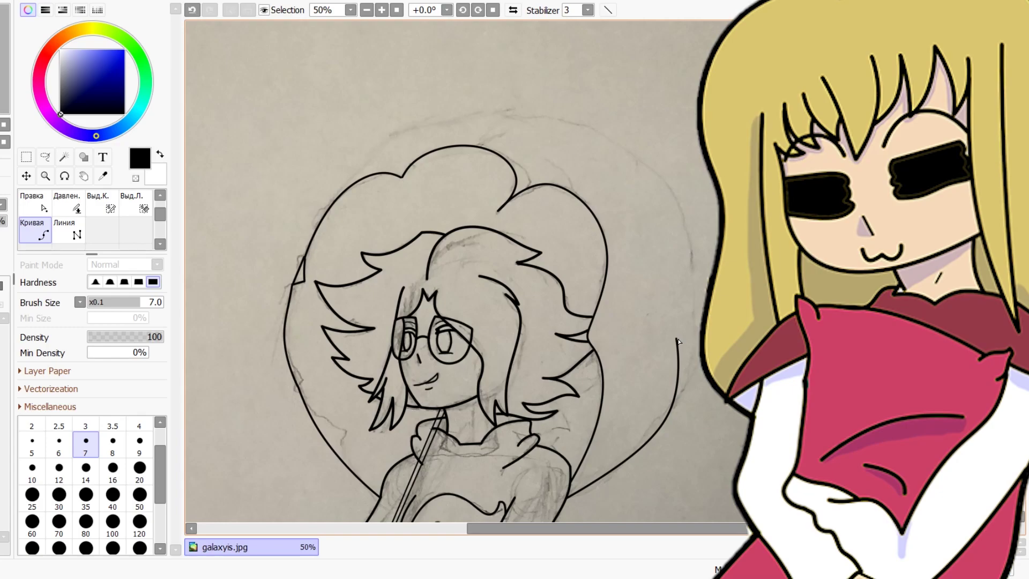
{"action": "scroll", "coordinate": [678, 341], "scroll_direction": "up", "scroll_amount": 5}
{"action": "left_click", "coordinate": [579, 357]}
Ink the canopy's upper-right outer scallop as a rounded arc from the right-hand notch to the next notch above
{"action": "scroll", "coordinate": [579, 356], "scroll_direction": "down", "scroll_amount": 8}
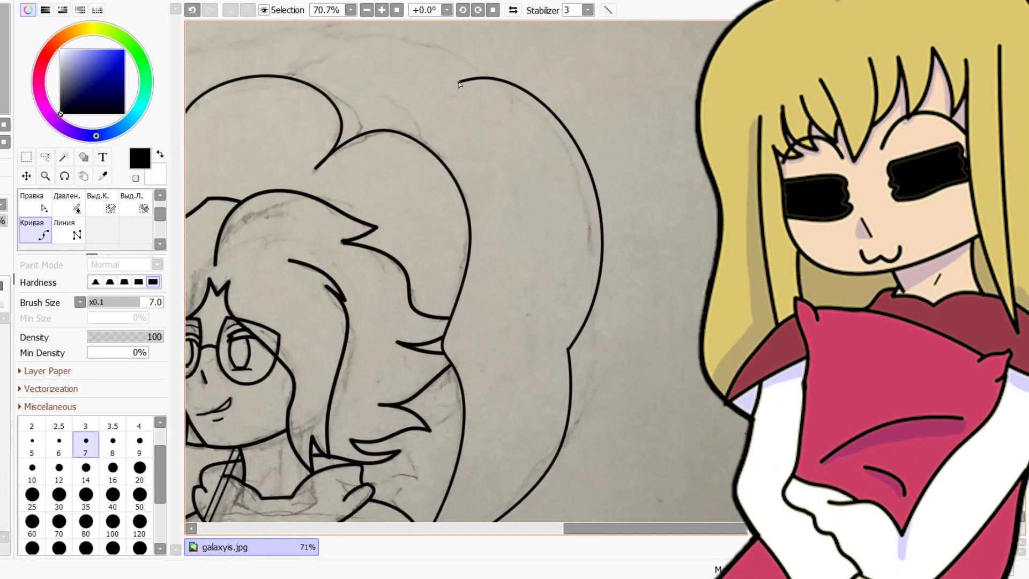
{"action": "scroll", "coordinate": [464, 88], "scroll_direction": "down", "scroll_amount": 2}
{"action": "scroll", "coordinate": [643, 311], "scroll_direction": "up", "scroll_amount": 4}
{"action": "double_click", "coordinate": [677, 307]}
Ink the canopy's outer top scallop as a wide arc from the upper-right notch over to the upper-left notch
{"action": "left_click", "coordinate": [678, 307]}
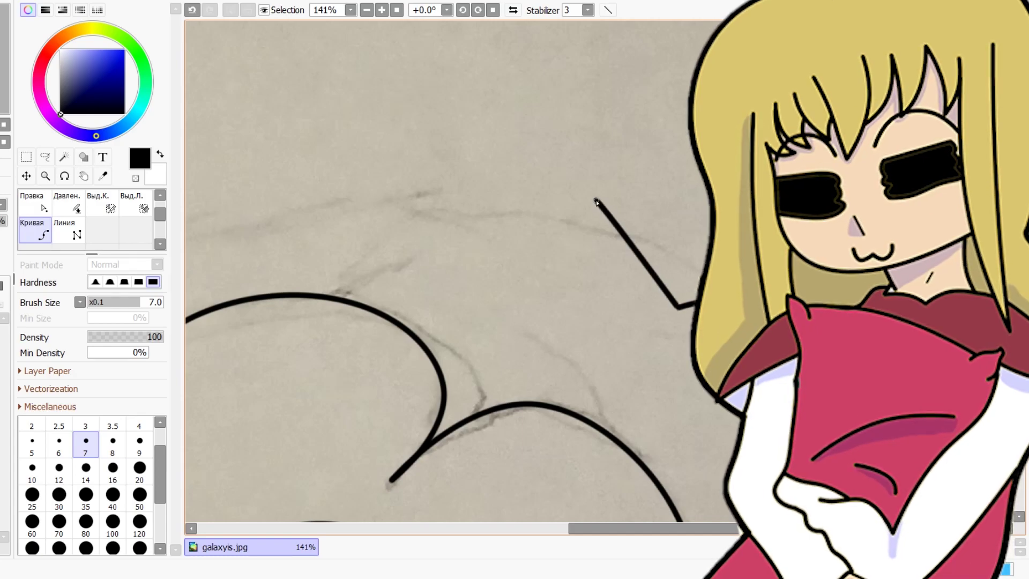
{"action": "left_click", "coordinate": [599, 201]}
{"action": "scroll", "coordinate": [596, 199], "scroll_direction": "down", "scroll_amount": 3}
{"action": "double_click", "coordinate": [320, 234]}
{"action": "scroll", "coordinate": [316, 234], "scroll_direction": "down", "scroll_amount": 3}
{"action": "scroll", "coordinate": [247, 230], "scroll_direction": "up", "scroll_amount": 2}
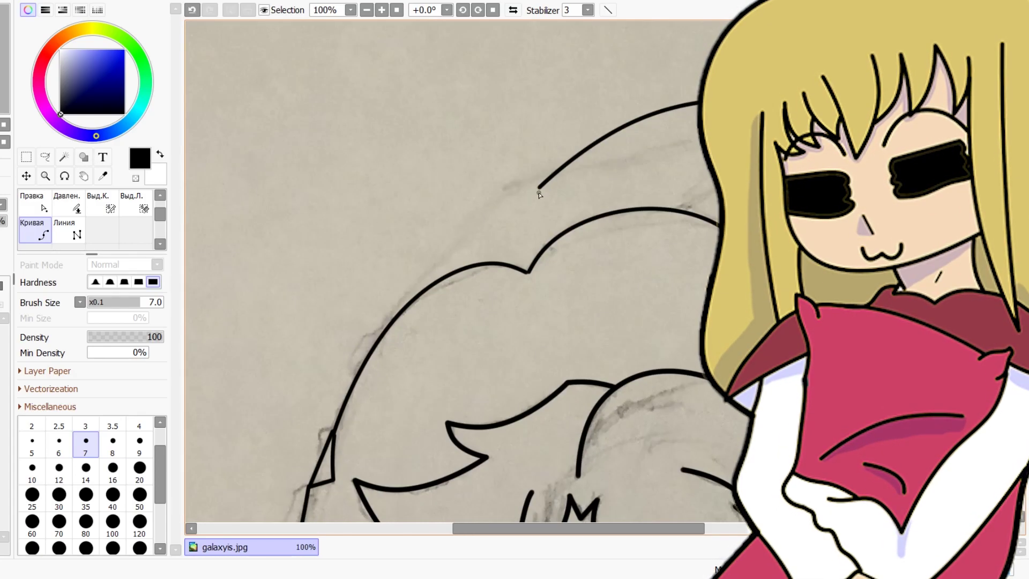
Ink the canopy's upper-left outer scallop from the notch down to the triangular rib tip, closing the umbrella outline
{"action": "left_click", "coordinate": [539, 188]}
{"action": "left_click", "coordinate": [418, 203]}
{"action": "double_click", "coordinate": [333, 431]}
{"action": "scroll", "coordinate": [499, 179], "scroll_direction": "down", "scroll_amount": 1}
{"action": "scroll", "coordinate": [504, 187], "scroll_direction": "down", "scroll_amount": 3}
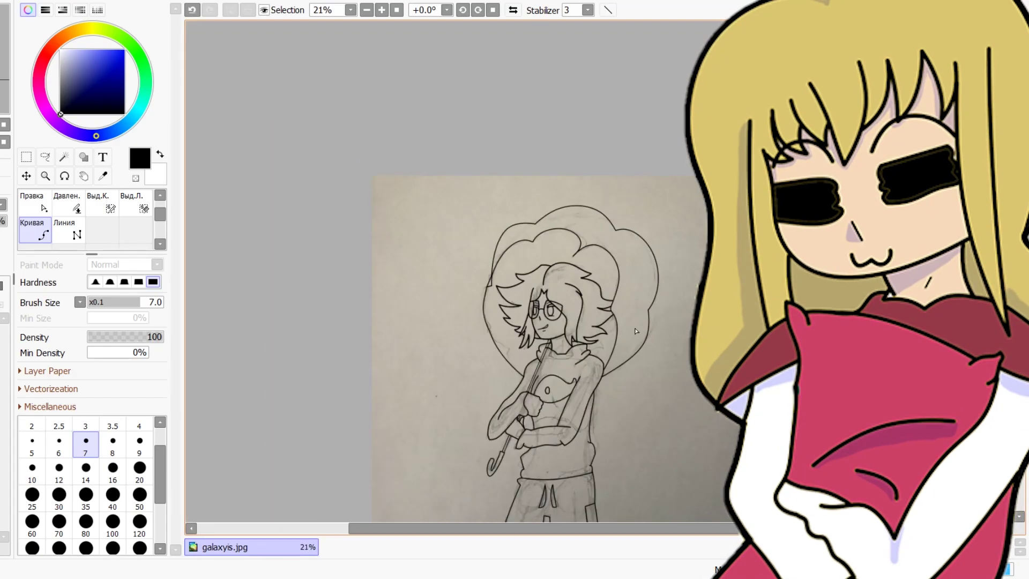
Ink the two small pointed scallop corners inside the canopy's lower-left edge
{"action": "scroll", "coordinate": [415, 295], "scroll_direction": "up", "scroll_amount": 5}
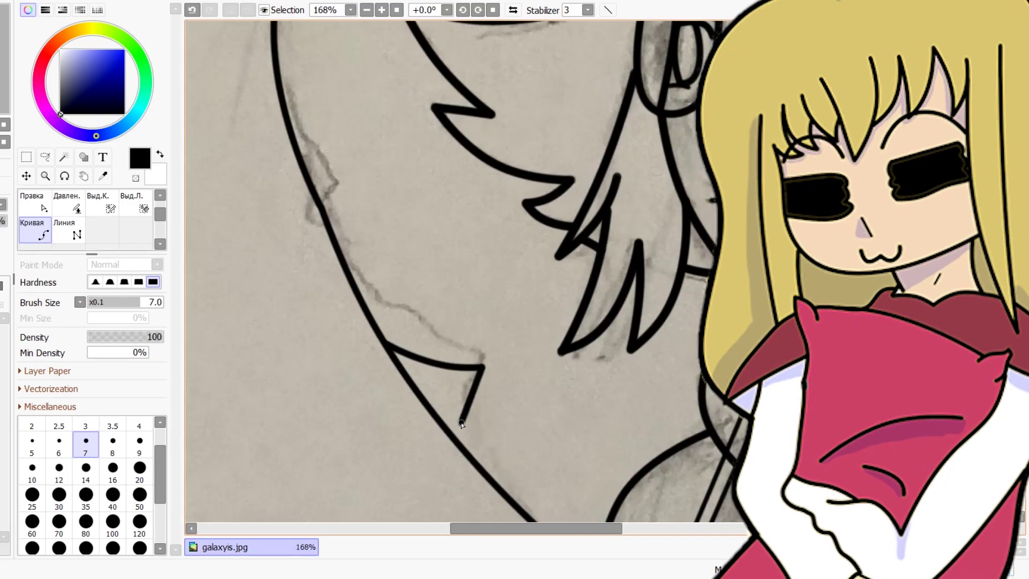
{"action": "scroll", "coordinate": [402, 316], "scroll_direction": "down", "scroll_amount": 5}
{"action": "scroll", "coordinate": [404, 299], "scroll_direction": "up", "scroll_amount": 6}
{"action": "left_click", "coordinate": [408, 237]}
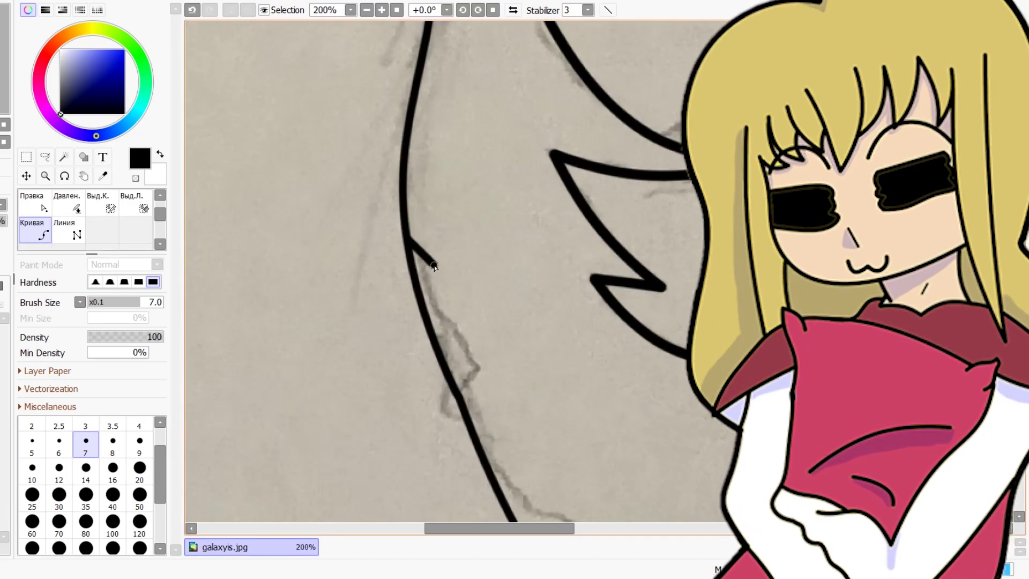
{"action": "left_click", "coordinate": [435, 266]}
{"action": "double_click", "coordinate": [476, 274]}
{"action": "left_click", "coordinate": [475, 274]}
{"action": "left_click", "coordinate": [448, 314]}
{"action": "scroll", "coordinate": [442, 359], "scroll_direction": "down", "scroll_amount": 8}
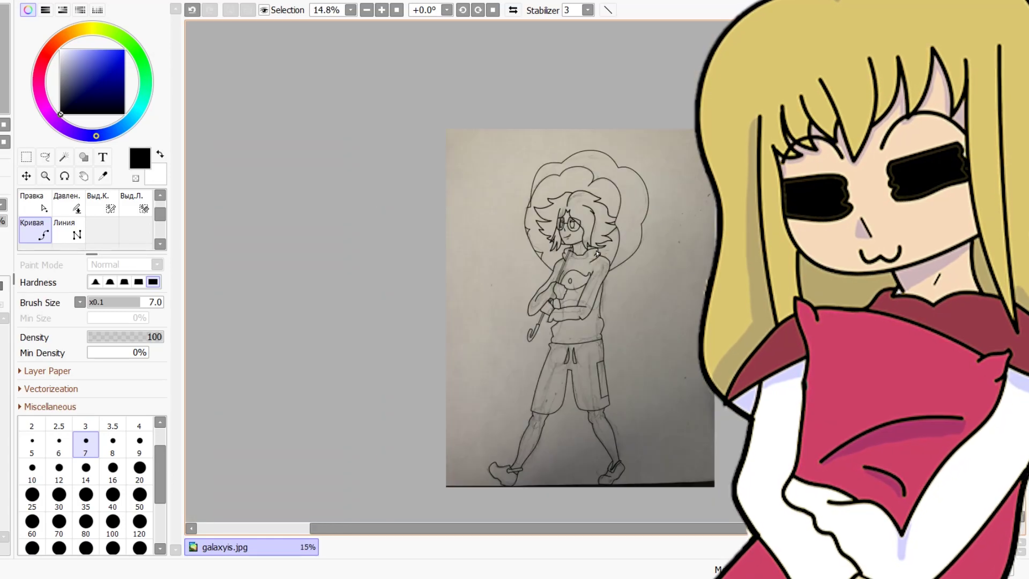
Paint a solid blue crescent shadow beside the fold line below the pink hoodie emblem in galaxyisi.png, using brush size 7
{"action": "scroll", "coordinate": [535, 370], "scroll_direction": "up", "scroll_amount": 3}
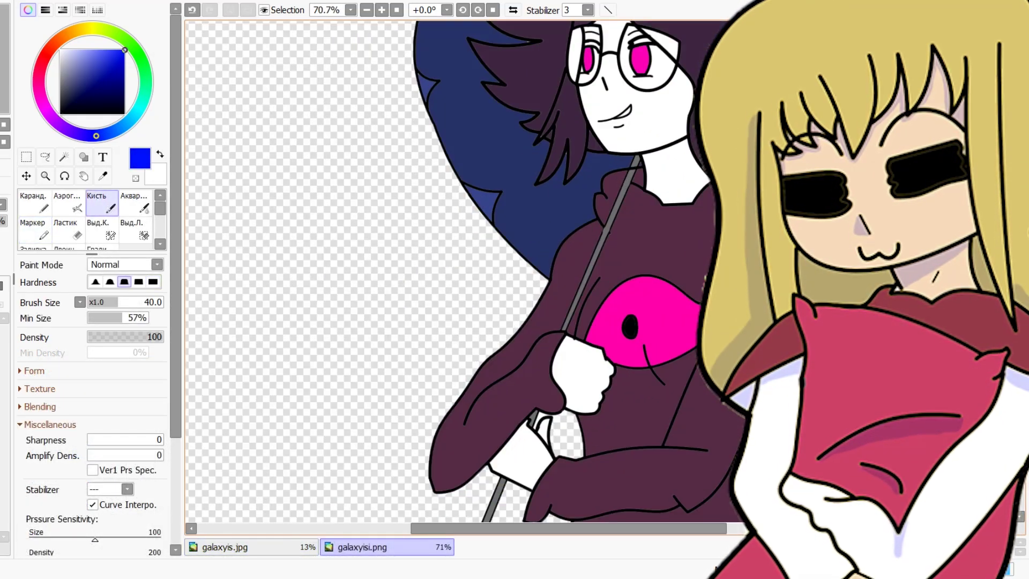
{"action": "scroll", "coordinate": [629, 391], "scroll_direction": "up", "scroll_amount": 5}
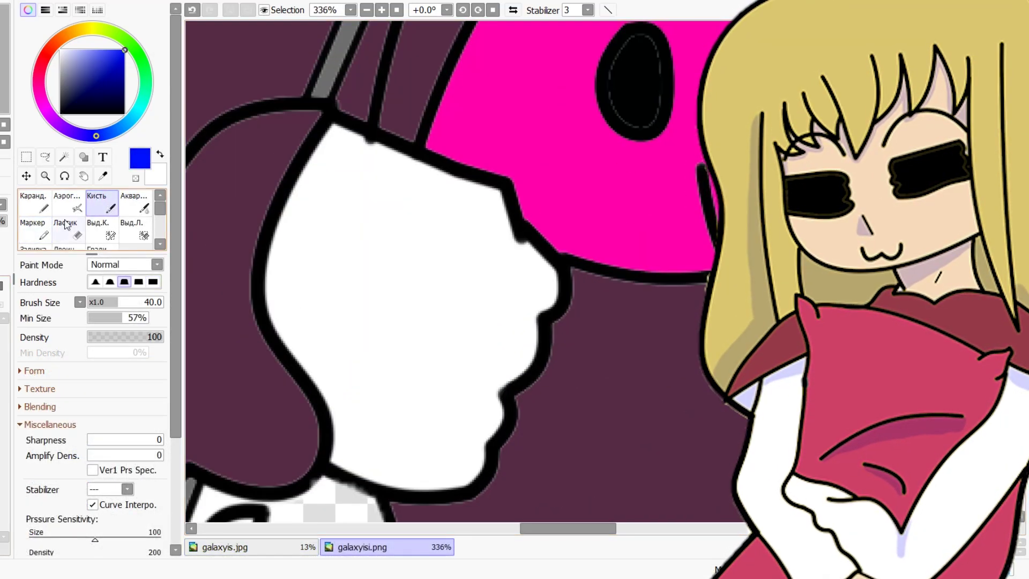
{"action": "left_click_drag", "start_coordinate": [173, 377], "coordinate": [173, 482]}
{"action": "left_click", "coordinate": [86, 507]}
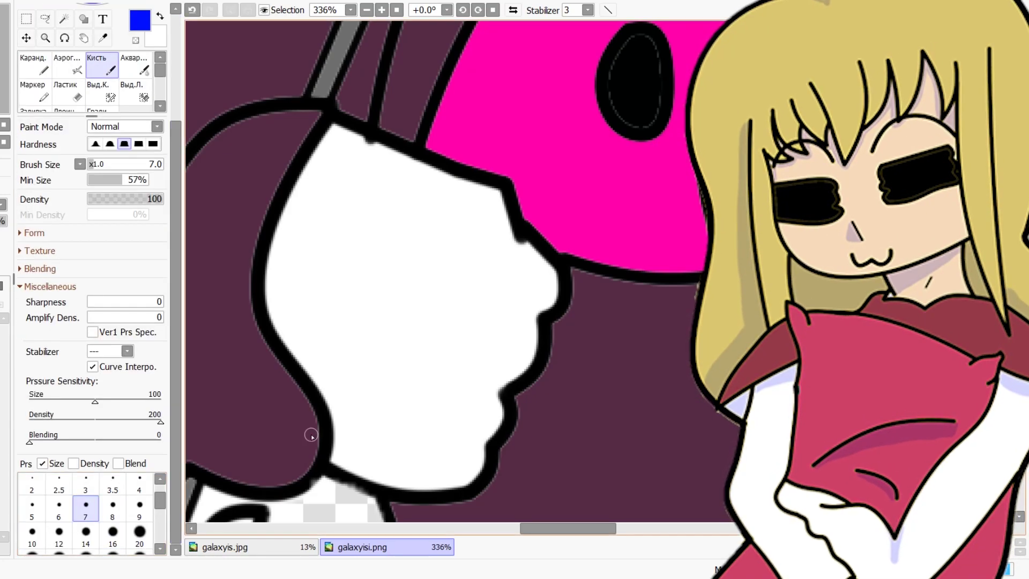
{"action": "scroll", "coordinate": [637, 219], "scroll_direction": "down", "scroll_amount": 3}
{"action": "scroll", "coordinate": [535, 434], "scroll_direction": "up", "scroll_amount": 5}
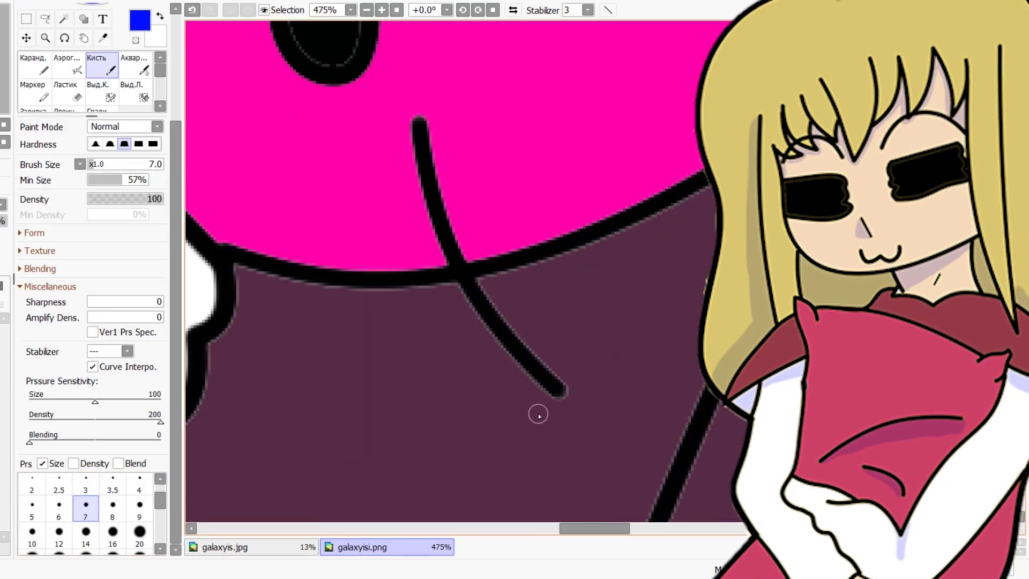
{"action": "mouse_move", "coordinate": [561, 393]}
{"action": "left_mouse_down"}
{"action": "mouse_move", "coordinate": [428, 335]}
{"action": "mouse_move", "coordinate": [383, 130]}
{"action": "mouse_move", "coordinate": [395, 78]}
{"action": "left_mouse_up"}
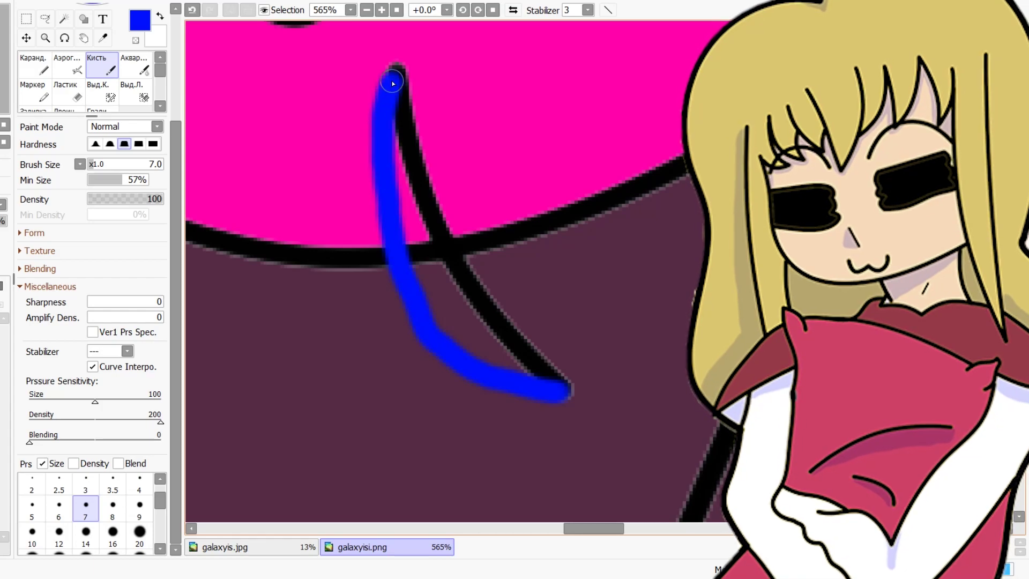
{"action": "scroll", "coordinate": [391, 114], "scroll_direction": "down", "scroll_amount": 1}
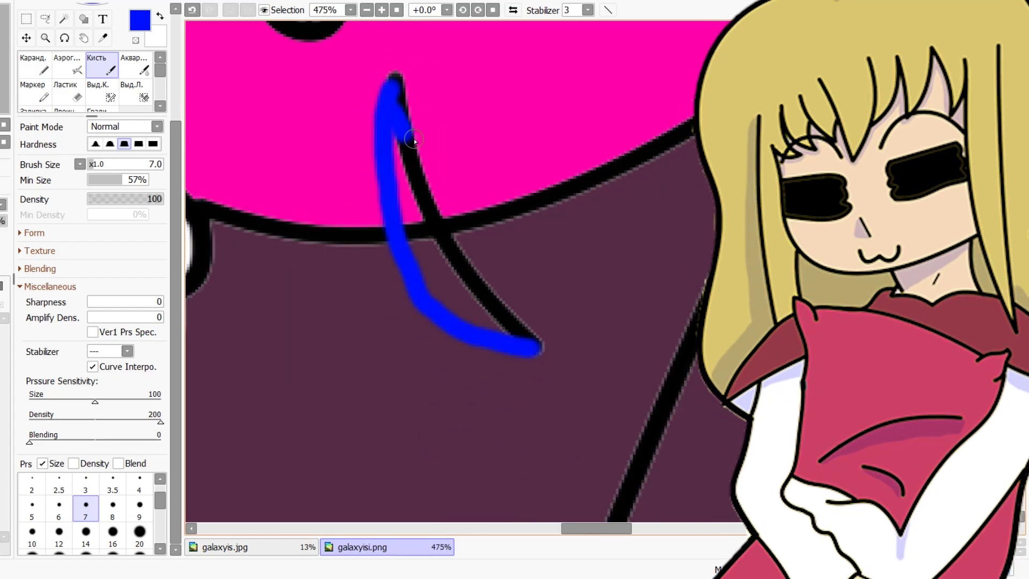
{"action": "key", "text": "ctrl+z"}
{"action": "mouse_move", "coordinate": [393, 105]}
{"action": "left_mouse_down"}
{"action": "mouse_move", "coordinate": [421, 217]}
{"action": "mouse_move", "coordinate": [512, 337]}
{"action": "left_mouse_up"}
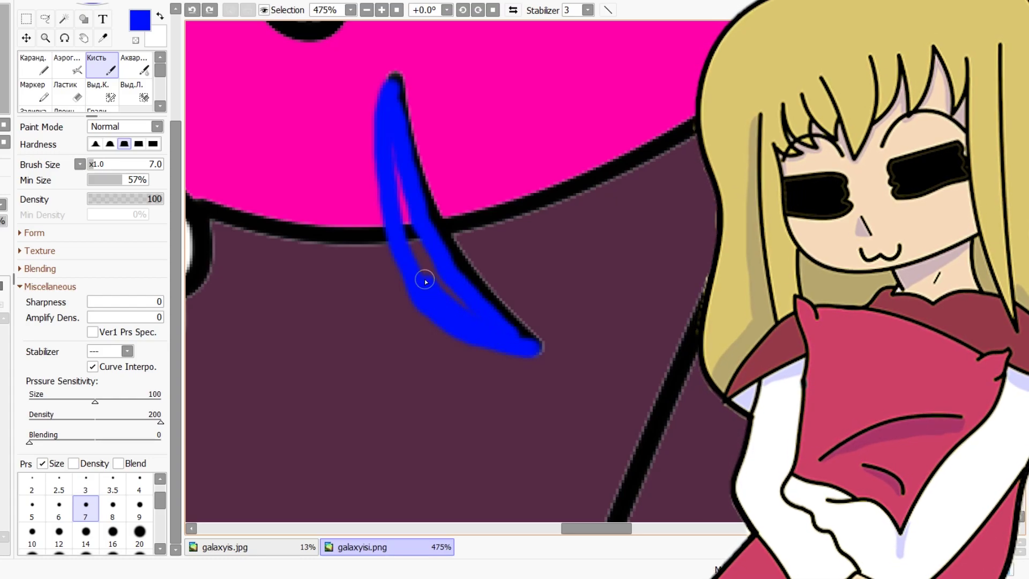
{"action": "mouse_move", "coordinate": [396, 185]}
{"action": "left_mouse_down"}
{"action": "mouse_move", "coordinate": [407, 225]}
{"action": "mouse_move", "coordinate": [482, 330]}
{"action": "left_mouse_up"}
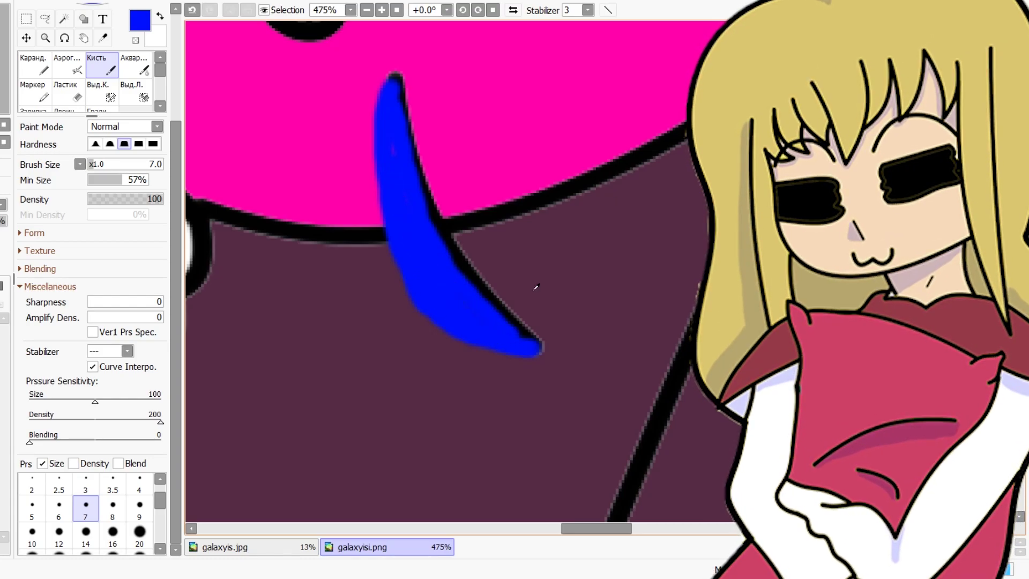
Draw a blue diagonal line across the neck, from the hoodie collar up to the hair, as the shadow's lower boundary
{"action": "scroll", "coordinate": [536, 287], "scroll_direction": "down", "scroll_amount": 15}
{"action": "scroll", "coordinate": [559, 220], "scroll_direction": "up", "scroll_amount": 1}
{"action": "scroll", "coordinate": [543, 285], "scroll_direction": "down", "scroll_amount": 1}
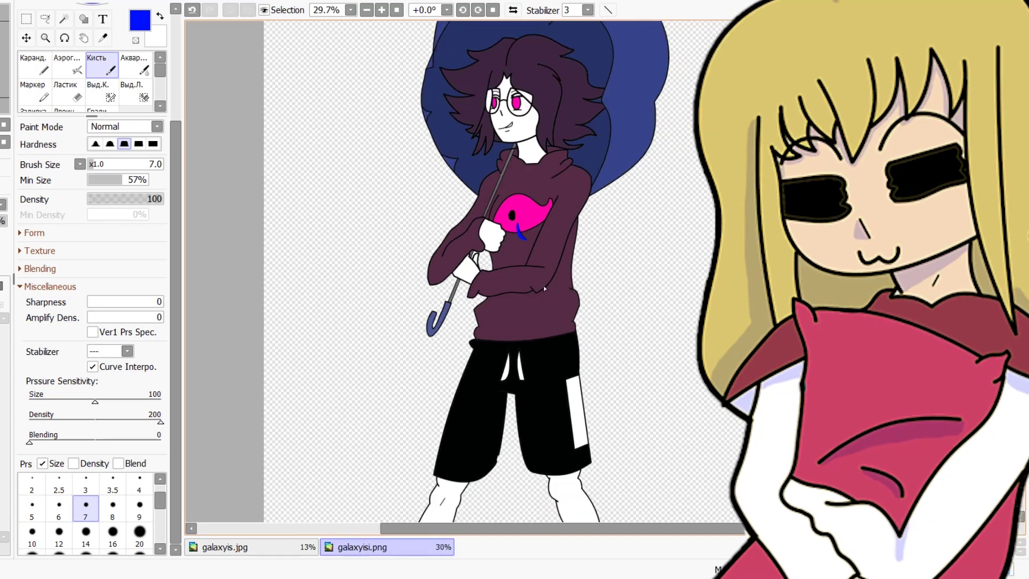
{"action": "scroll", "coordinate": [543, 285], "scroll_direction": "up", "scroll_amount": 14}
{"action": "mouse_move", "coordinate": [413, 439]}
{"action": "left_mouse_down"}
{"action": "mouse_move", "coordinate": [444, 434]}
{"action": "mouse_move", "coordinate": [629, 260]}
{"action": "left_mouse_up"}
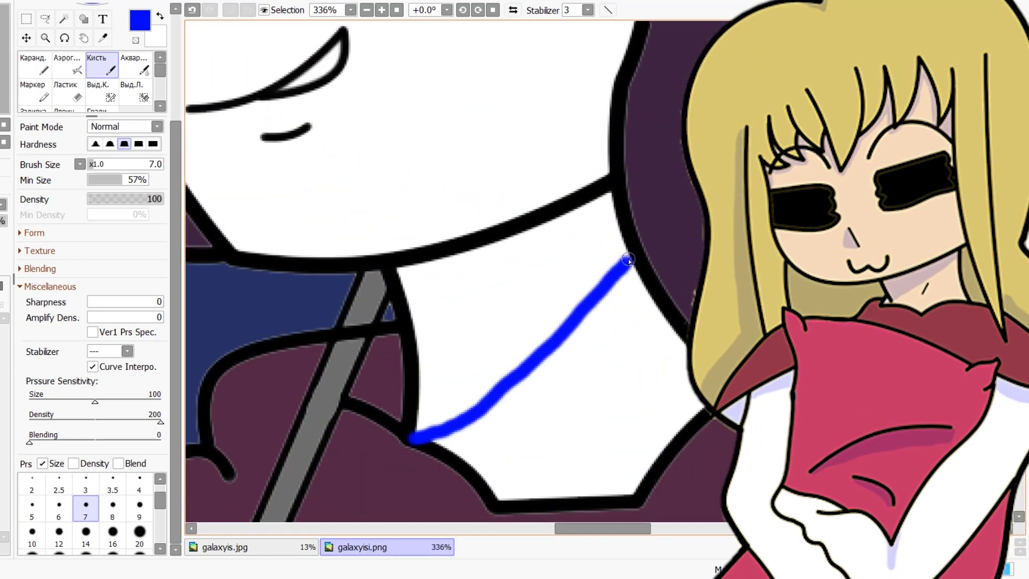
Fill the neck area between the chin and the diagonal boundary with solid blue at brush size 14
{"action": "scroll", "coordinate": [496, 314], "scroll_direction": "up", "scroll_amount": 2}
{"action": "scroll", "coordinate": [496, 314], "scroll_direction": "down", "scroll_amount": 1}
{"action": "left_click", "coordinate": [98, 539]}
{"action": "mouse_move", "coordinate": [337, 510]}
{"action": "left_mouse_down"}
{"action": "mouse_move", "coordinate": [356, 494]}
{"action": "mouse_move", "coordinate": [374, 411]}
{"action": "left_mouse_up"}
{"action": "left_click_drag", "start_coordinate": [365, 461], "coordinate": [339, 338]}
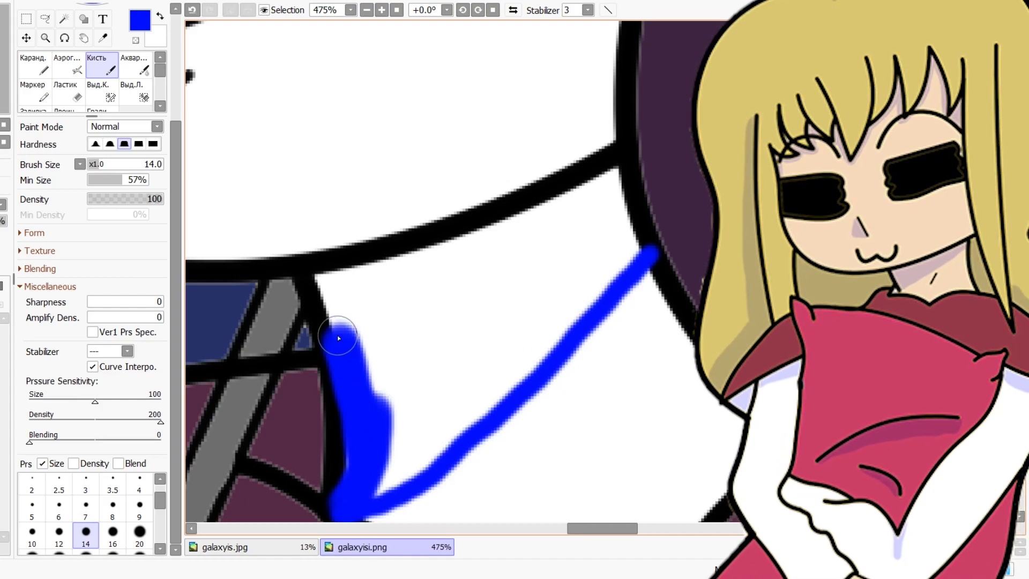
{"action": "mouse_move", "coordinate": [325, 290]}
{"action": "left_mouse_down"}
{"action": "mouse_move", "coordinate": [604, 179]}
{"action": "mouse_move", "coordinate": [620, 248]}
{"action": "mouse_move", "coordinate": [535, 371]}
{"action": "left_mouse_up"}
{"action": "mouse_move", "coordinate": [414, 474]}
{"action": "left_mouse_down"}
{"action": "mouse_move", "coordinate": [356, 294]}
{"action": "mouse_move", "coordinate": [540, 301]}
{"action": "mouse_move", "coordinate": [584, 257]}
{"action": "mouse_move", "coordinate": [397, 440]}
{"action": "mouse_move", "coordinate": [414, 461]}
{"action": "mouse_move", "coordinate": [456, 381]}
{"action": "mouse_move", "coordinate": [414, 349]}
{"action": "left_mouse_up"}
{"action": "scroll", "coordinate": [421, 346], "scroll_direction": "down", "scroll_amount": 5}
Paint blue shadow over the small hood section between the umbrella pole and the neck
{"action": "scroll", "coordinate": [317, 434], "scroll_direction": "up", "scroll_amount": 11}
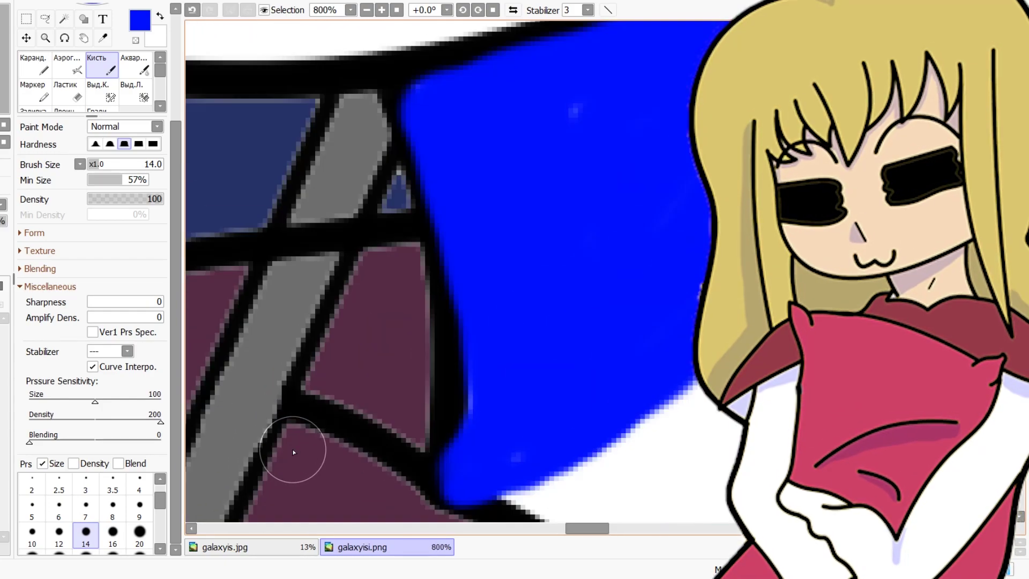
{"action": "mouse_move", "coordinate": [324, 398]}
{"action": "left_mouse_down"}
{"action": "mouse_move", "coordinate": [428, 397]}
{"action": "mouse_move", "coordinate": [424, 433]}
{"action": "mouse_move", "coordinate": [461, 209]}
{"action": "left_mouse_up"}
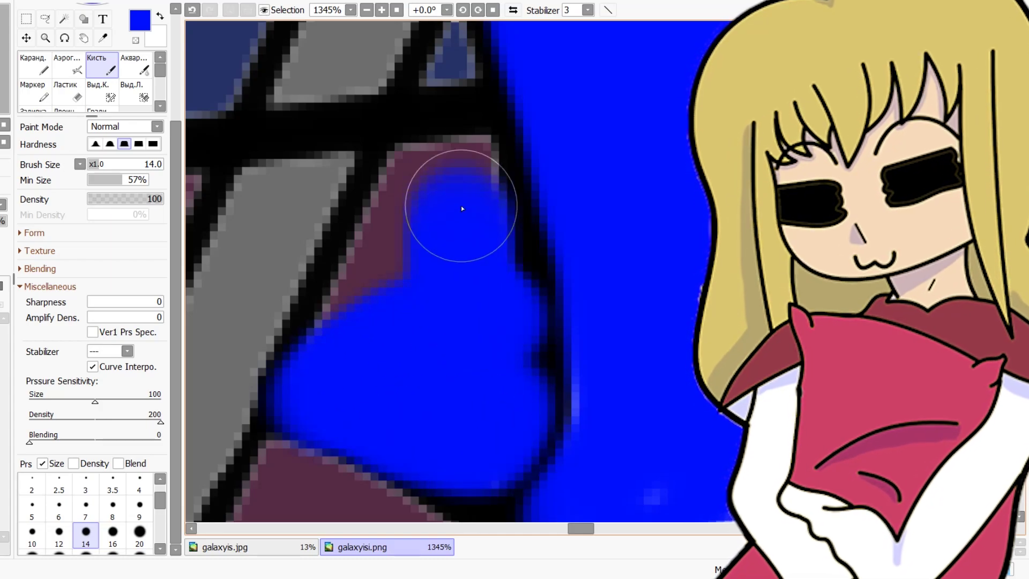
{"action": "scroll", "coordinate": [427, 267], "scroll_direction": "down", "scroll_amount": 3}
{"action": "scroll", "coordinate": [371, 237], "scroll_direction": "down", "scroll_amount": 6}
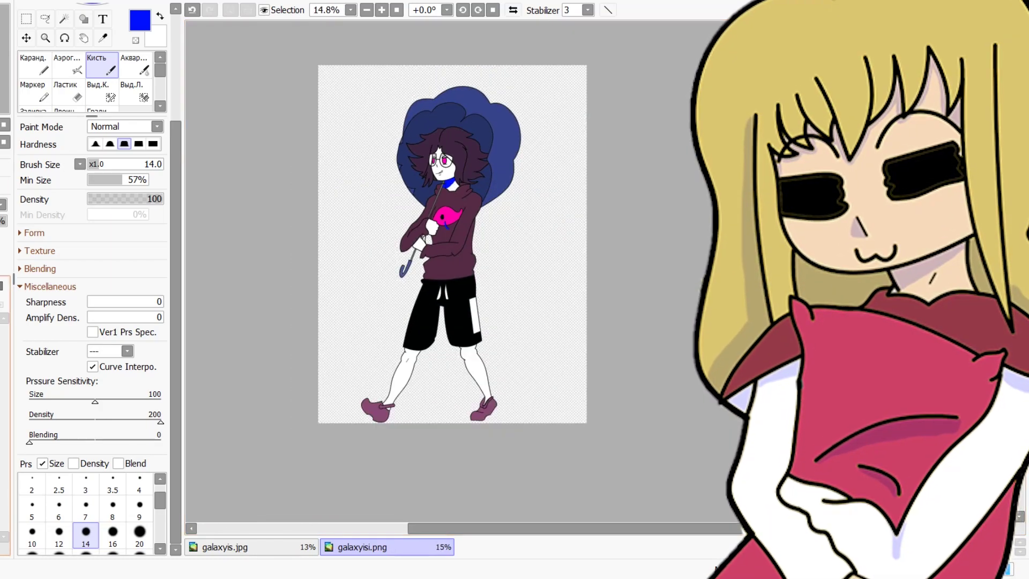
Select the silhouette of the character and umbrella, leaving out the transparent background
{"action": "scroll", "coordinate": [408, 217], "scroll_direction": "up", "scroll_amount": 3}
{"action": "scroll", "coordinate": [409, 217], "scroll_direction": "up", "scroll_amount": 7}
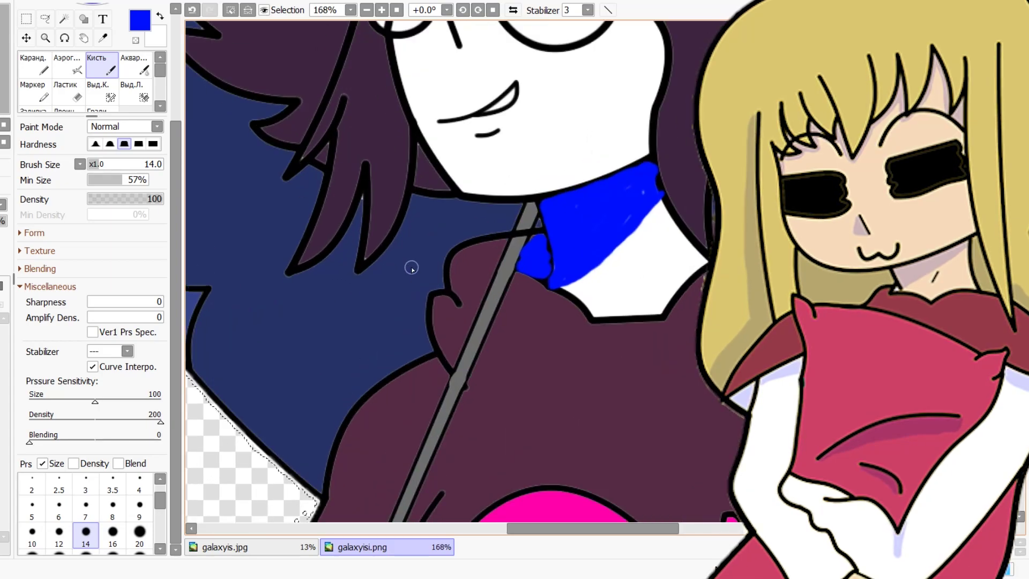
{"action": "mouse_move", "coordinate": [575, 42]}
{"action": "left_mouse_down"}
{"action": "mouse_move", "coordinate": [480, 340]}
{"action": "mouse_move", "coordinate": [606, 127]}
{"action": "mouse_move", "coordinate": [612, 161]}
{"action": "left_mouse_up"}
{"action": "scroll", "coordinate": [532, 188], "scroll_direction": "down", "scroll_amount": 14}
{"action": "scroll", "coordinate": [499, 179], "scroll_direction": "up", "scroll_amount": 5}
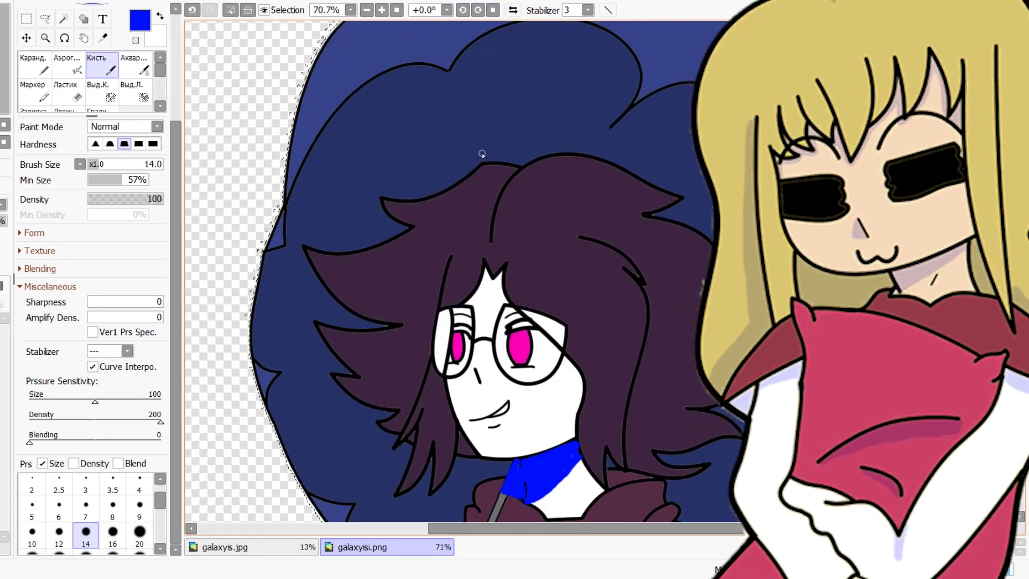
{"action": "scroll", "coordinate": [481, 153], "scroll_direction": "down", "scroll_amount": 3}
{"action": "scroll", "coordinate": [107, 539], "scroll_direction": "down", "scroll_amount": 5}
{"action": "left_click", "coordinate": [112, 533]}
{"action": "left_click_drag", "start_coordinate": [310, 219], "coordinate": [686, 140]}
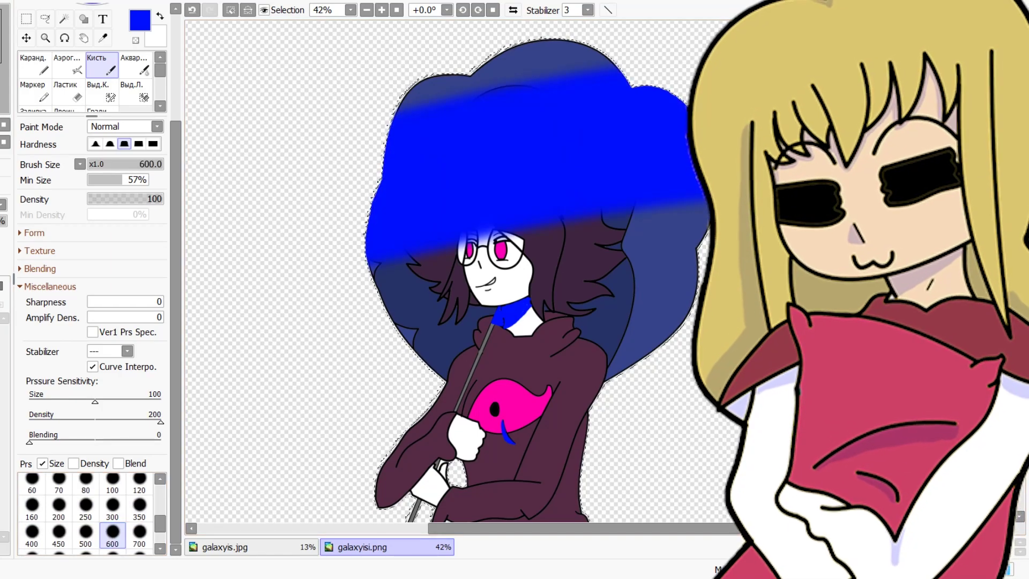
{"action": "key", "text": "ctrl+z"}
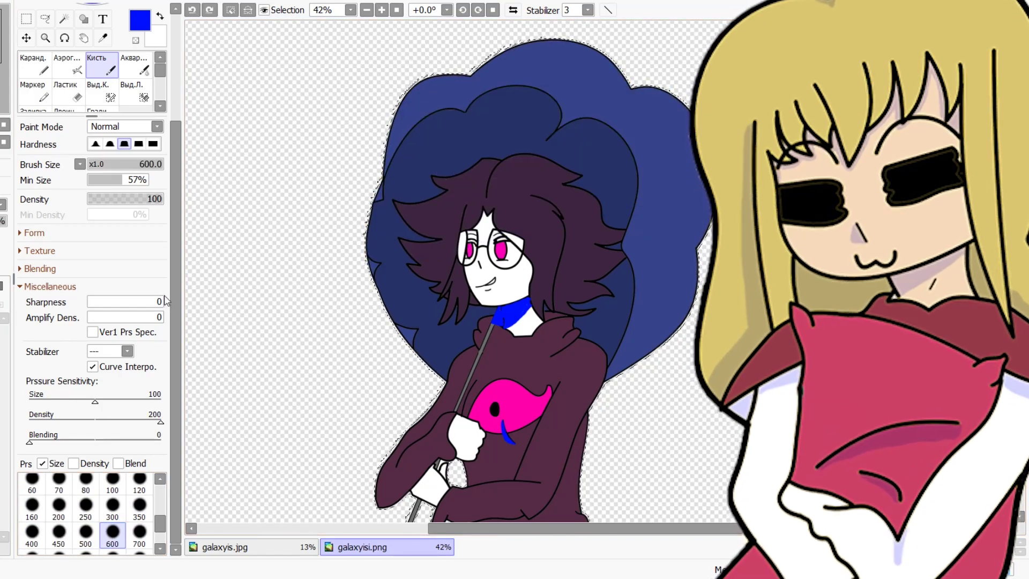
Paint a broad blue shadow band across the canopy and the hair above the glasses, using brush size 200
{"action": "left_click", "coordinate": [58, 506]}
{"action": "mouse_move", "coordinate": [384, 235]}
{"action": "left_mouse_down"}
{"action": "mouse_move", "coordinate": [510, 207]}
{"action": "mouse_move", "coordinate": [596, 219]}
{"action": "left_mouse_up"}
{"action": "scroll", "coordinate": [564, 201], "scroll_direction": "up", "scroll_amount": 5}
{"action": "scroll", "coordinate": [564, 202], "scroll_direction": "up", "scroll_amount": 1}
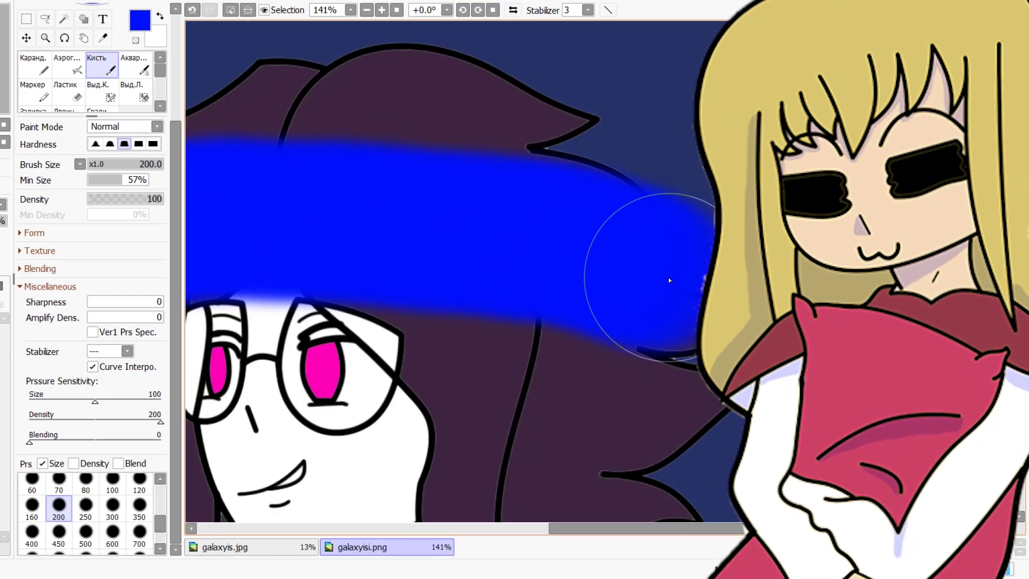
{"action": "scroll", "coordinate": [599, 265], "scroll_direction": "down", "scroll_amount": 8}
{"action": "scroll", "coordinate": [450, 234], "scroll_direction": "up", "scroll_amount": 6}
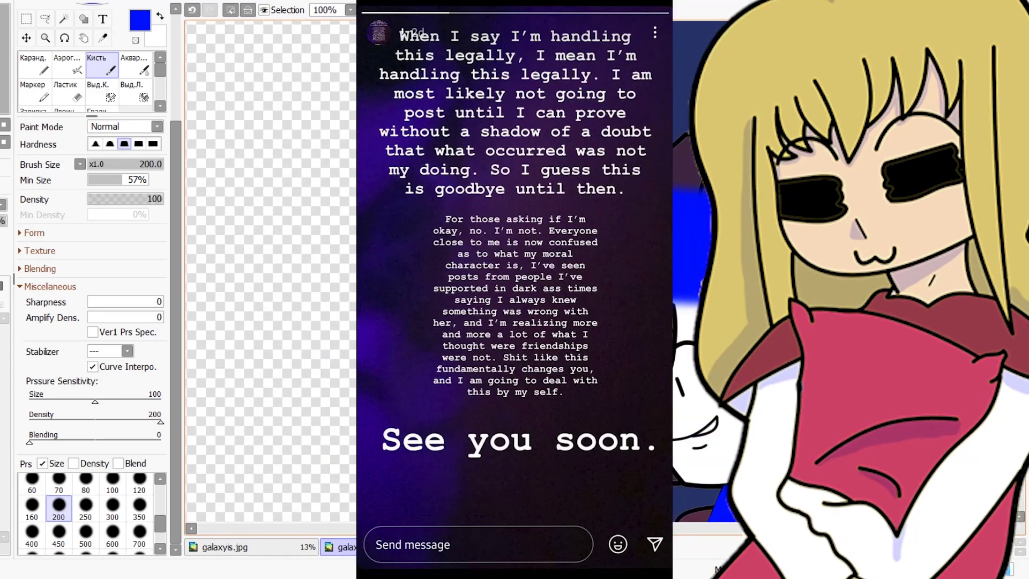
{"action": "scroll", "coordinate": [564, 201], "scroll_direction": "down", "scroll_amount": 1}
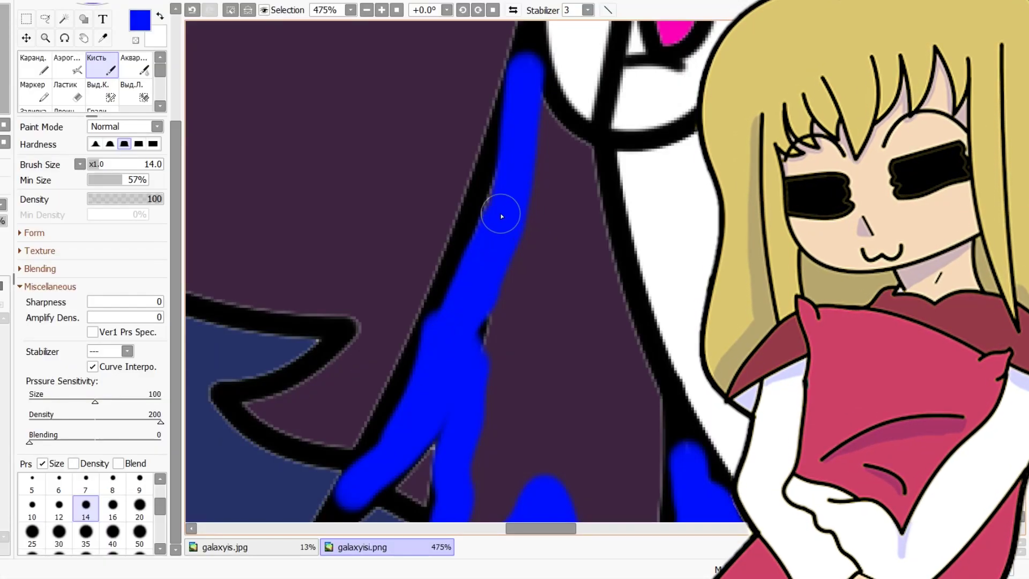
Widen the blue shadow along the hair strand hanging beside the glasses and cheek
{"action": "mouse_move", "coordinate": [502, 216]}
{"action": "left_mouse_down"}
{"action": "mouse_move", "coordinate": [530, 106]}
{"action": "mouse_move", "coordinate": [466, 503]}
{"action": "left_mouse_up"}
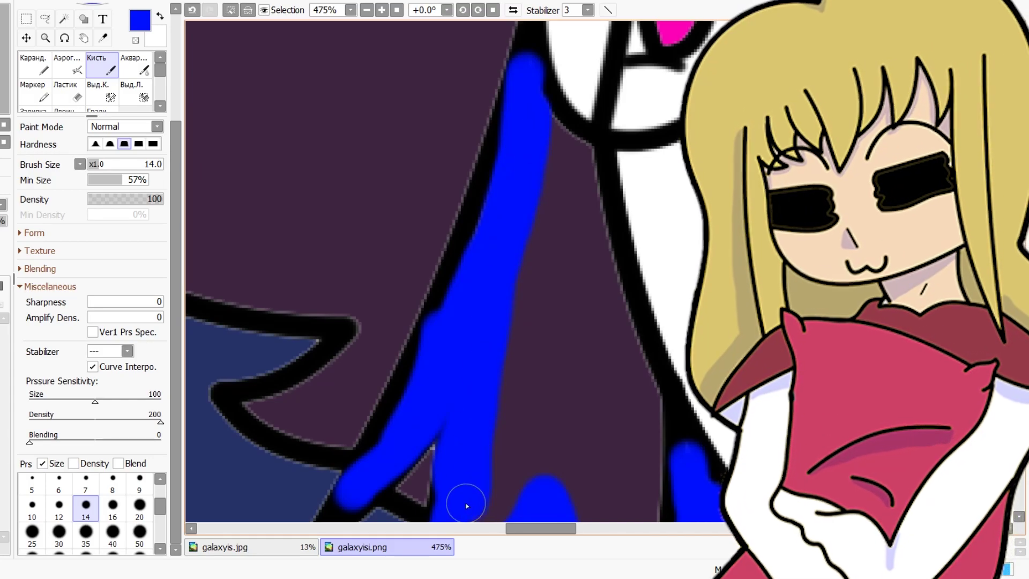
{"action": "scroll", "coordinate": [499, 354], "scroll_direction": "down", "scroll_amount": 10}
{"action": "scroll", "coordinate": [448, 259], "scroll_direction": "up", "scroll_amount": 5}
{"action": "scroll", "coordinate": [530, 381], "scroll_direction": "down", "scroll_amount": 5}
Paint blue shadow into the small pointed hair tip at the lower end of the side hair
{"action": "scroll", "coordinate": [535, 384], "scroll_direction": "up", "scroll_amount": 9}
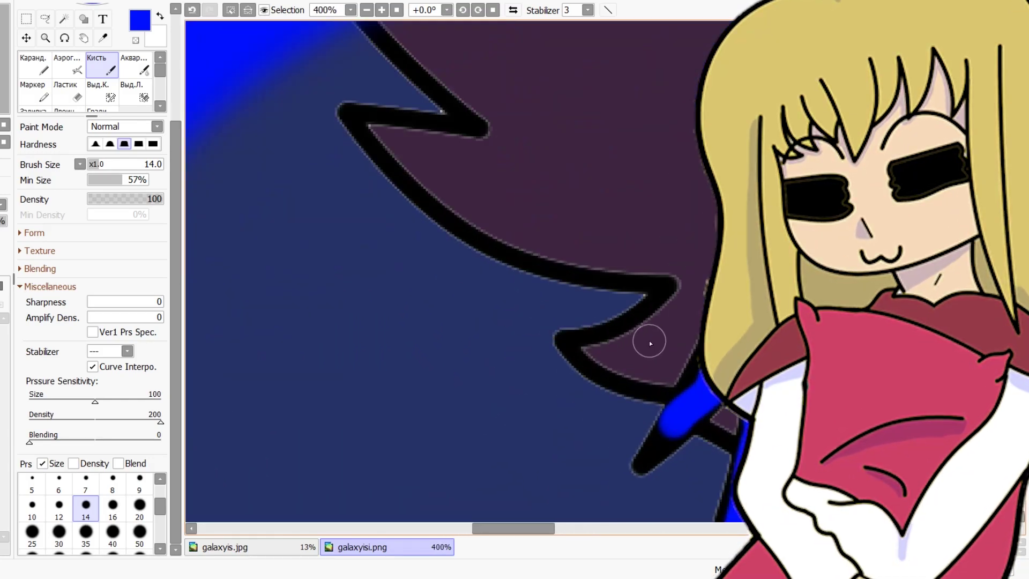
{"action": "scroll", "coordinate": [648, 340], "scroll_direction": "up", "scroll_amount": 2}
{"action": "mouse_move", "coordinate": [552, 369]}
{"action": "left_mouse_down"}
{"action": "mouse_move", "coordinate": [637, 397]}
{"action": "mouse_move", "coordinate": [665, 321]}
{"action": "left_mouse_up"}
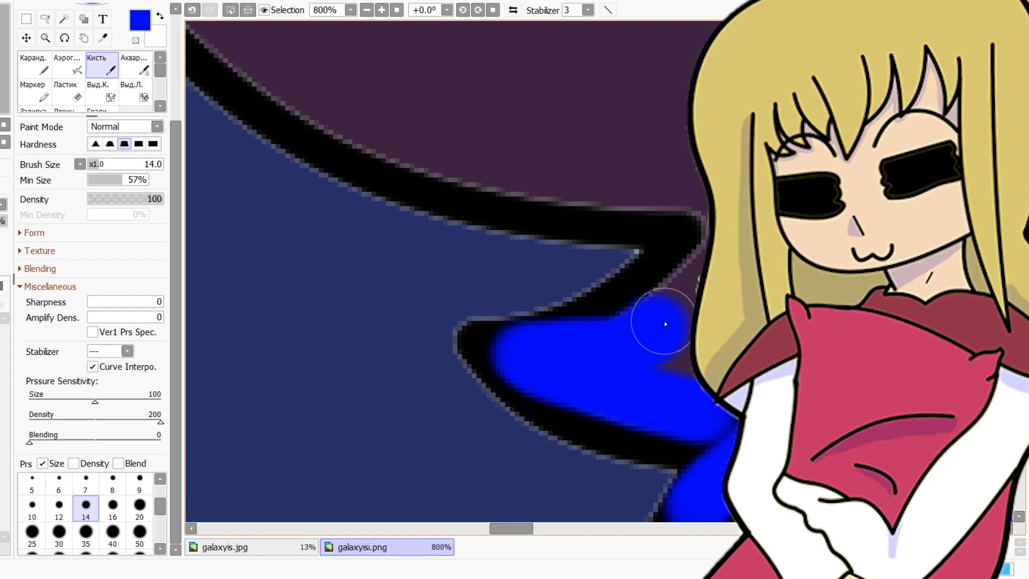
{"action": "scroll", "coordinate": [685, 366], "scroll_direction": "down", "scroll_amount": 5}
{"action": "scroll", "coordinate": [612, 175], "scroll_direction": "up", "scroll_amount": 4}
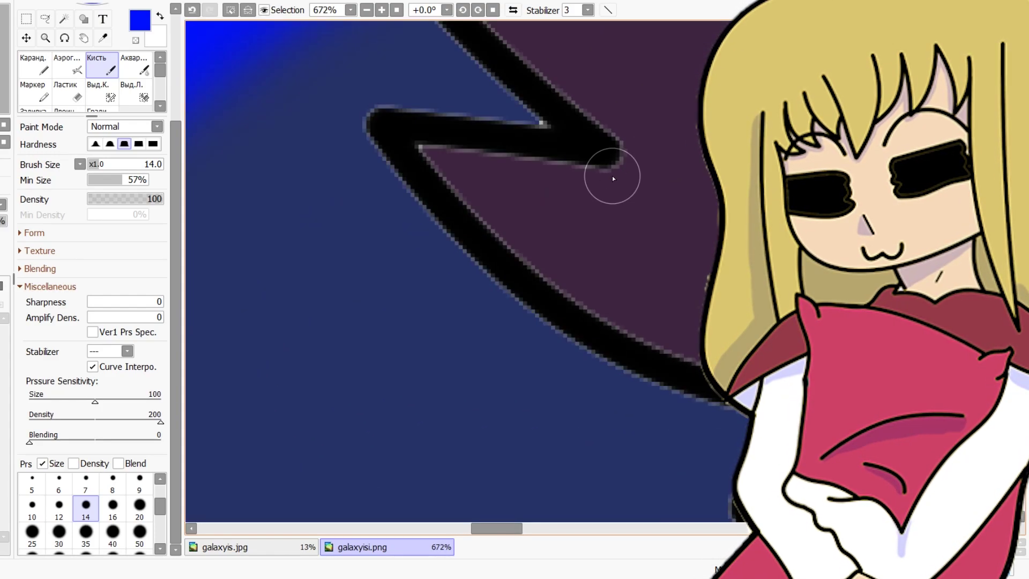
Paint blue shadow along the inner edges of the jagged hair spikes beside the canopy, using brush size 14
{"action": "mouse_move", "coordinate": [613, 175]}
{"action": "left_mouse_down"}
{"action": "mouse_move", "coordinate": [432, 161]}
{"action": "mouse_move", "coordinate": [540, 276]}
{"action": "mouse_move", "coordinate": [697, 357]}
{"action": "left_mouse_up"}
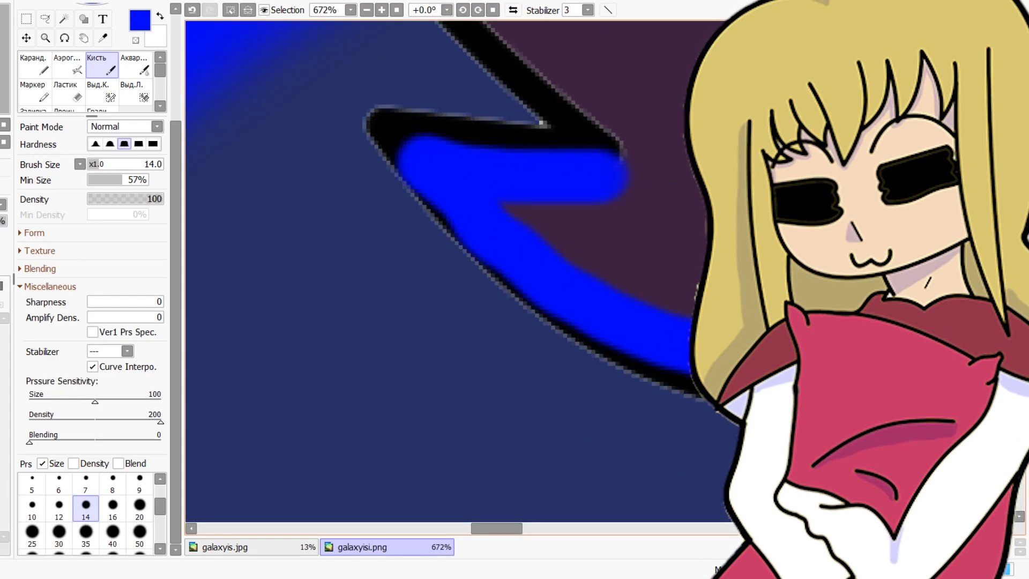
{"action": "scroll", "coordinate": [529, 214], "scroll_direction": "down", "scroll_amount": 4}
{"action": "scroll", "coordinate": [525, 256], "scroll_direction": "up", "scroll_amount": 4}
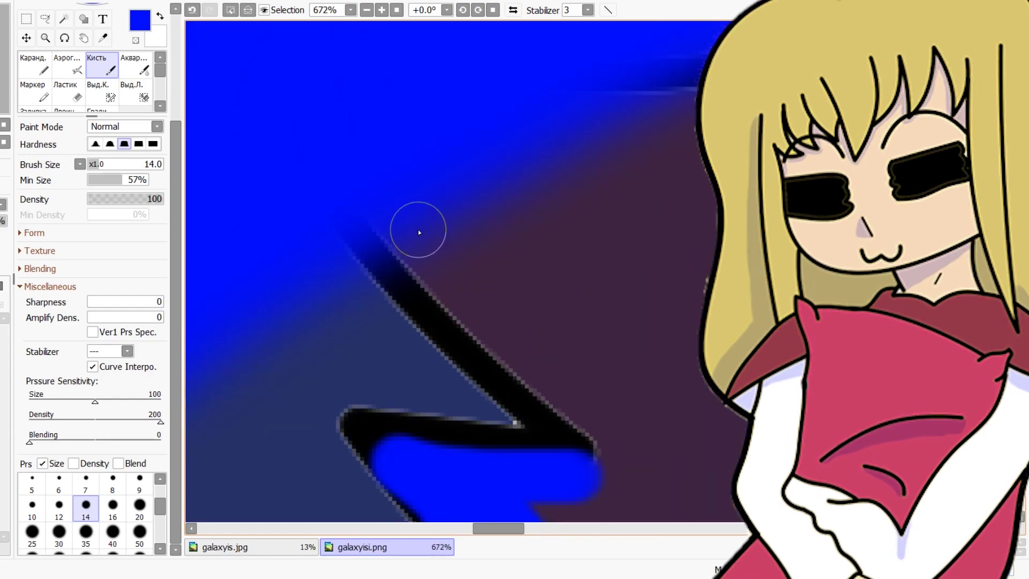
{"action": "mouse_move", "coordinate": [386, 211]}
{"action": "left_mouse_down"}
{"action": "mouse_move", "coordinate": [543, 381]}
{"action": "mouse_move", "coordinate": [611, 432]}
{"action": "left_mouse_up"}
{"action": "scroll", "coordinate": [322, 241], "scroll_direction": "down", "scroll_amount": 2}
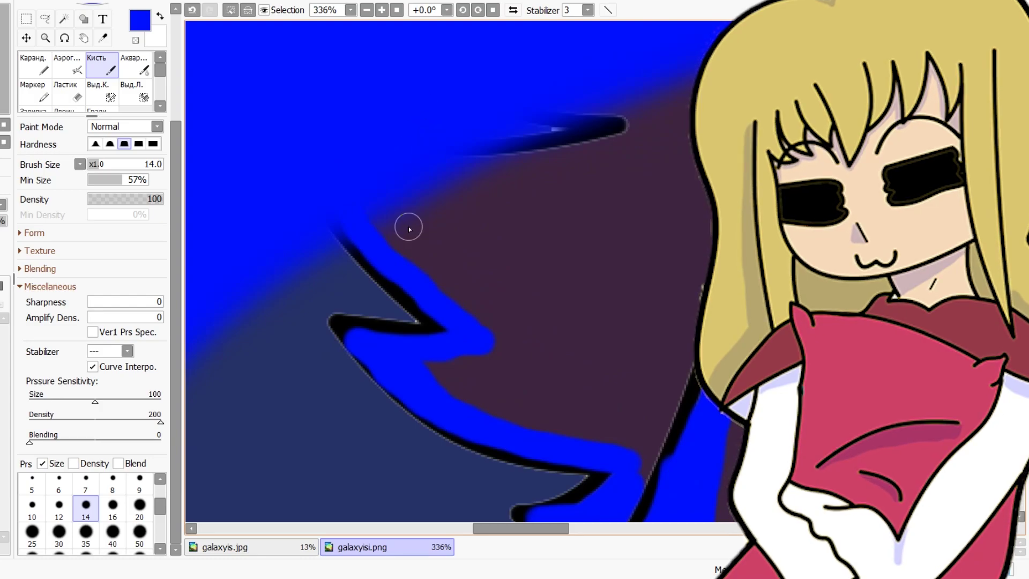
Paint a zigzag blue shadow over the hair ends between the neck and the long hair line
{"action": "scroll", "coordinate": [409, 228], "scroll_direction": "down", "scroll_amount": 4}
{"action": "scroll", "coordinate": [629, 232], "scroll_direction": "up", "scroll_amount": 4}
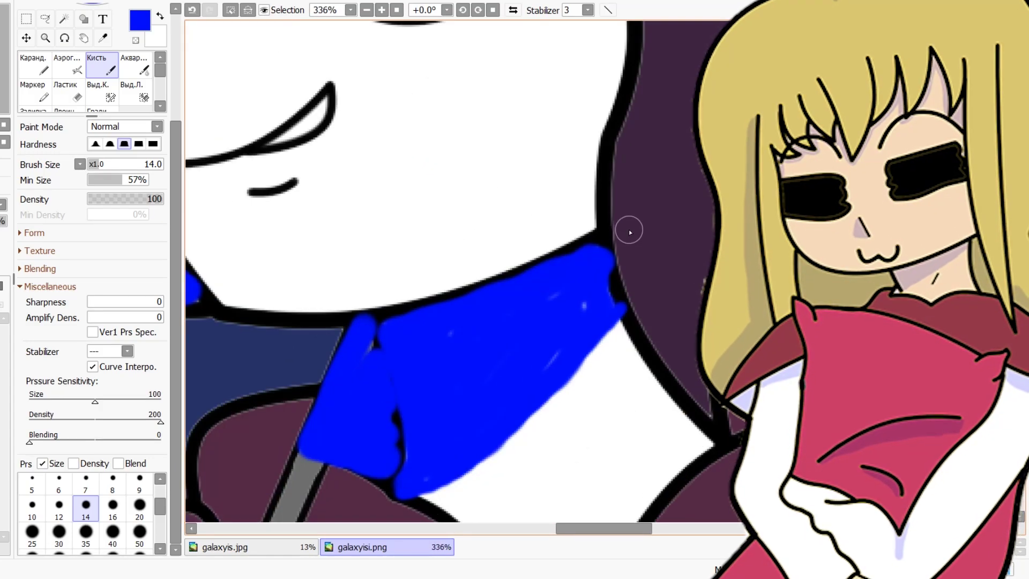
{"action": "mouse_move", "coordinate": [613, 217]}
{"action": "left_mouse_down"}
{"action": "mouse_move", "coordinate": [644, 310]}
{"action": "mouse_move", "coordinate": [693, 296]}
{"action": "mouse_move", "coordinate": [705, 225]}
{"action": "left_mouse_up"}
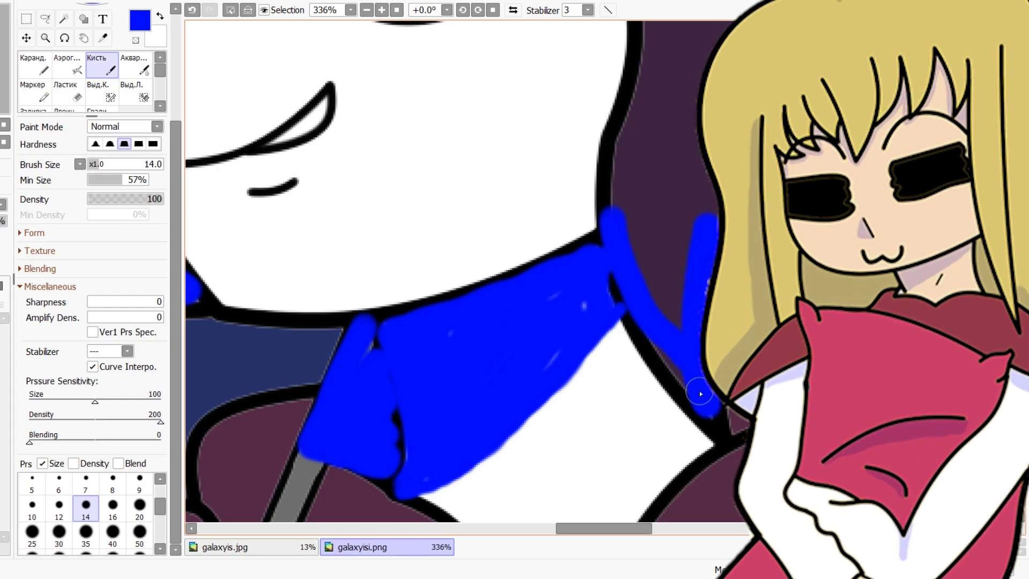
{"action": "scroll", "coordinate": [666, 341], "scroll_direction": "down", "scroll_amount": 2}
{"action": "scroll", "coordinate": [591, 363], "scroll_direction": "up", "scroll_amount": 3}
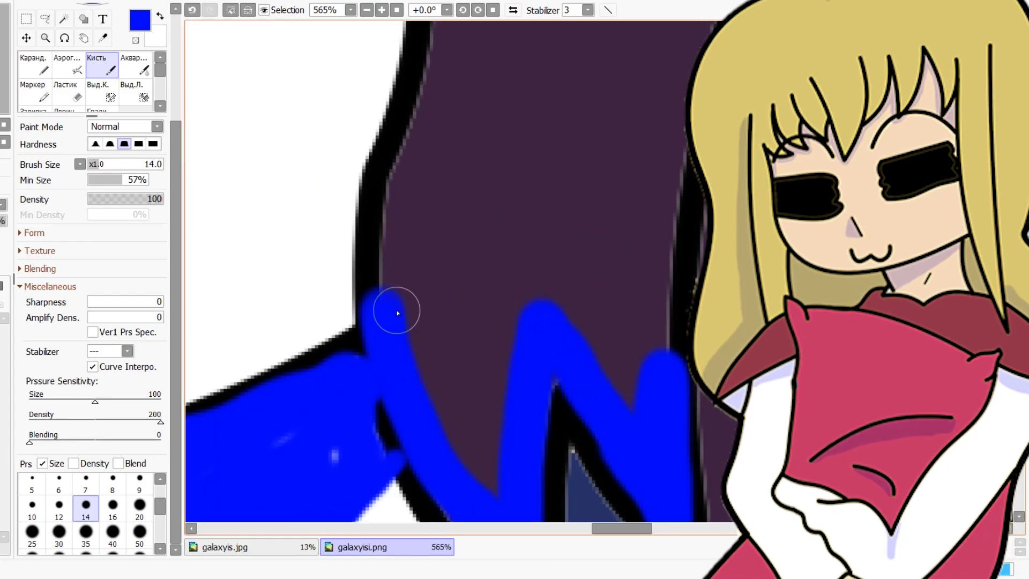
{"action": "scroll", "coordinate": [610, 320], "scroll_direction": "down", "scroll_amount": 4}
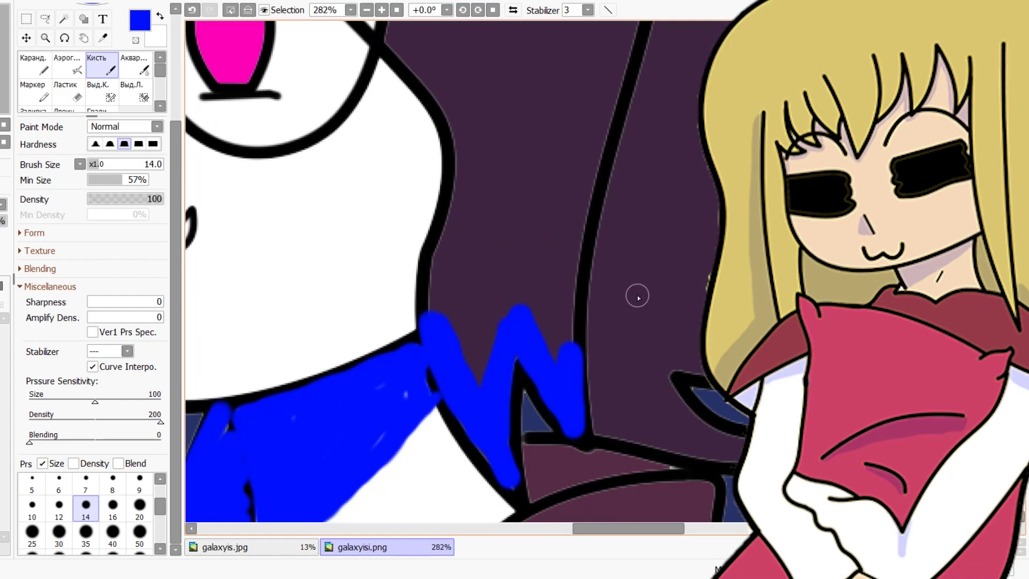
Sample the dark purple hair colour and line the edges of the white gap in the glasses' outer corner with brush size 7
{"action": "scroll", "coordinate": [586, 236], "scroll_direction": "up", "scroll_amount": 2}
{"action": "scroll", "coordinate": [581, 99], "scroll_direction": "down", "scroll_amount": 1}
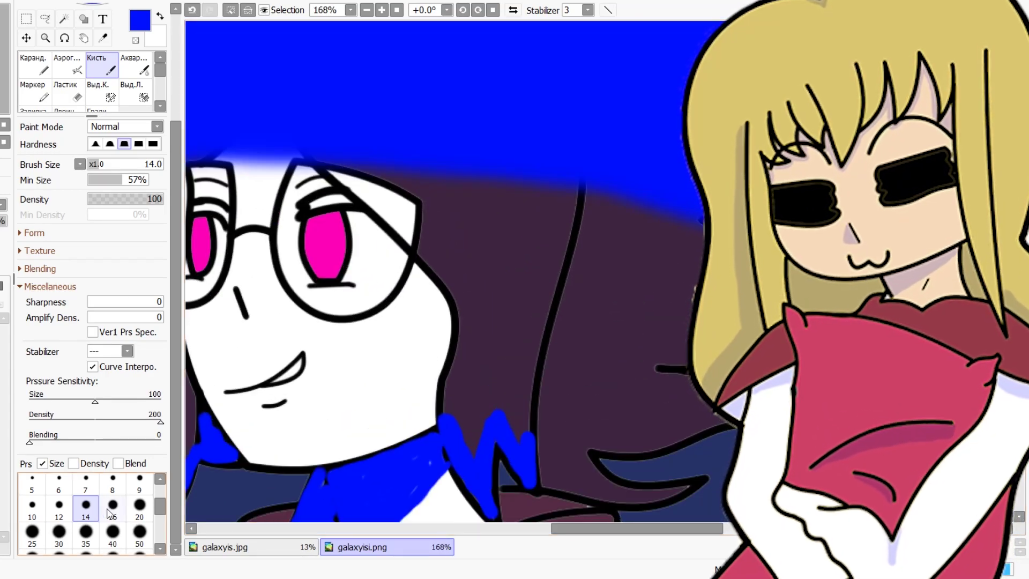
{"action": "left_click", "coordinate": [111, 510]}
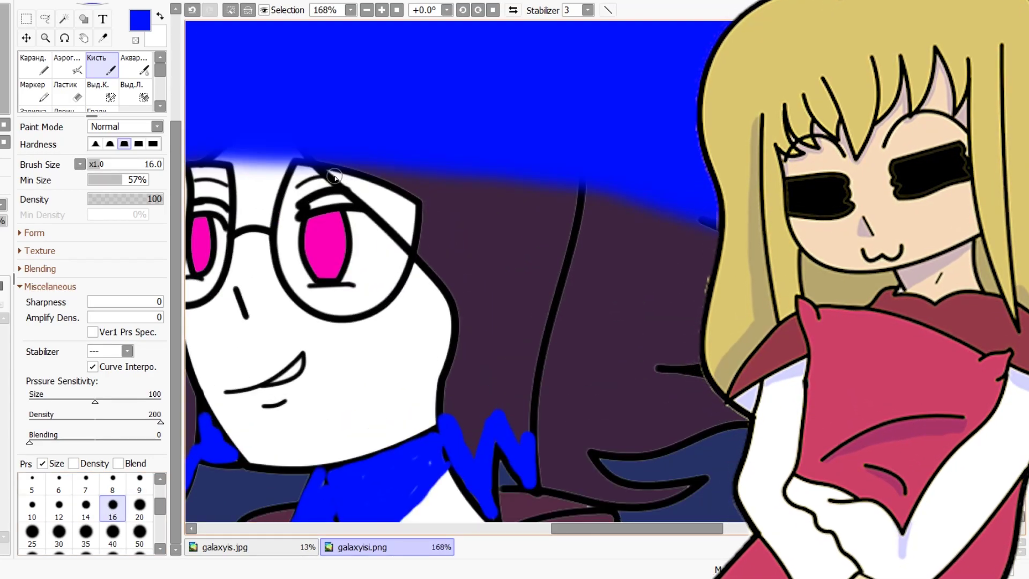
{"action": "right_click", "coordinate": [481, 266]}
{"action": "scroll", "coordinate": [321, 150], "scroll_direction": "up", "scroll_amount": 7}
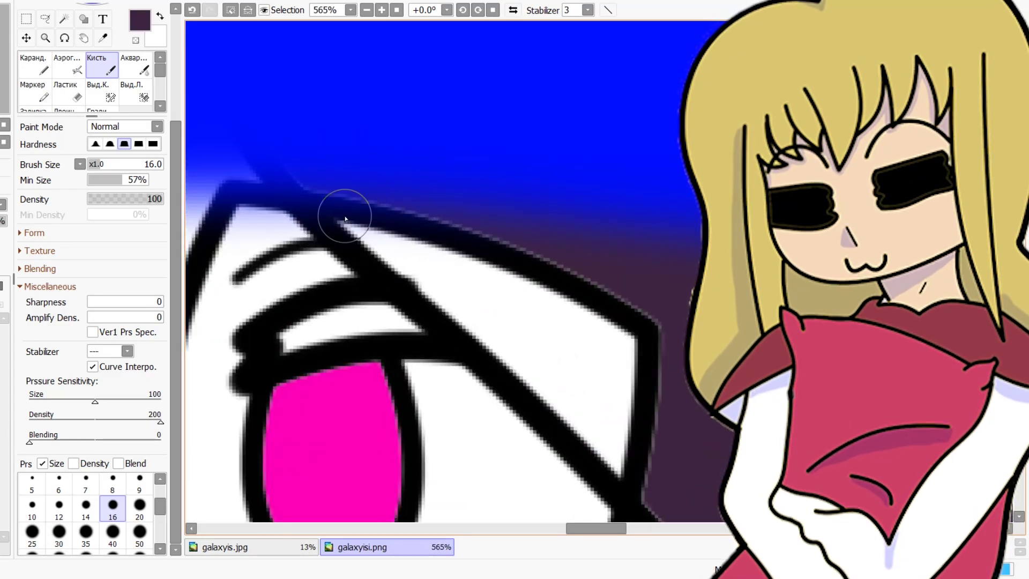
{"action": "left_click_drag", "start_coordinate": [346, 215], "coordinate": [531, 359]}
{"action": "key", "text": "ctrl+z"}
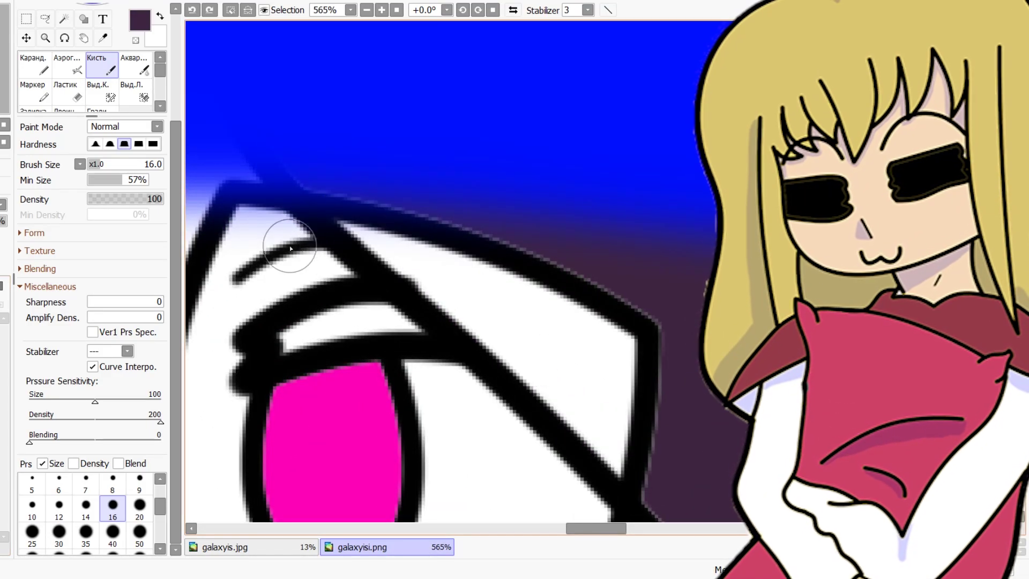
{"action": "scroll", "coordinate": [394, 263], "scroll_direction": "up", "scroll_amount": 3}
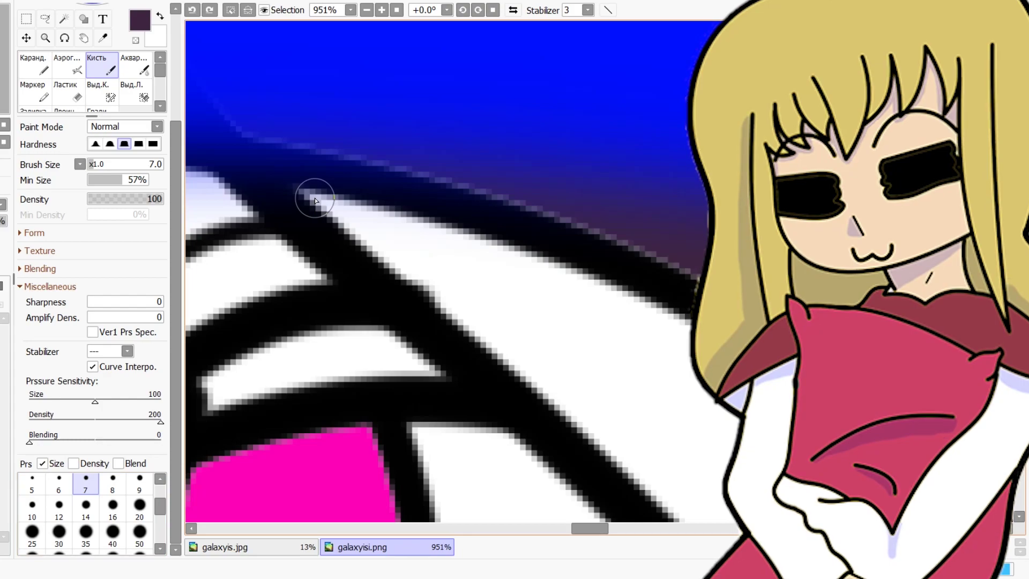
{"action": "left_click_drag", "start_coordinate": [315, 200], "coordinate": [414, 232]}
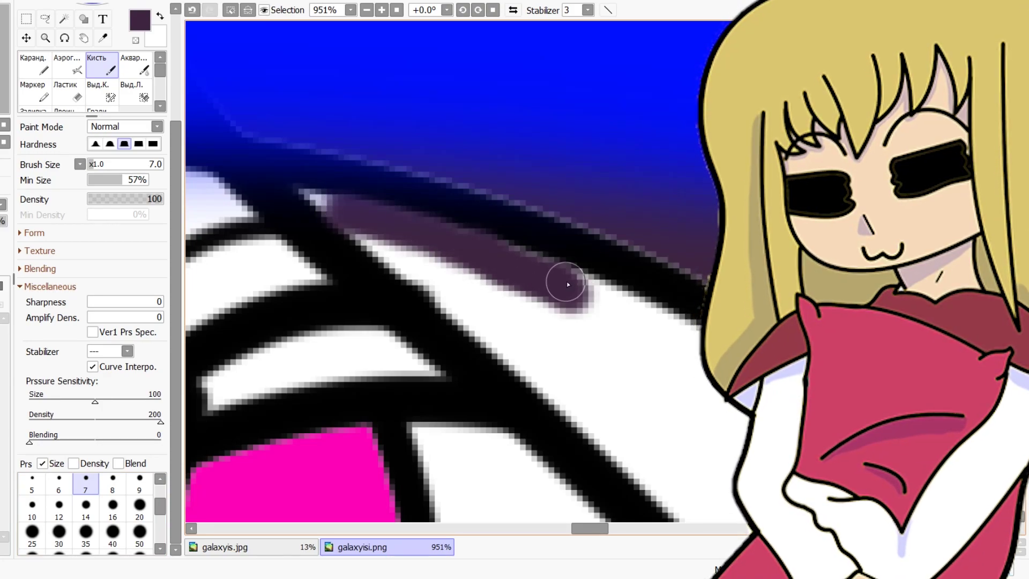
{"action": "mouse_move", "coordinate": [344, 220]}
{"action": "left_mouse_down"}
{"action": "mouse_move", "coordinate": [593, 413]}
{"action": "mouse_move", "coordinate": [545, 387]}
{"action": "left_mouse_up"}
{"action": "scroll", "coordinate": [490, 390], "scroll_direction": "down", "scroll_amount": 3}
{"action": "mouse_move", "coordinate": [563, 426]}
{"action": "left_mouse_down"}
{"action": "mouse_move", "coordinate": [552, 178]}
{"action": "mouse_move", "coordinate": [366, 121]}
{"action": "mouse_move", "coordinate": [530, 283]}
{"action": "left_mouse_up"}
{"action": "scroll", "coordinate": [367, 121], "scroll_direction": "up", "scroll_amount": 4}
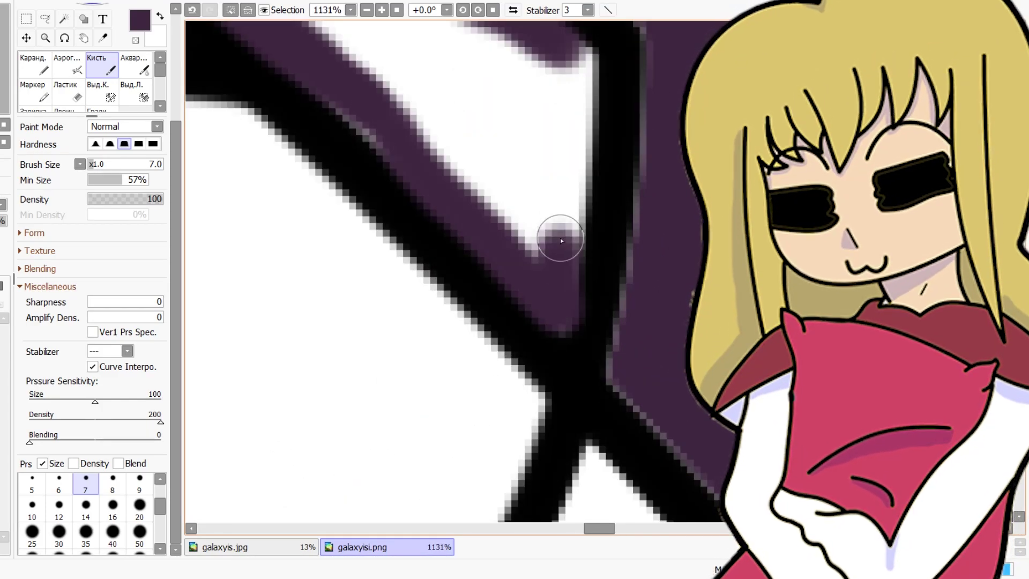
{"action": "mouse_move", "coordinate": [561, 240]}
{"action": "left_mouse_down"}
{"action": "mouse_move", "coordinate": [577, 85]}
{"action": "mouse_move", "coordinate": [549, 280]}
{"action": "left_mouse_up"}
Fill the remaining white interior of the glasses' outer corner with dark purple
{"action": "scroll", "coordinate": [429, 142], "scroll_direction": "down", "scroll_amount": 9}
{"action": "scroll", "coordinate": [365, 134], "scroll_direction": "up", "scroll_amount": 6}
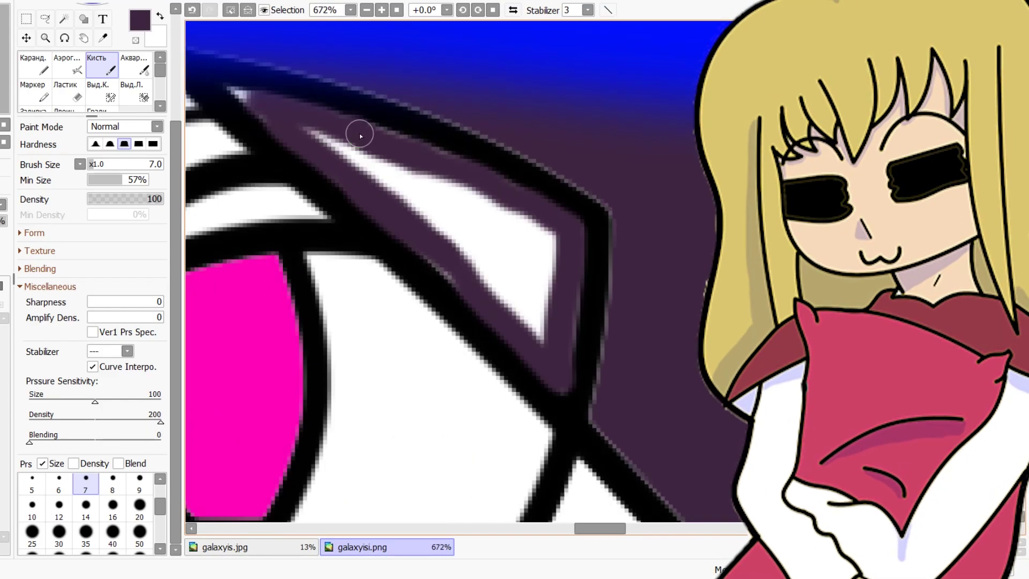
{"action": "left_click_drag", "start_coordinate": [417, 174], "coordinate": [557, 249]}
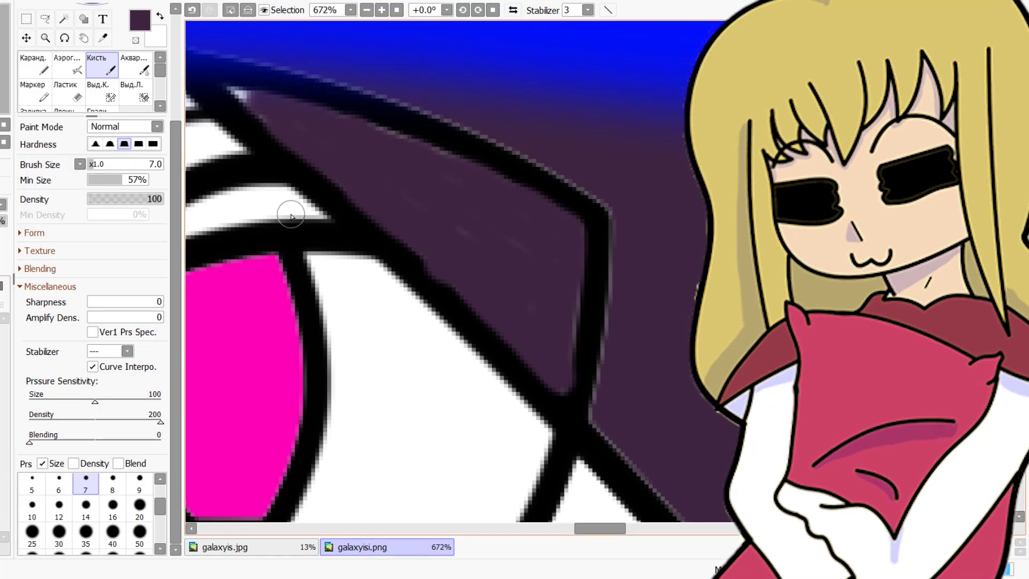
Resample the blue and paint a broad shadow down the long hair line and along the hair's lower edge with brush size 30
{"action": "scroll", "coordinate": [406, 241], "scroll_direction": "down", "scroll_amount": 9}
{"action": "right_click", "coordinate": [600, 155]}
{"action": "scroll", "coordinate": [601, 156], "scroll_direction": "down", "scroll_amount": 4}
{"action": "scroll", "coordinate": [635, 300], "scroll_direction": "up", "scroll_amount": 7}
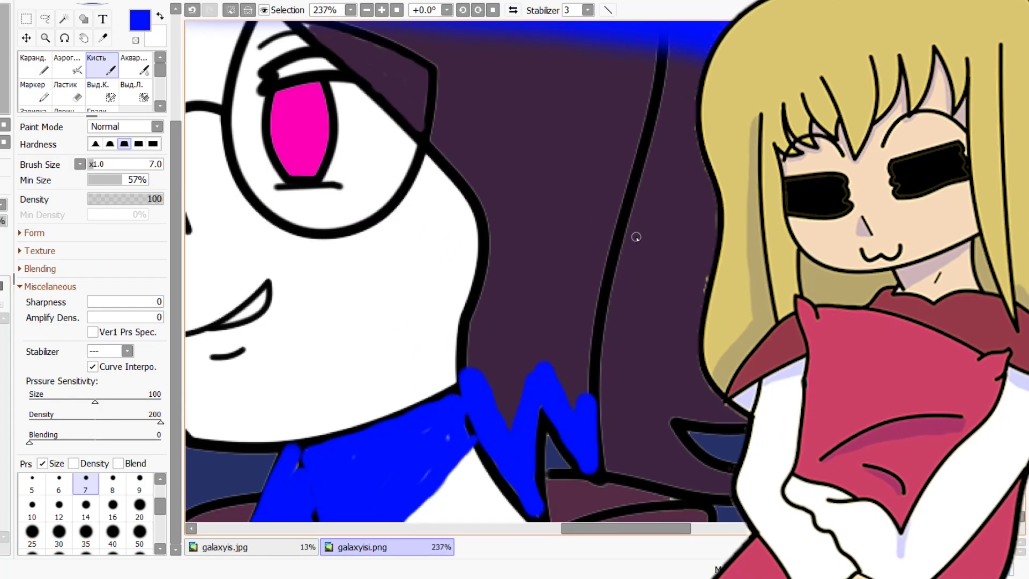
{"action": "left_click", "coordinate": [86, 506]}
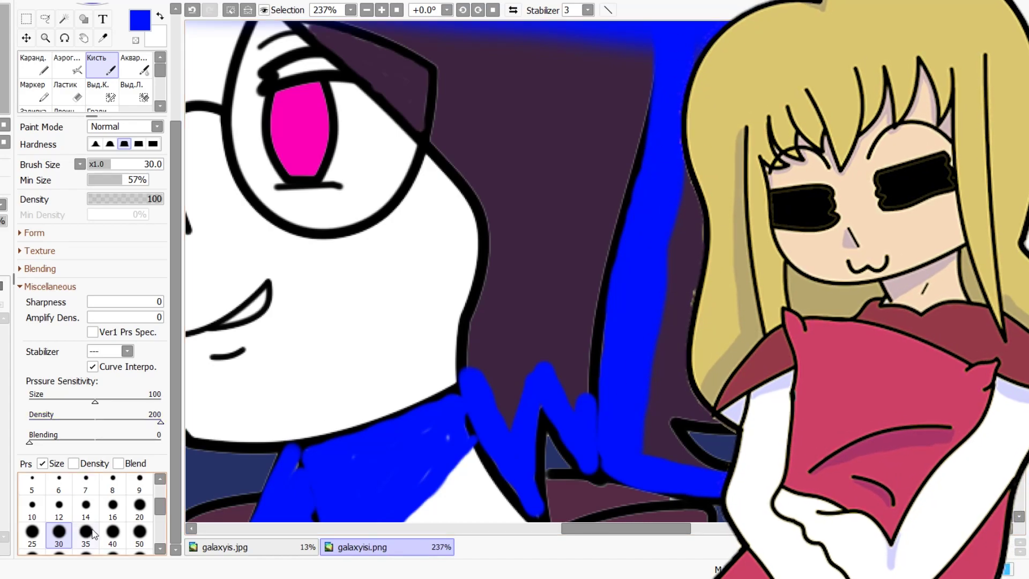
Paint blue shadow around the notch in the side hair's lower tips, using brush size 14
{"action": "key", "text": "bracketleft"}
{"action": "key", "text": "bracketleft"}
{"action": "key", "text": "bracketleft"}
{"action": "key", "text": "bracketleft"}
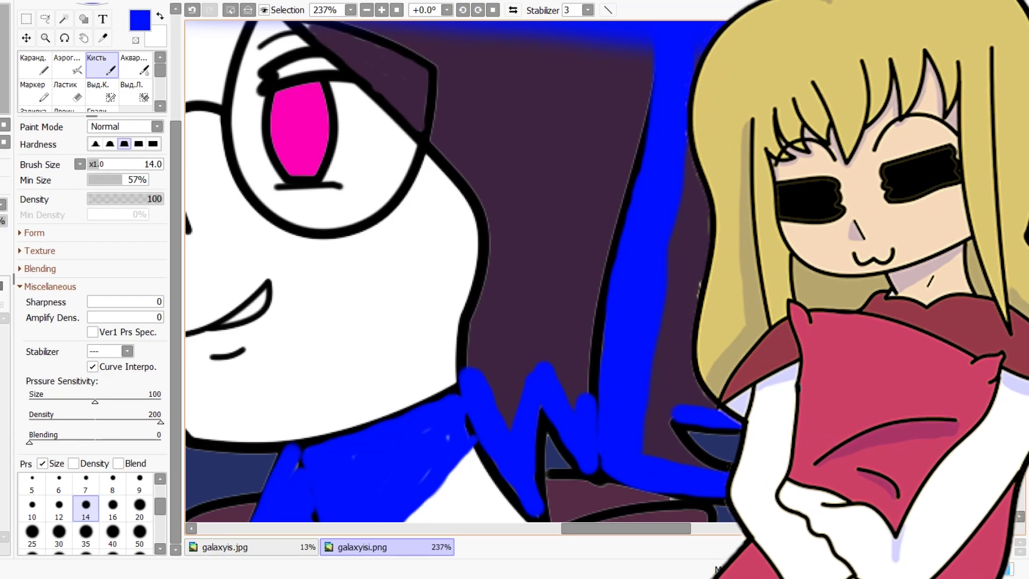
{"action": "scroll", "coordinate": [759, 293], "scroll_direction": "down", "scroll_amount": 2}
{"action": "scroll", "coordinate": [777, 419], "scroll_direction": "up", "scroll_amount": 6}
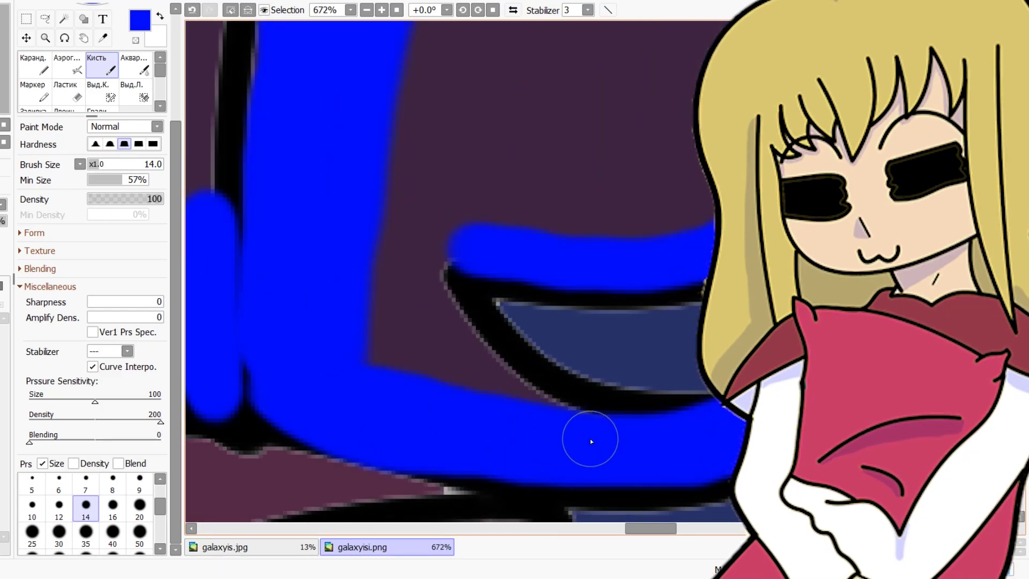
{"action": "left_click_drag", "start_coordinate": [590, 420], "coordinate": [419, 380]}
{"action": "scroll", "coordinate": [411, 365], "scroll_direction": "down", "scroll_amount": 3}
{"action": "scroll", "coordinate": [455, 359], "scroll_direction": "up", "scroll_amount": 4}
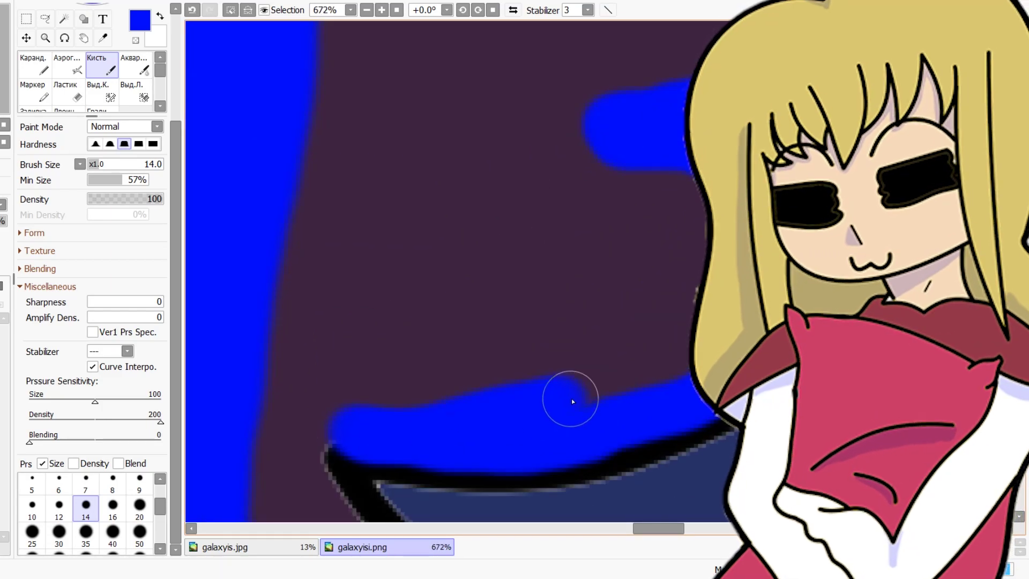
Paint blue shadow bands on the legs below the shorts with brush size 40, and on the shoe's instep with size 14
{"action": "scroll", "coordinate": [666, 159], "scroll_direction": "down", "scroll_amount": 20}
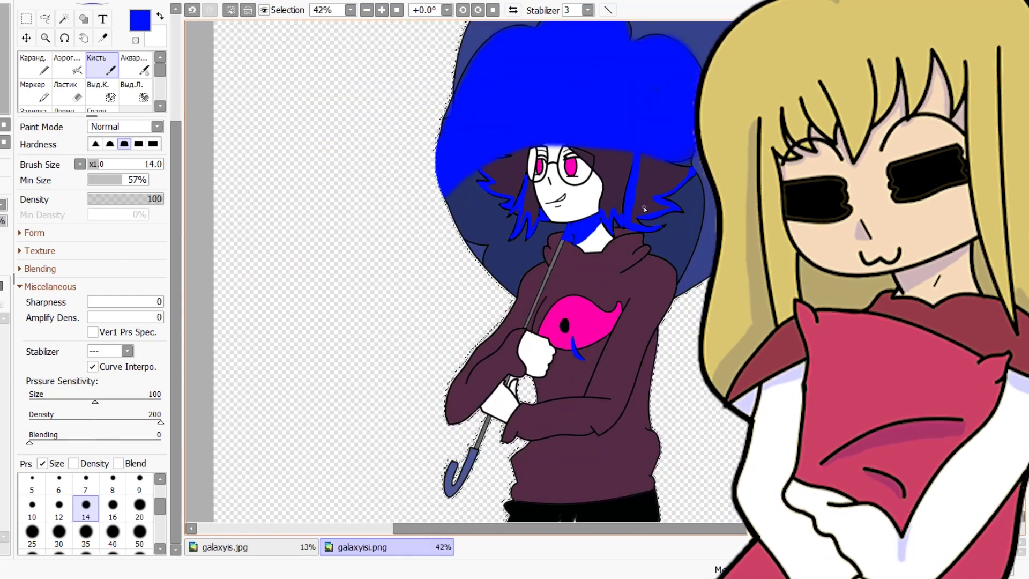
{"action": "scroll", "coordinate": [616, 392], "scroll_direction": "down", "scroll_amount": 1}
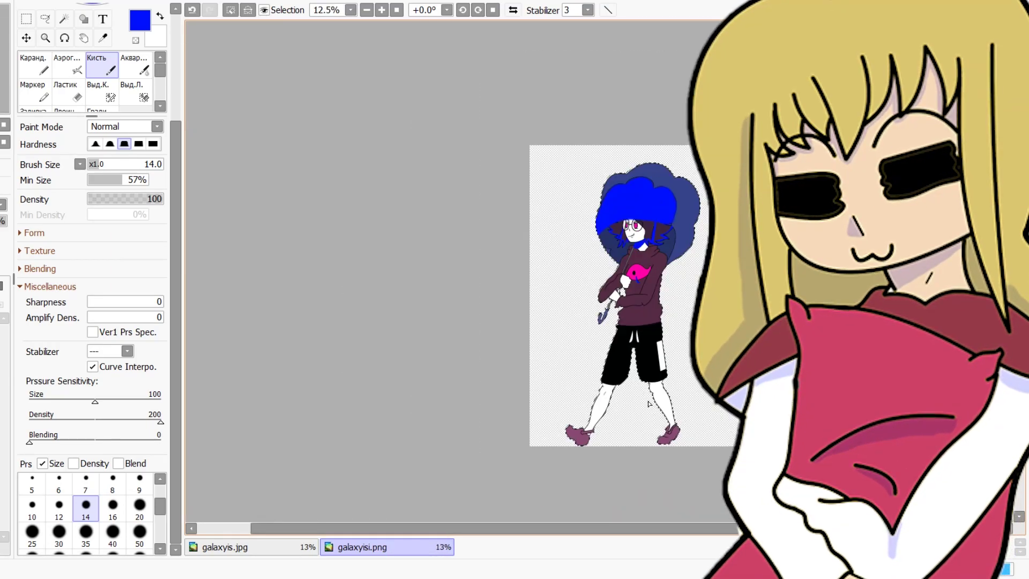
{"action": "scroll", "coordinate": [615, 393], "scroll_direction": "up", "scroll_amount": 6}
{"action": "left_click", "coordinate": [112, 532]}
{"action": "scroll", "coordinate": [609, 356], "scroll_direction": "up", "scroll_amount": 4}
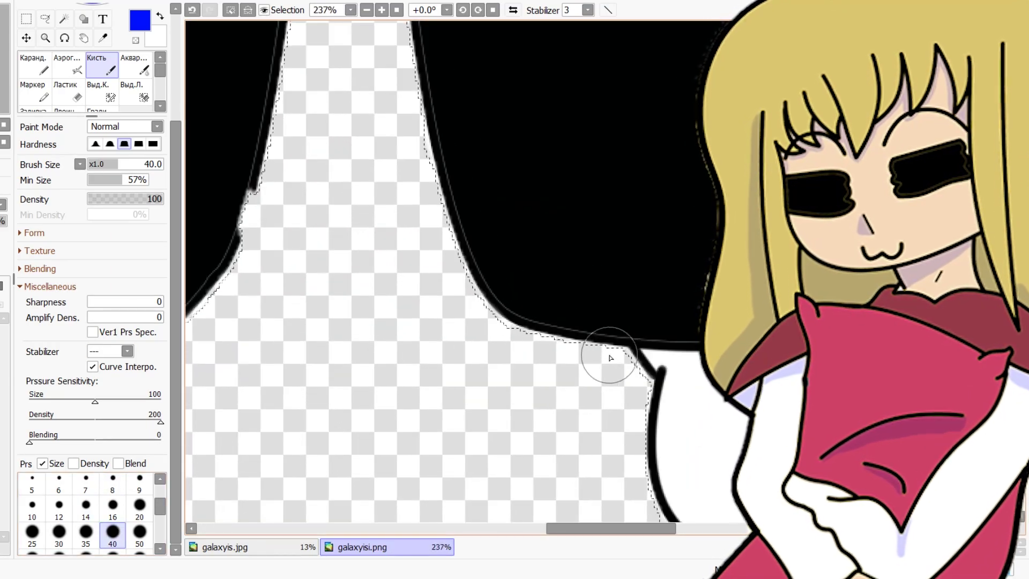
{"action": "mouse_move", "coordinate": [606, 338]}
{"action": "left_mouse_down"}
{"action": "mouse_move", "coordinate": [660, 354]}
{"action": "mouse_move", "coordinate": [664, 450]}
{"action": "left_mouse_up"}
{"action": "scroll", "coordinate": [665, 450], "scroll_direction": "down", "scroll_amount": 1}
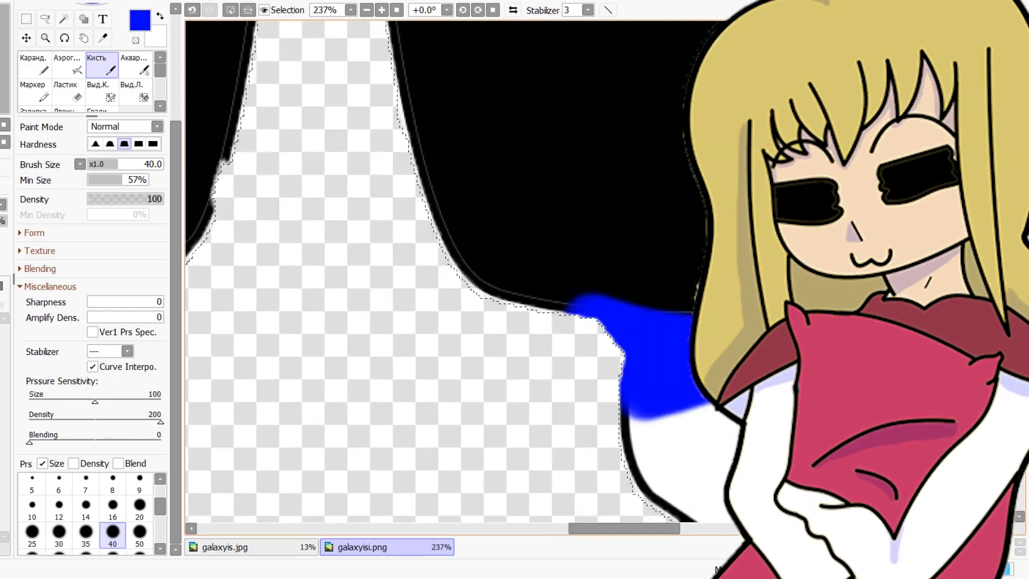
{"action": "left_click_drag", "start_coordinate": [643, 375], "coordinate": [528, 402]}
{"action": "left_click_drag", "start_coordinate": [528, 402], "coordinate": [536, 472]}
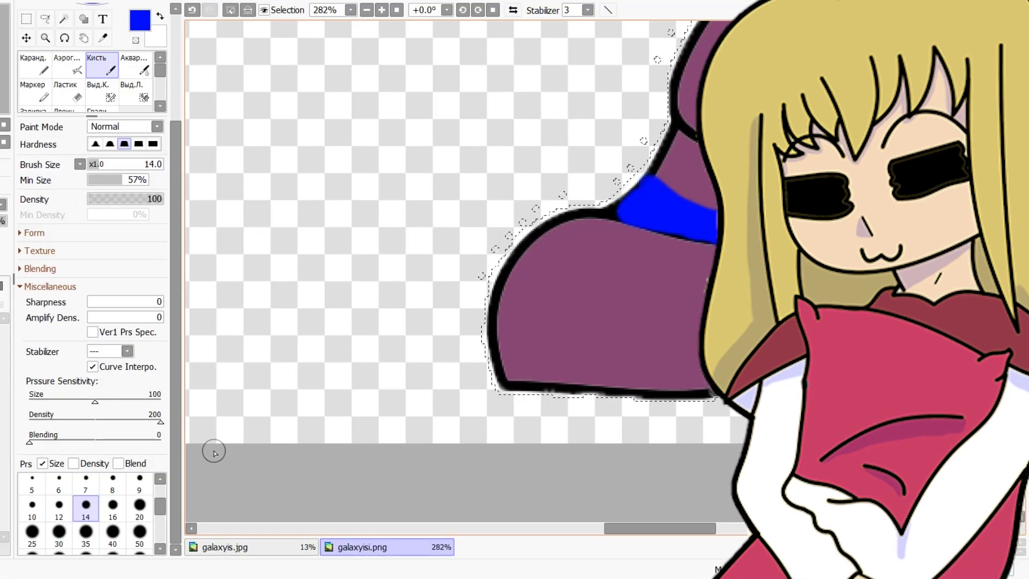
Paint blue shadow along the soles of both shoes, using brush size 40
{"action": "key", "text": "bracketright"}
{"action": "key", "text": "bracketright"}
{"action": "key", "text": "bracketright"}
{"action": "key", "text": "bracketright"}
{"action": "key", "text": "bracketright"}
{"action": "key", "text": "bracketright"}
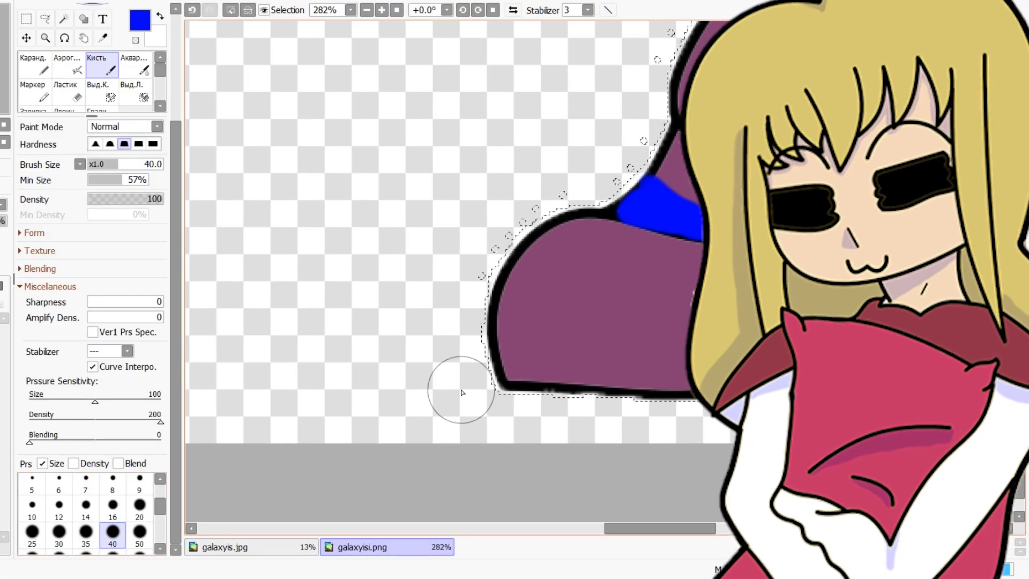
{"action": "mouse_move", "coordinate": [485, 354]}
{"action": "left_mouse_down"}
{"action": "mouse_move", "coordinate": [686, 353]}
{"action": "mouse_move", "coordinate": [586, 474]}
{"action": "left_mouse_up"}
{"action": "scroll", "coordinate": [595, 386], "scroll_direction": "down", "scroll_amount": 2}
{"action": "scroll", "coordinate": [718, 287], "scroll_direction": "up", "scroll_amount": 2}
{"action": "scroll", "coordinate": [707, 300], "scroll_direction": "down", "scroll_amount": 6}
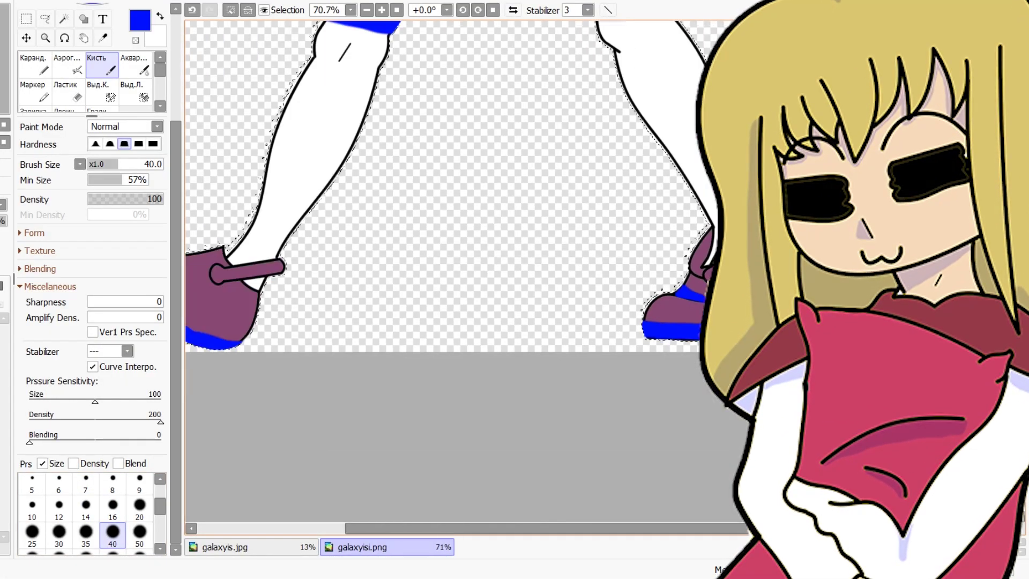
{"action": "scroll", "coordinate": [687, 275], "scroll_direction": "up", "scroll_amount": 1}
Paint a small blue wedge-shaped shadow over the knee mark of one leg, using brush size 8
{"action": "key", "text": "bracketleft"}
{"action": "key", "text": "bracketleft"}
{"action": "key", "text": "bracketleft"}
{"action": "key", "text": "bracketleft"}
{"action": "key", "text": "bracketleft"}
{"action": "key", "text": "bracketleft"}
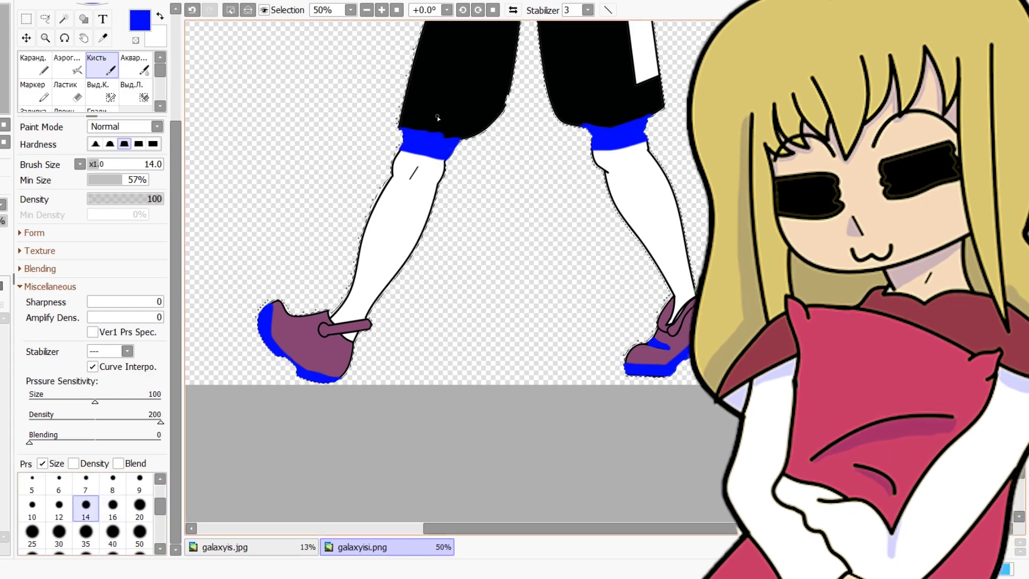
{"action": "scroll", "coordinate": [413, 160], "scroll_direction": "up", "scroll_amount": 7}
{"action": "scroll", "coordinate": [328, 342], "scroll_direction": "up", "scroll_amount": 3}
{"action": "key", "text": "bracketleft"}
{"action": "key", "text": "bracketleft"}
{"action": "key", "text": "bracketleft"}
{"action": "key", "text": "bracketleft"}
{"action": "mouse_move", "coordinate": [348, 354]}
{"action": "left_mouse_down"}
{"action": "mouse_move", "coordinate": [395, 339]}
{"action": "mouse_move", "coordinate": [491, 221]}
{"action": "mouse_move", "coordinate": [435, 227]}
{"action": "mouse_move", "coordinate": [458, 244]}
{"action": "left_mouse_up"}
{"action": "scroll", "coordinate": [458, 244], "scroll_direction": "down", "scroll_amount": 8}
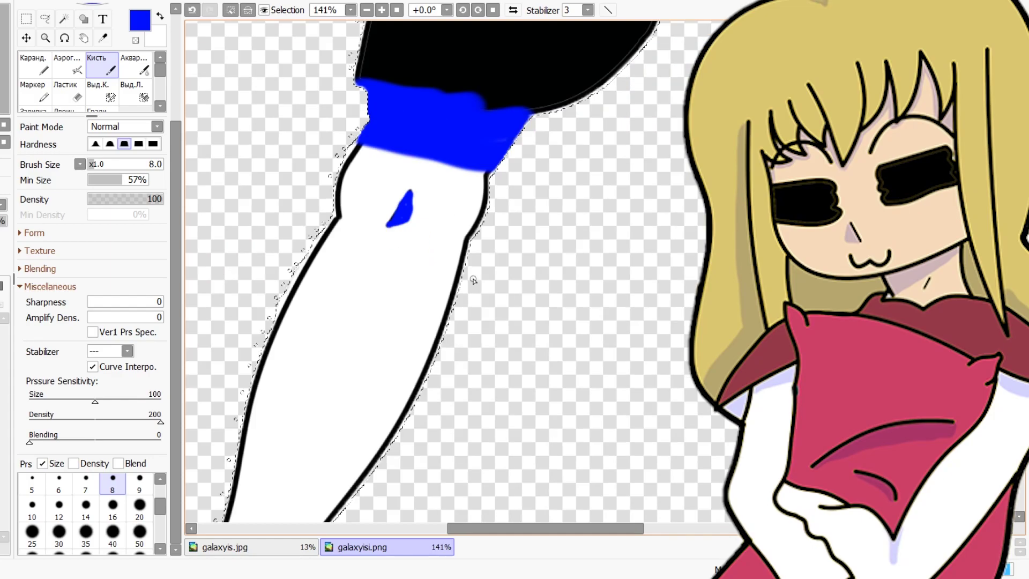
Paint a small blue shadow in the knee notch of the other leg's outline
{"action": "scroll", "coordinate": [636, 407], "scroll_direction": "up", "scroll_amount": 6}
{"action": "scroll", "coordinate": [669, 294], "scroll_direction": "up", "scroll_amount": 2}
{"action": "left_click_drag", "start_coordinate": [671, 380], "coordinate": [669, 294]}
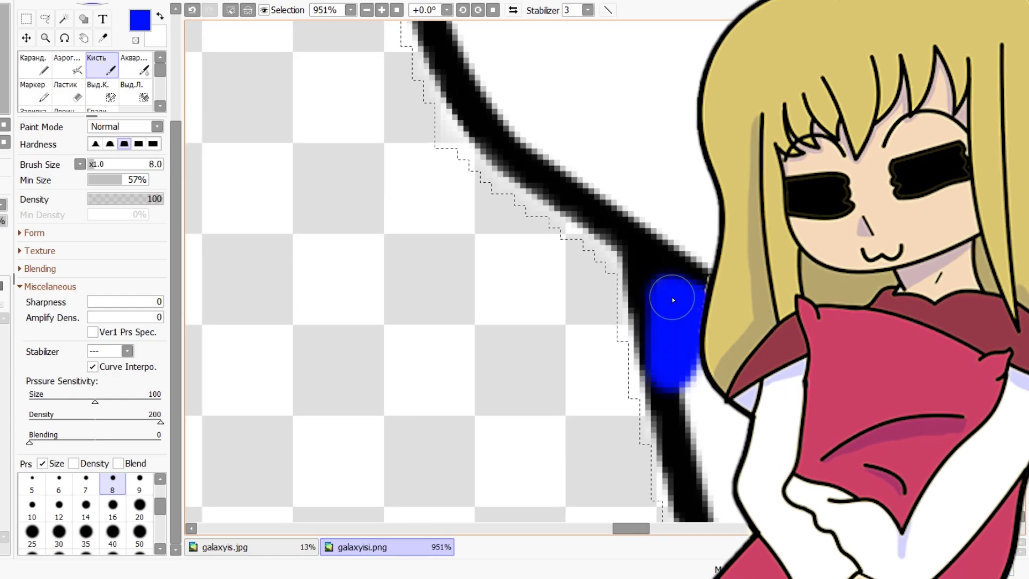
{"action": "scroll", "coordinate": [568, 244], "scroll_direction": "down", "scroll_amount": 7}
Fill the hoodie's torso side behind the bent arm with blue shadow using brush size 80, refining the inner corner with size 16
{"action": "scroll", "coordinate": [568, 244], "scroll_direction": "down", "scroll_amount": 5}
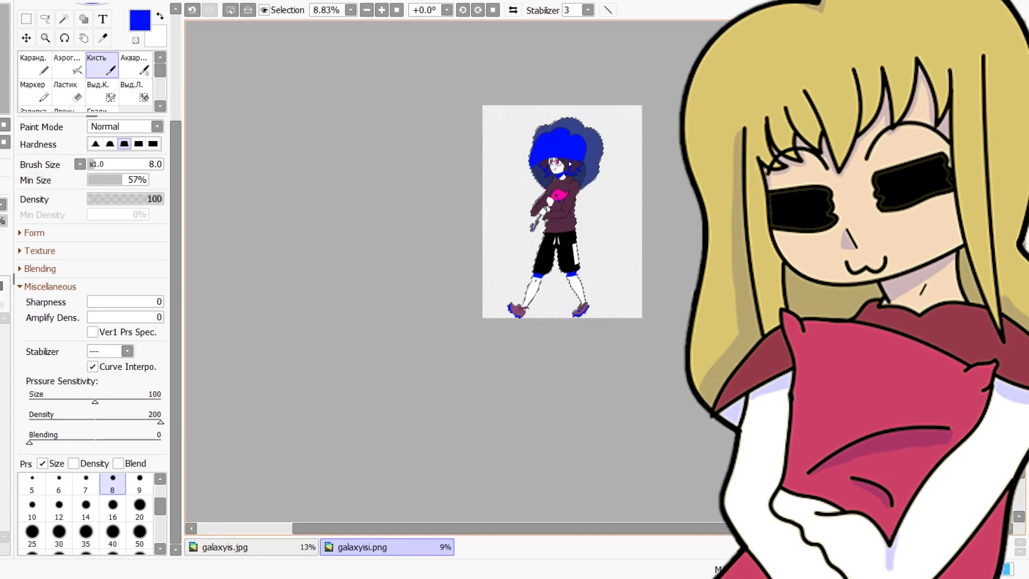
{"action": "scroll", "coordinate": [575, 229], "scroll_direction": "up", "scroll_amount": 4}
{"action": "scroll", "coordinate": [574, 229], "scroll_direction": "up", "scroll_amount": 4}
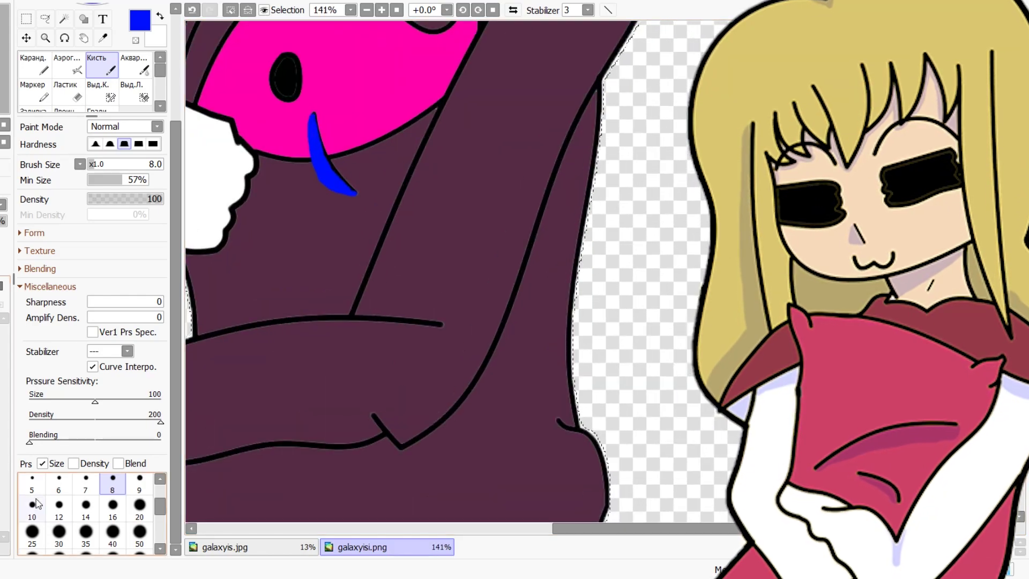
{"action": "scroll", "coordinate": [82, 547], "scroll_direction": "down", "scroll_amount": 1}
{"action": "left_click", "coordinate": [86, 533]}
{"action": "left_click_drag", "start_coordinate": [611, 99], "coordinate": [599, 156]}
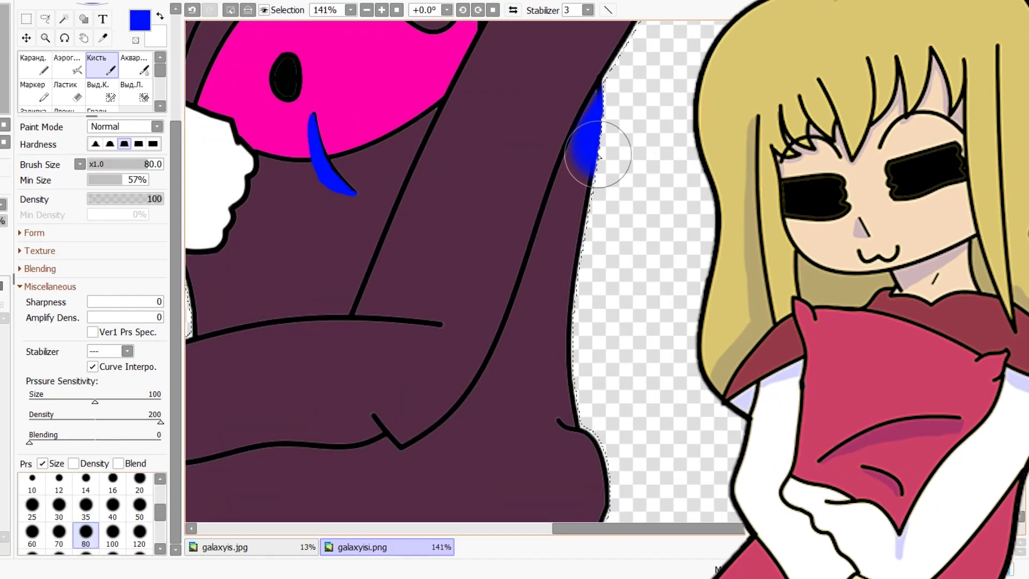
{"action": "mouse_move", "coordinate": [529, 350]}
{"action": "left_mouse_down"}
{"action": "mouse_move", "coordinate": [510, 402]}
{"action": "mouse_move", "coordinate": [586, 390]}
{"action": "mouse_move", "coordinate": [461, 426]}
{"action": "left_mouse_up"}
{"action": "left_click", "coordinate": [112, 478]}
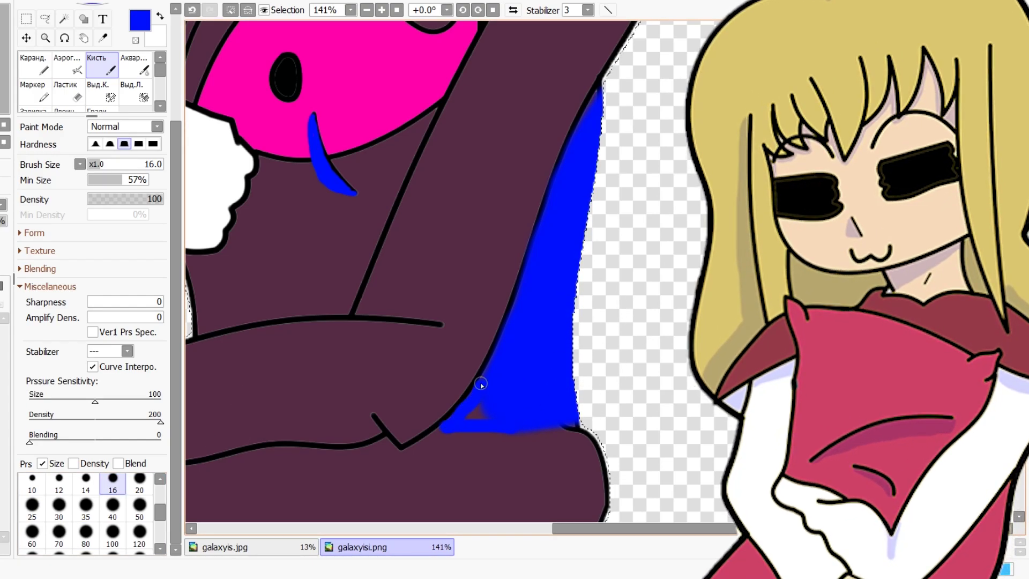
Paint blue shadow on the pointed tip of the sleeve cuff and in the small elbow notch, using brush size 16
{"action": "scroll", "coordinate": [471, 402], "scroll_direction": "down", "scroll_amount": 9}
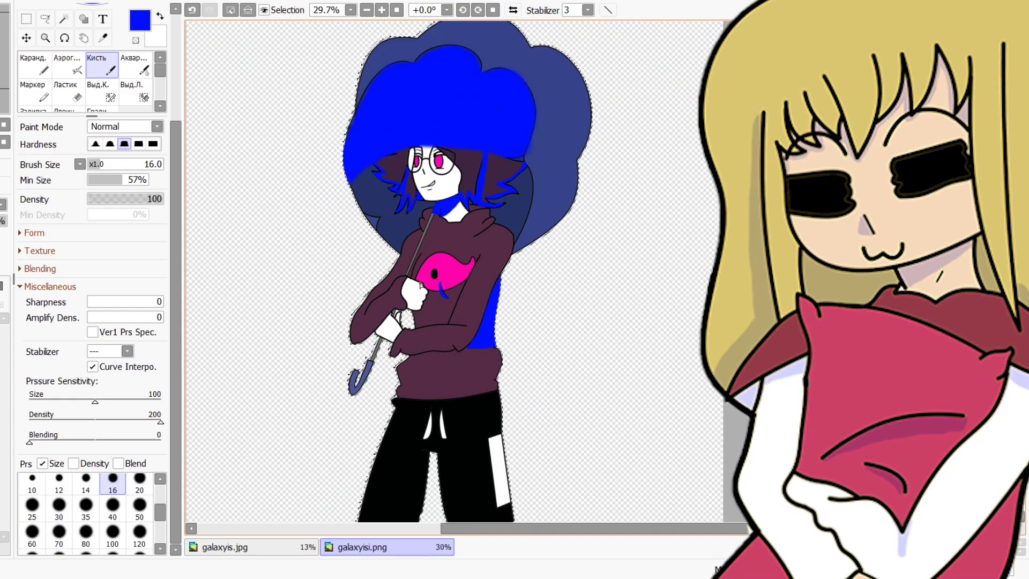
{"action": "scroll", "coordinate": [257, 433], "scroll_direction": "up", "scroll_amount": 8}
{"action": "scroll", "coordinate": [257, 432], "scroll_direction": "up", "scroll_amount": 4}
{"action": "mouse_move", "coordinate": [305, 244]}
{"action": "left_mouse_down"}
{"action": "mouse_move", "coordinate": [287, 425]}
{"action": "mouse_move", "coordinate": [436, 349]}
{"action": "mouse_move", "coordinate": [294, 403]}
{"action": "left_mouse_up"}
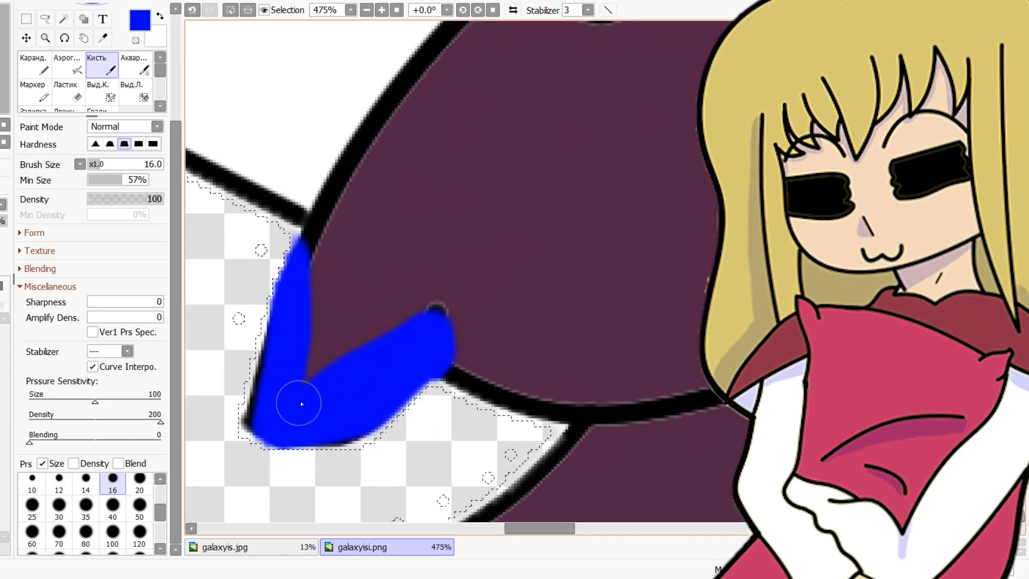
{"action": "scroll", "coordinate": [520, 328], "scroll_direction": "up", "scroll_amount": 3}
{"action": "mouse_move", "coordinate": [528, 326]}
{"action": "left_mouse_down"}
{"action": "mouse_move", "coordinate": [563, 345]}
{"action": "mouse_move", "coordinate": [586, 299]}
{"action": "left_mouse_up"}
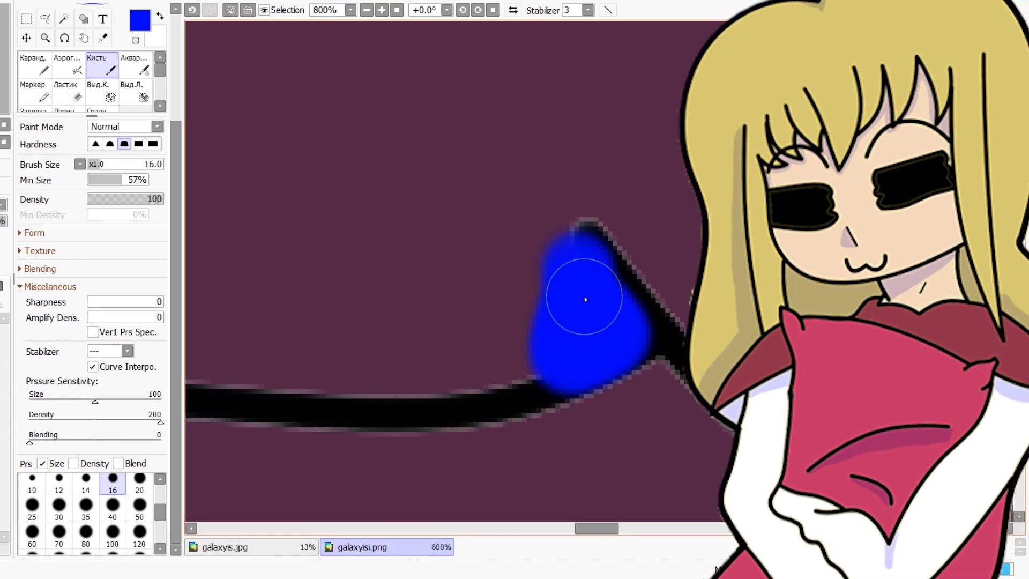
Paint short blue shadows along the crease above the folded forearm and the curved fold of the other sleeve
{"action": "scroll", "coordinate": [586, 298], "scroll_direction": "down", "scroll_amount": 9}
{"action": "scroll", "coordinate": [419, 369], "scroll_direction": "up", "scroll_amount": 6}
{"action": "scroll", "coordinate": [418, 368], "scroll_direction": "up", "scroll_amount": 4}
{"action": "mouse_move", "coordinate": [275, 301]}
{"action": "left_mouse_down"}
{"action": "mouse_move", "coordinate": [609, 360]}
{"action": "mouse_move", "coordinate": [296, 288]}
{"action": "left_mouse_up"}
{"action": "scroll", "coordinate": [298, 293], "scroll_direction": "down", "scroll_amount": 10}
{"action": "scroll", "coordinate": [304, 324], "scroll_direction": "up", "scroll_amount": 11}
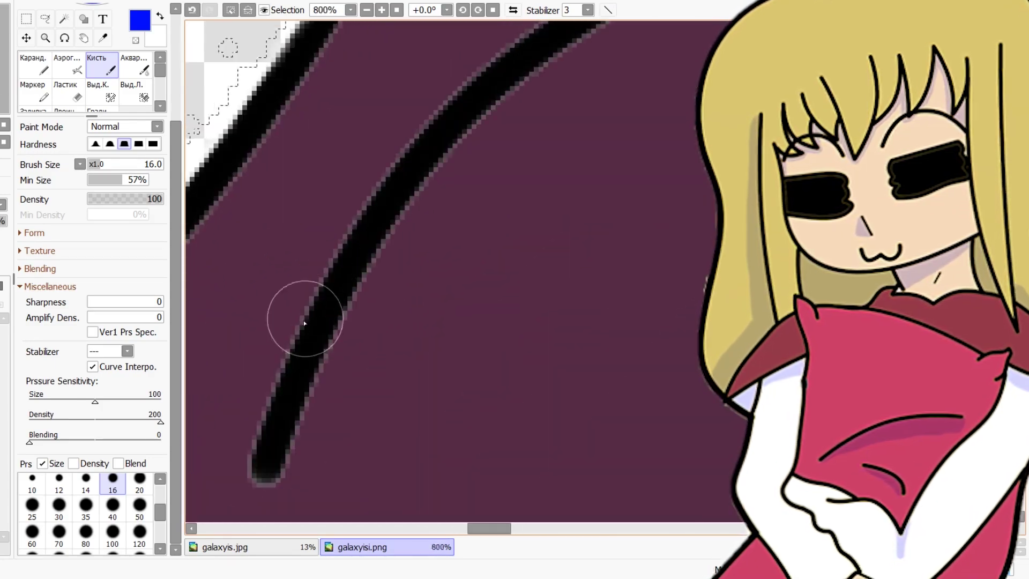
{"action": "mouse_move", "coordinate": [402, 138]}
{"action": "left_mouse_down"}
{"action": "mouse_move", "coordinate": [223, 384]}
{"action": "mouse_move", "coordinate": [275, 306]}
{"action": "left_mouse_up"}
Paint blue shadow on the sleeve edge beneath the gripping hand and along the chest crease beside the umbrella shaft
{"action": "scroll", "coordinate": [432, 250], "scroll_direction": "down", "scroll_amount": 8}
{"action": "scroll", "coordinate": [432, 249], "scroll_direction": "up", "scroll_amount": 8}
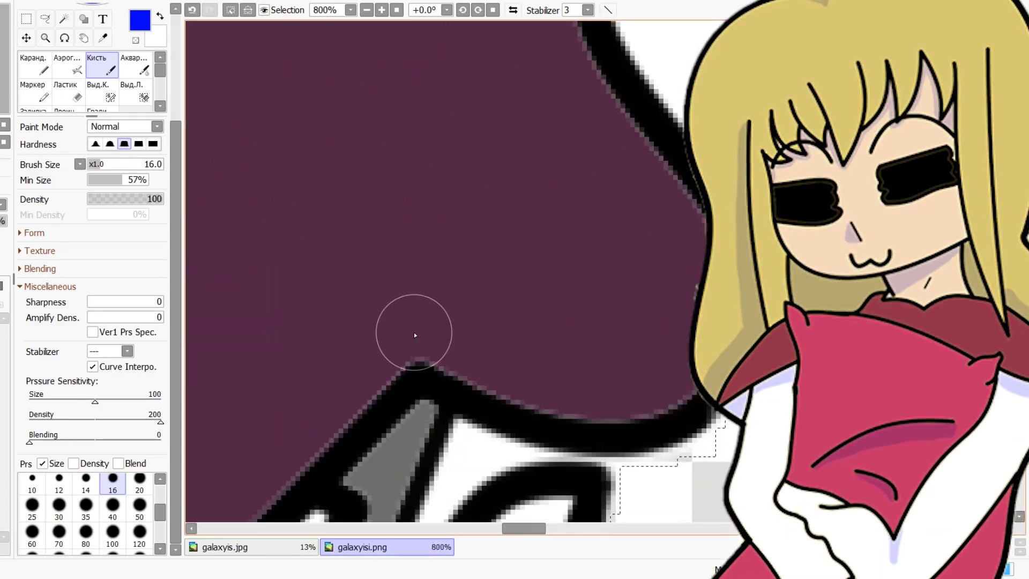
{"action": "mouse_move", "coordinate": [414, 333]}
{"action": "left_mouse_down"}
{"action": "mouse_move", "coordinate": [483, 356]}
{"action": "mouse_move", "coordinate": [679, 376]}
{"action": "mouse_move", "coordinate": [697, 219]}
{"action": "mouse_move", "coordinate": [632, 131]}
{"action": "mouse_move", "coordinate": [670, 322]}
{"action": "mouse_move", "coordinate": [455, 345]}
{"action": "left_mouse_up"}
{"action": "scroll", "coordinate": [455, 344], "scroll_direction": "down", "scroll_amount": 9}
{"action": "scroll", "coordinate": [483, 364], "scroll_direction": "up", "scroll_amount": 8}
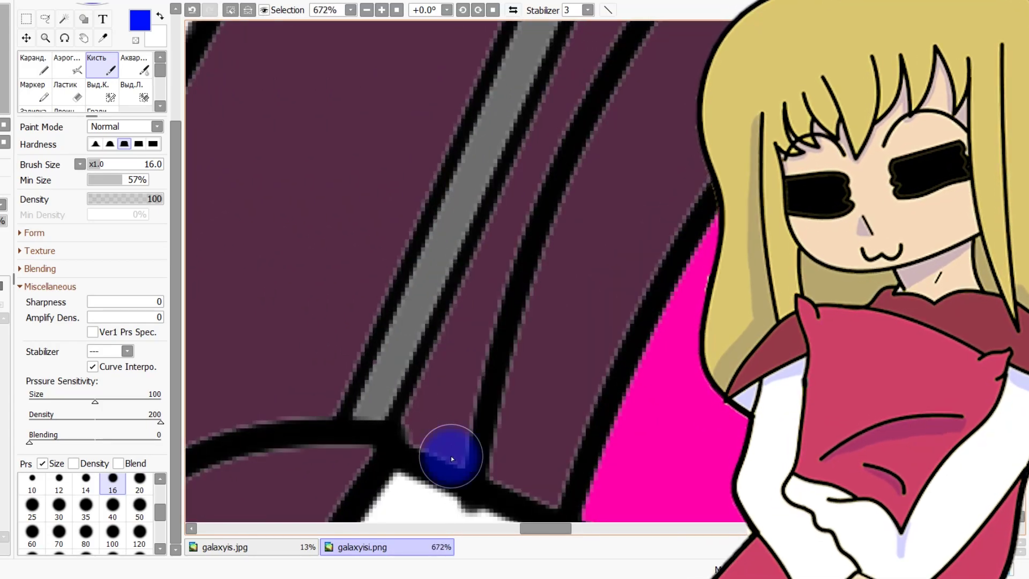
{"action": "left_click_drag", "start_coordinate": [451, 456], "coordinate": [530, 200]}
{"action": "scroll", "coordinate": [616, 137], "scroll_direction": "down", "scroll_amount": 2}
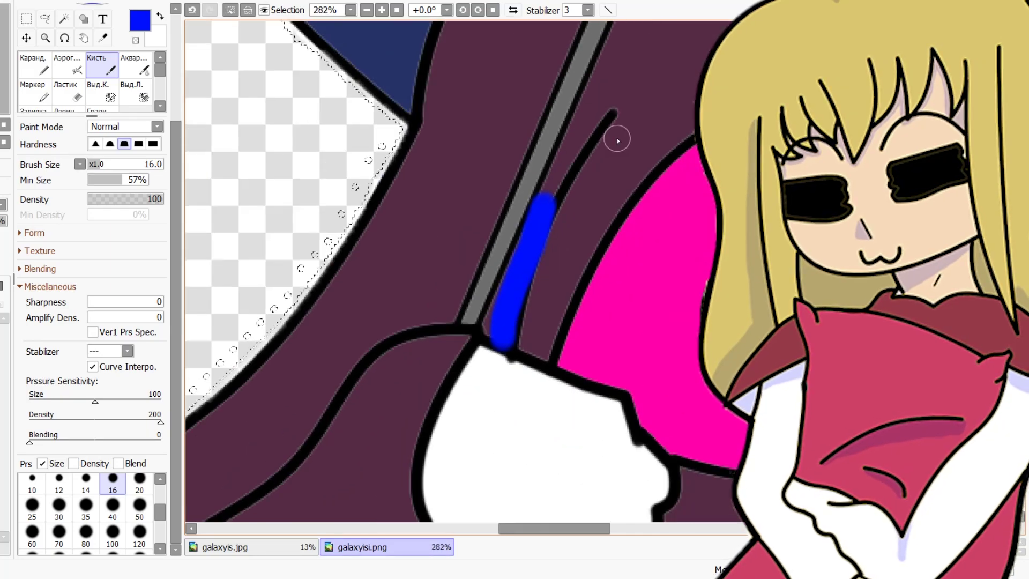
{"action": "scroll", "coordinate": [585, 66], "scroll_direction": "up", "scroll_amount": 3}
{"action": "left_click_drag", "start_coordinate": [586, 66], "coordinate": [435, 249]}
Paint blue shadow along the inner curve of the umbrella's hooked handle
{"action": "scroll", "coordinate": [435, 248], "scroll_direction": "down", "scroll_amount": 12}
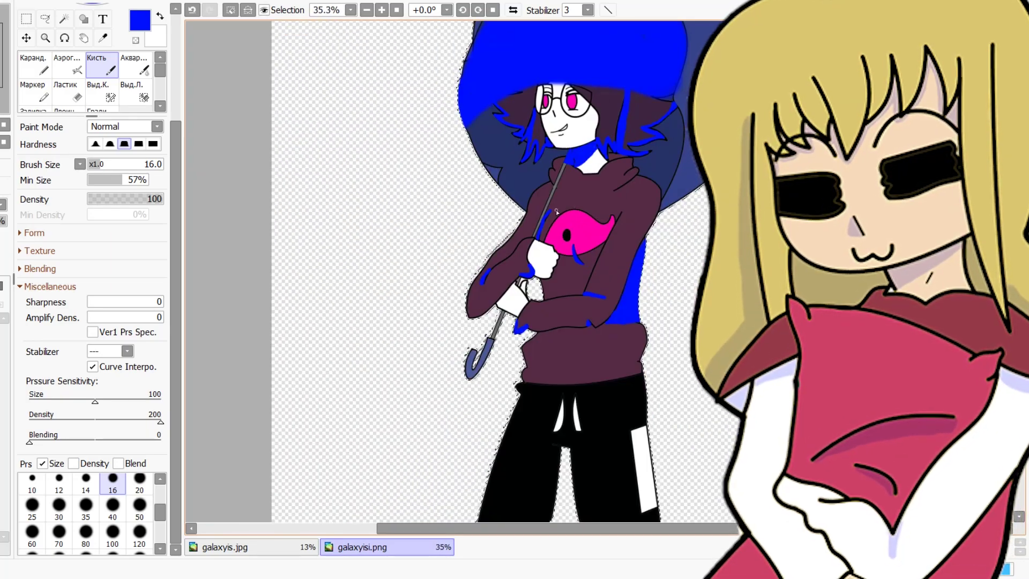
{"action": "scroll", "coordinate": [525, 249], "scroll_direction": "up", "scroll_amount": 2}
{"action": "scroll", "coordinate": [568, 368], "scroll_direction": "up", "scroll_amount": 6}
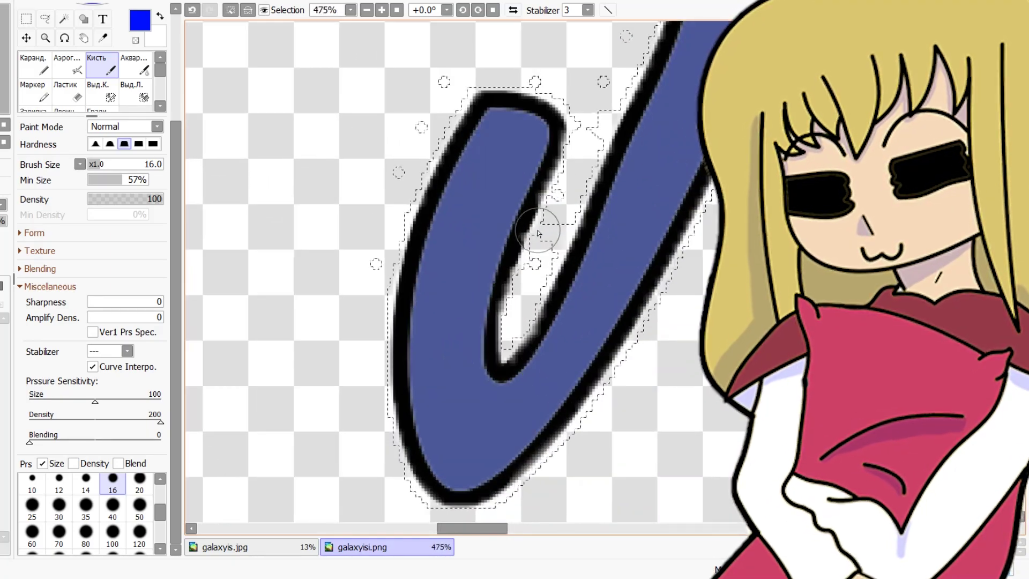
{"action": "mouse_move", "coordinate": [557, 113]}
{"action": "left_mouse_down"}
{"action": "mouse_move", "coordinate": [504, 370]}
{"action": "mouse_move", "coordinate": [589, 141]}
{"action": "mouse_move", "coordinate": [607, 114]}
{"action": "mouse_move", "coordinate": [659, 96]}
{"action": "left_mouse_up"}
{"action": "scroll", "coordinate": [489, 344], "scroll_direction": "down", "scroll_amount": 7}
Paint blue shadow along the lower edge of the white wrist where the umbrella shaft emerges
{"action": "scroll", "coordinate": [453, 244], "scroll_direction": "up", "scroll_amount": 1}
{"action": "scroll", "coordinate": [593, 103], "scroll_direction": "up", "scroll_amount": 2}
{"action": "scroll", "coordinate": [552, 130], "scroll_direction": "up", "scroll_amount": 11}
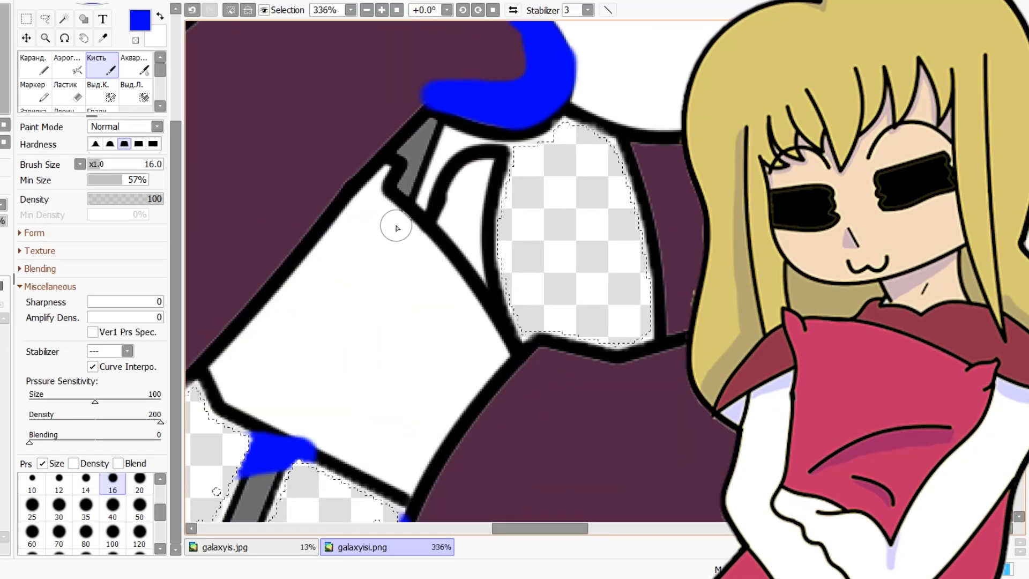
{"action": "left_click_drag", "start_coordinate": [217, 395], "coordinate": [400, 490]}
{"action": "scroll", "coordinate": [699, 203], "scroll_direction": "down", "scroll_amount": 4}
Paint a wide blue shadow under the gripping hand with brush size 40, extending it around the hand's edges with size 16
{"action": "scroll", "coordinate": [699, 203], "scroll_direction": "down", "scroll_amount": 4}
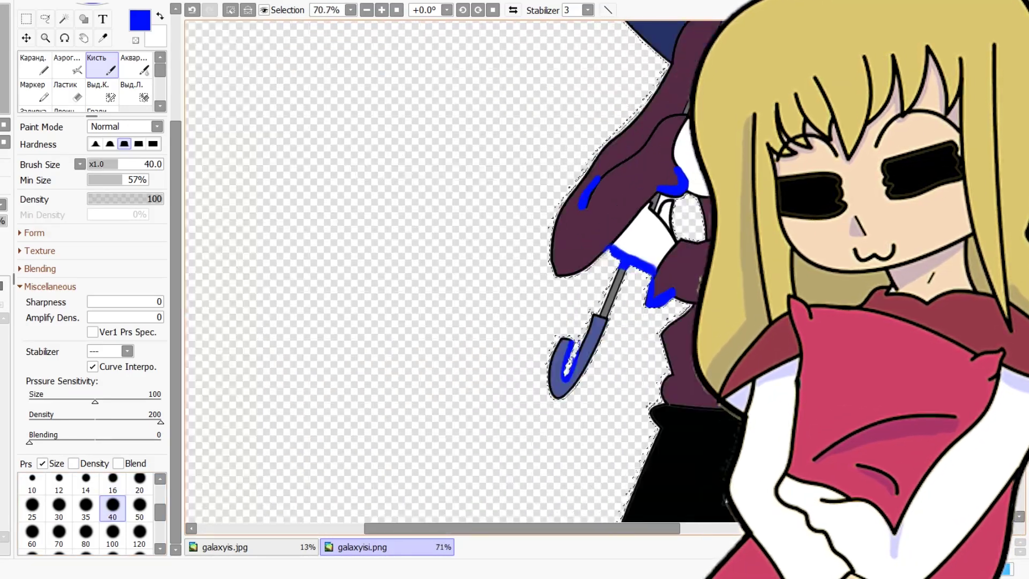
{"action": "scroll", "coordinate": [652, 204], "scroll_direction": "up", "scroll_amount": 8}
{"action": "left_click_drag", "start_coordinate": [413, 244], "coordinate": [679, 284]}
{"action": "scroll", "coordinate": [680, 285], "scroll_direction": "down", "scroll_amount": 1}
{"action": "scroll", "coordinate": [703, 324], "scroll_direction": "down", "scroll_amount": 10}
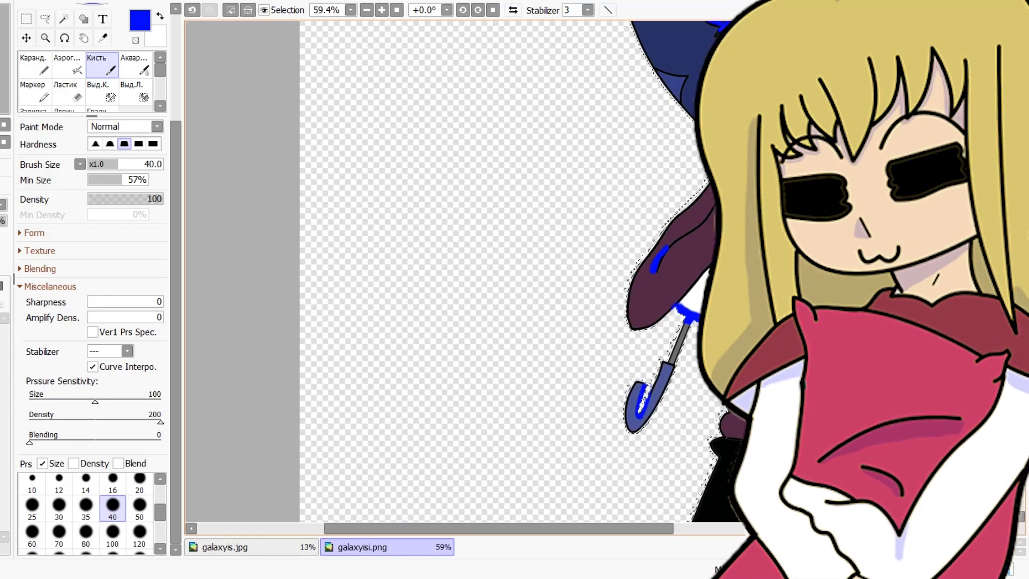
{"action": "scroll", "coordinate": [718, 289], "scroll_direction": "up", "scroll_amount": 5}
{"action": "left_click", "coordinate": [113, 484]}
{"action": "scroll", "coordinate": [641, 427], "scroll_direction": "up", "scroll_amount": 8}
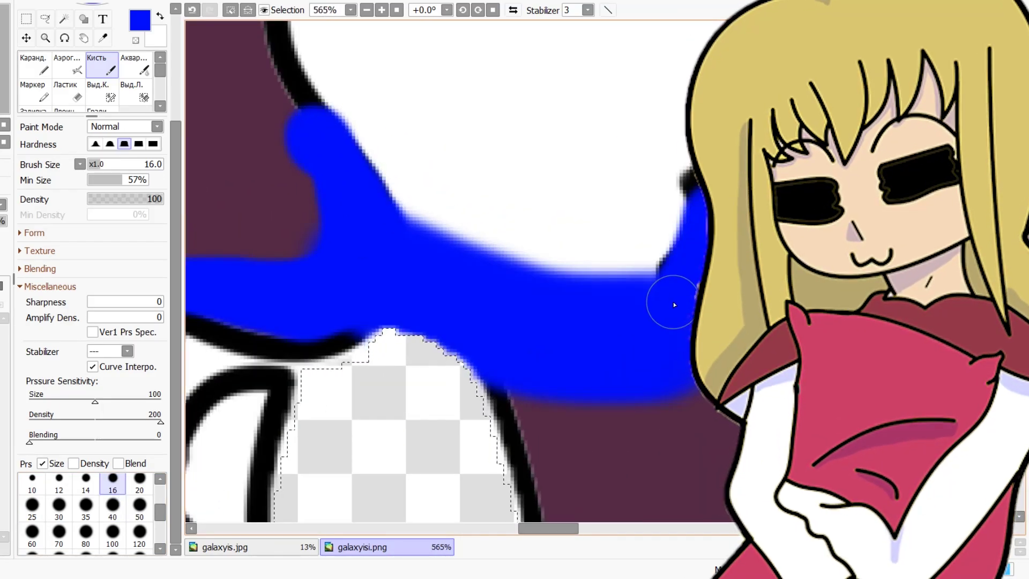
{"action": "scroll", "coordinate": [700, 219], "scroll_direction": "down", "scroll_amount": 9}
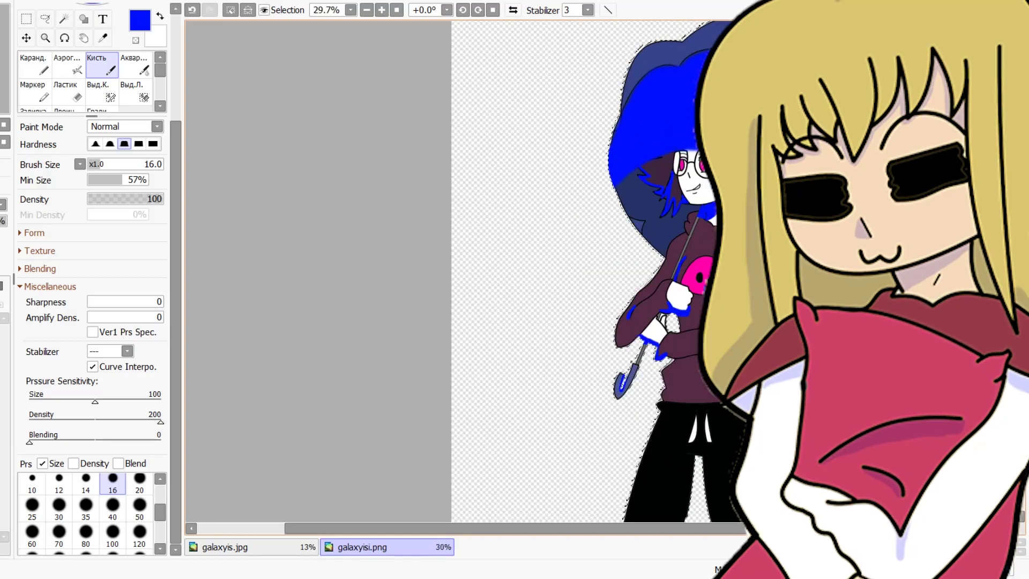
Paint blue shadow along the long hood fold below the neck, using brush size 12
{"action": "scroll", "coordinate": [700, 220], "scroll_direction": "up", "scroll_amount": 6}
{"action": "scroll", "coordinate": [365, 475], "scroll_direction": "up", "scroll_amount": 7}
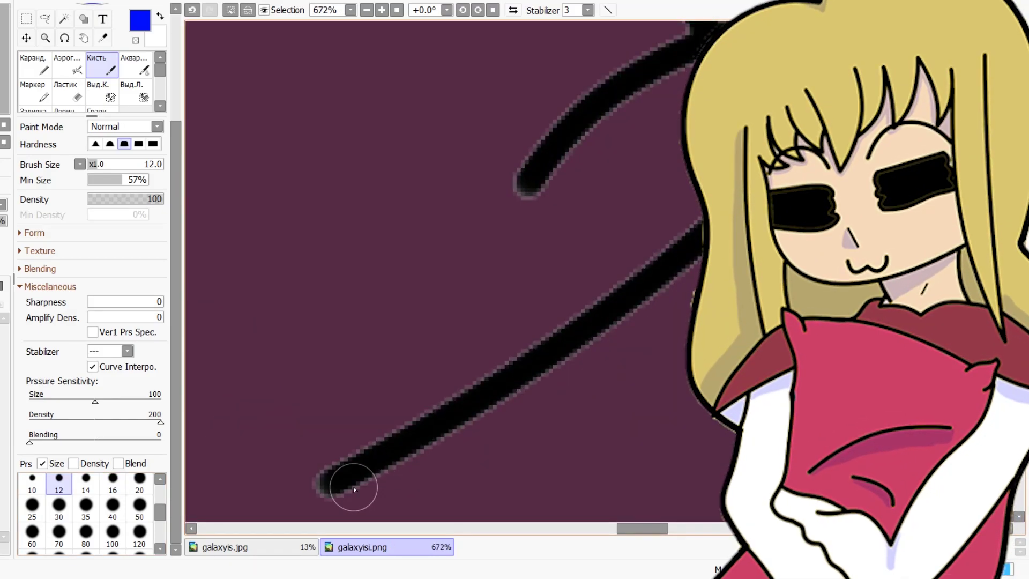
{"action": "left_click_drag", "start_coordinate": [354, 489], "coordinate": [643, 397]}
{"action": "mouse_move", "coordinate": [707, 225]}
{"action": "left_mouse_down"}
{"action": "mouse_move", "coordinate": [461, 422]}
{"action": "mouse_move", "coordinate": [713, 225]}
{"action": "left_mouse_up"}
{"action": "scroll", "coordinate": [535, 250], "scroll_direction": "down", "scroll_amount": 5}
Paint small blue shadows at the hood's corner by the umbrella shaft, under its upper crease and in its outer notch
{"action": "scroll", "coordinate": [333, 309], "scroll_direction": "up", "scroll_amount": 6}
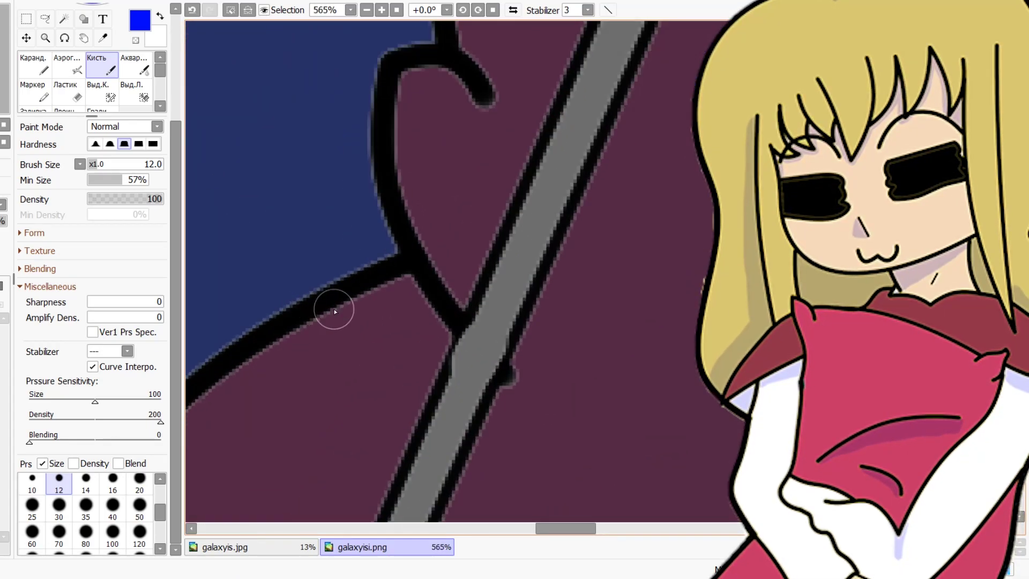
{"action": "left_click_drag", "start_coordinate": [413, 260], "coordinate": [508, 333]}
{"action": "scroll", "coordinate": [406, 291], "scroll_direction": "down", "scroll_amount": 4}
{"action": "scroll", "coordinate": [558, 429], "scroll_direction": "up", "scroll_amount": 3}
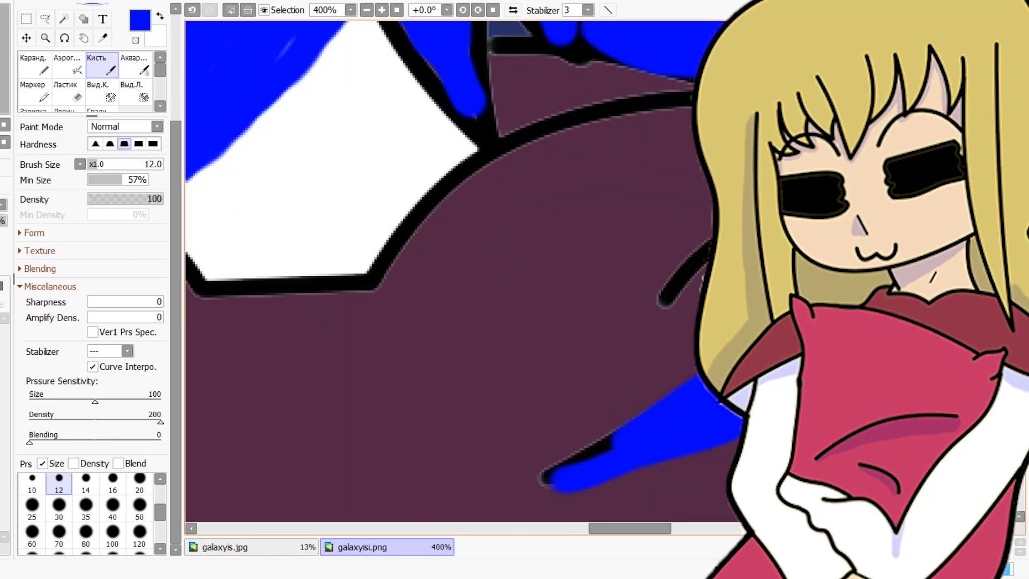
{"action": "left_click_drag", "start_coordinate": [718, 201], "coordinate": [590, 328]}
{"action": "scroll", "coordinate": [590, 329], "scroll_direction": "down", "scroll_amount": 4}
{"action": "scroll", "coordinate": [260, 268], "scroll_direction": "up", "scroll_amount": 5}
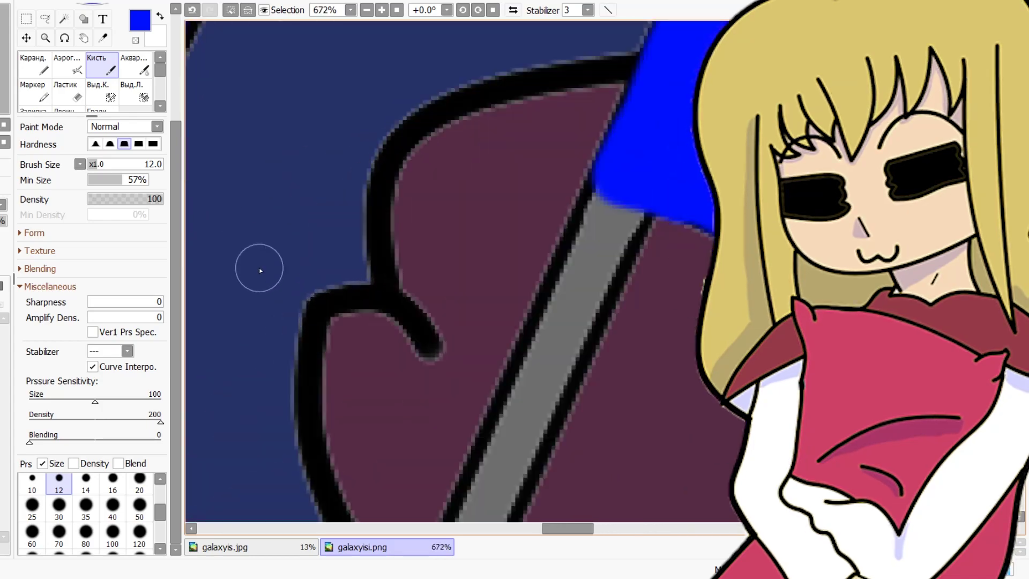
{"action": "mouse_move", "coordinate": [413, 252]}
{"action": "left_mouse_down"}
{"action": "mouse_move", "coordinate": [398, 276]}
{"action": "mouse_move", "coordinate": [426, 240]}
{"action": "left_mouse_up"}
{"action": "scroll", "coordinate": [426, 241], "scroll_direction": "down", "scroll_amount": 5}
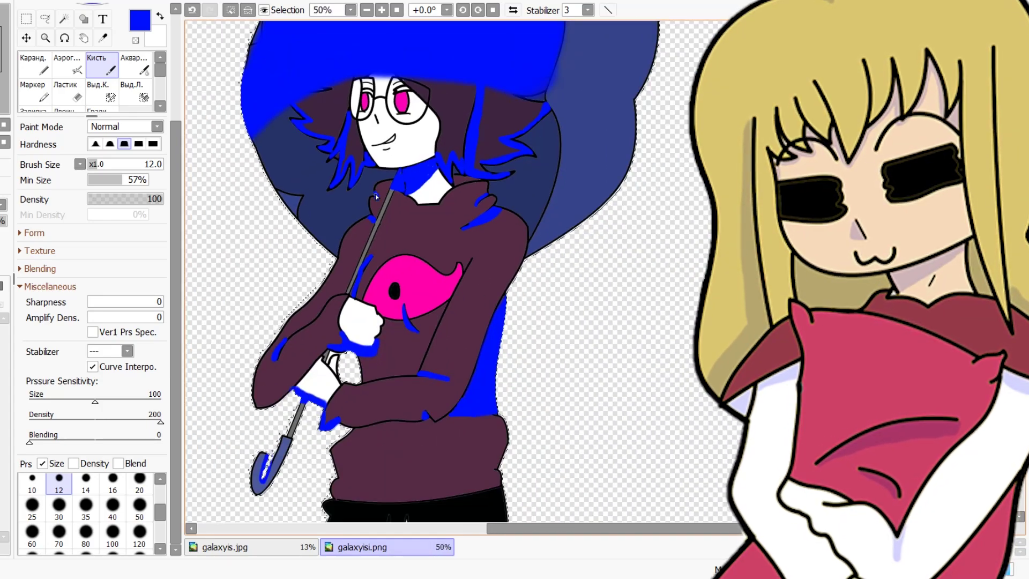
Extend the blue shadow across the part of the hood between its outer notch and the umbrella shaft
{"action": "scroll", "coordinate": [423, 223], "scroll_direction": "up", "scroll_amount": 6}
{"action": "mouse_move", "coordinate": [375, 209]}
{"action": "left_mouse_down"}
{"action": "mouse_move", "coordinate": [713, 260]}
{"action": "mouse_move", "coordinate": [518, 333]}
{"action": "mouse_move", "coordinate": [404, 270]}
{"action": "mouse_move", "coordinate": [460, 253]}
{"action": "left_mouse_up"}
{"action": "scroll", "coordinate": [469, 204], "scroll_direction": "down", "scroll_amount": 4}
{"action": "scroll", "coordinate": [283, 201], "scroll_direction": "down", "scroll_amount": 4}
{"action": "scroll", "coordinate": [452, 230], "scroll_direction": "up", "scroll_amount": 5}
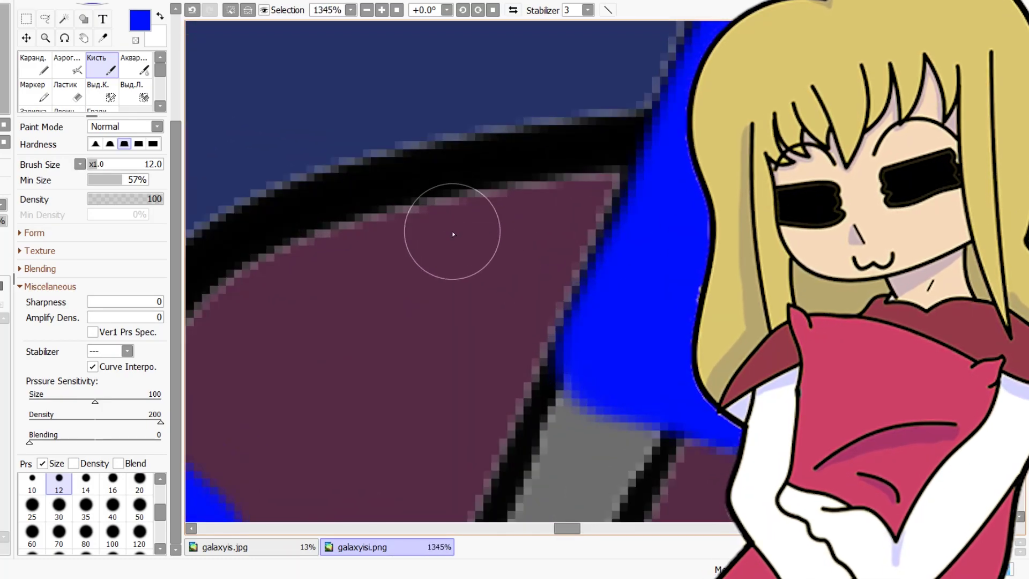
{"action": "mouse_move", "coordinate": [553, 364]}
{"action": "left_mouse_down"}
{"action": "mouse_move", "coordinate": [418, 301]}
{"action": "mouse_move", "coordinate": [596, 202]}
{"action": "left_mouse_up"}
{"action": "scroll", "coordinate": [513, 200], "scroll_direction": "down", "scroll_amount": 9}
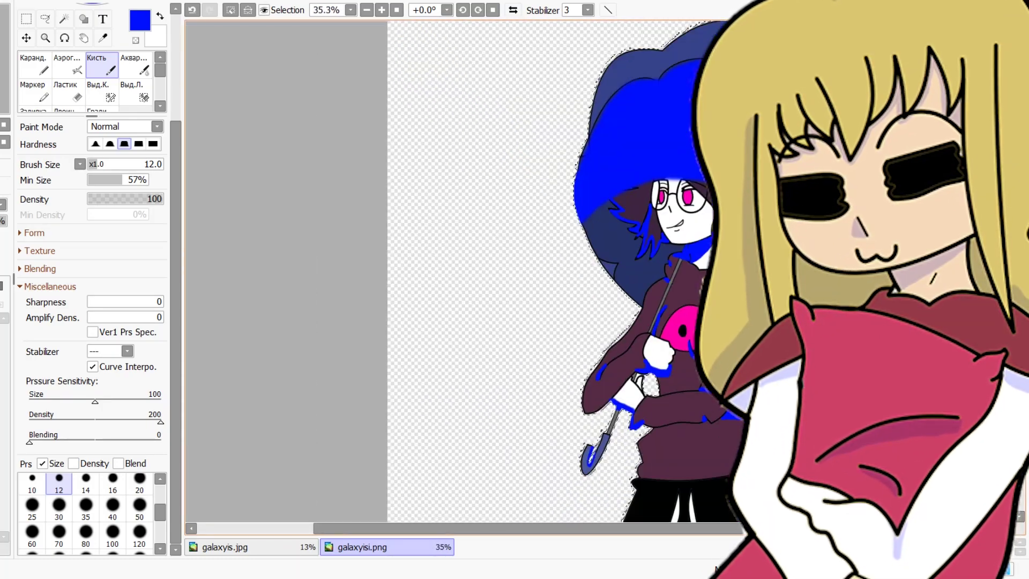
Paint a blue shadow band along the hoodie's hem above the shorts, using brush sizes 35 and 80
{"action": "scroll", "coordinate": [513, 200], "scroll_direction": "up", "scroll_amount": 2}
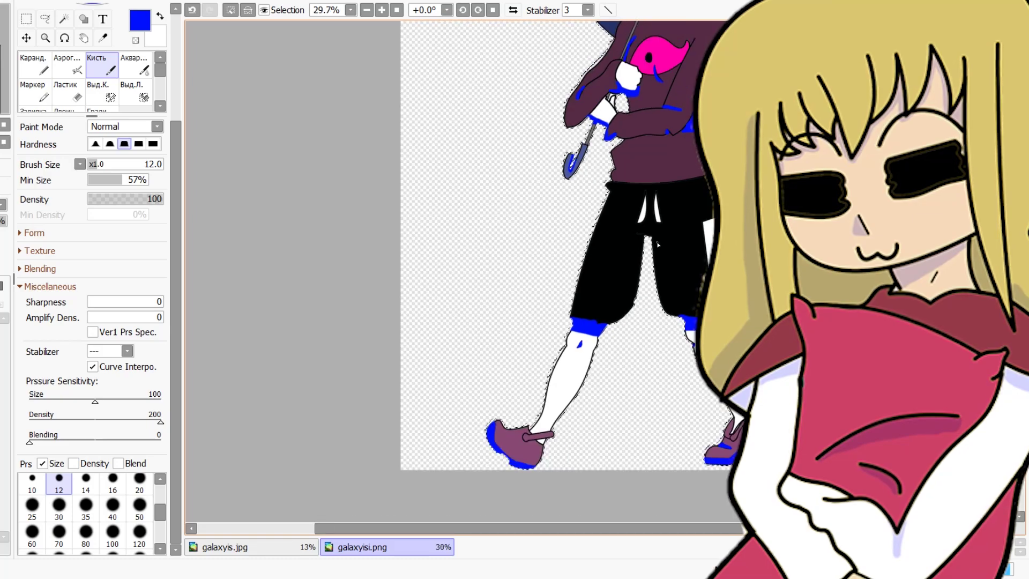
{"action": "scroll", "coordinate": [719, 234], "scroll_direction": "up", "scroll_amount": 5}
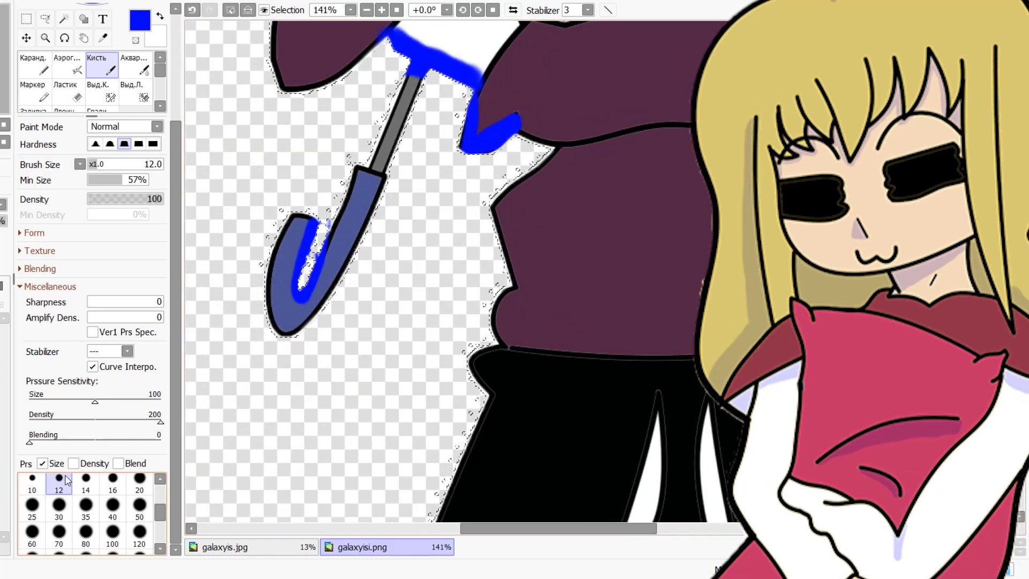
{"action": "left_click", "coordinate": [86, 507]}
{"action": "left_click_drag", "start_coordinate": [484, 320], "coordinate": [508, 326]}
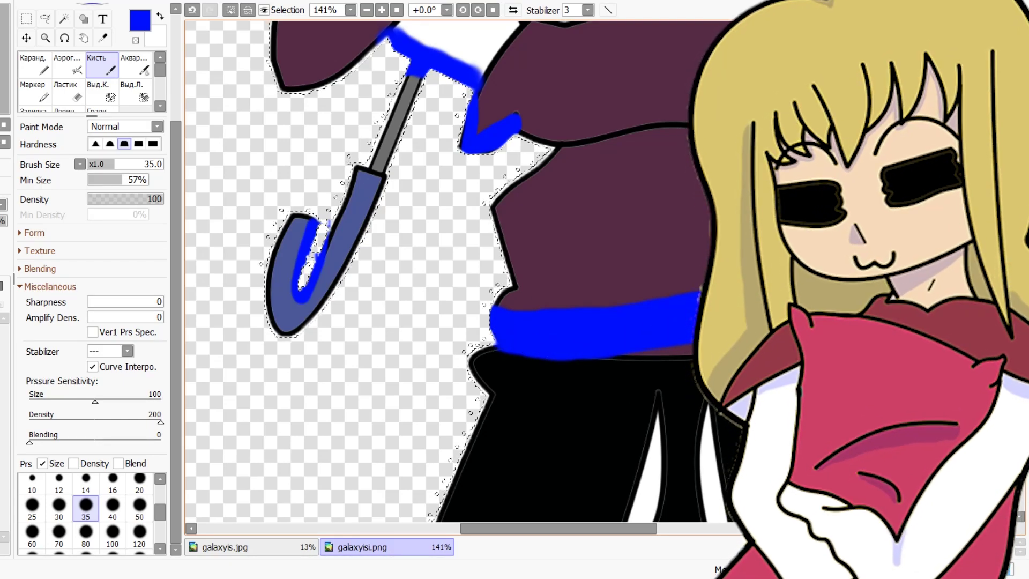
{"action": "left_click", "coordinate": [86, 533]}
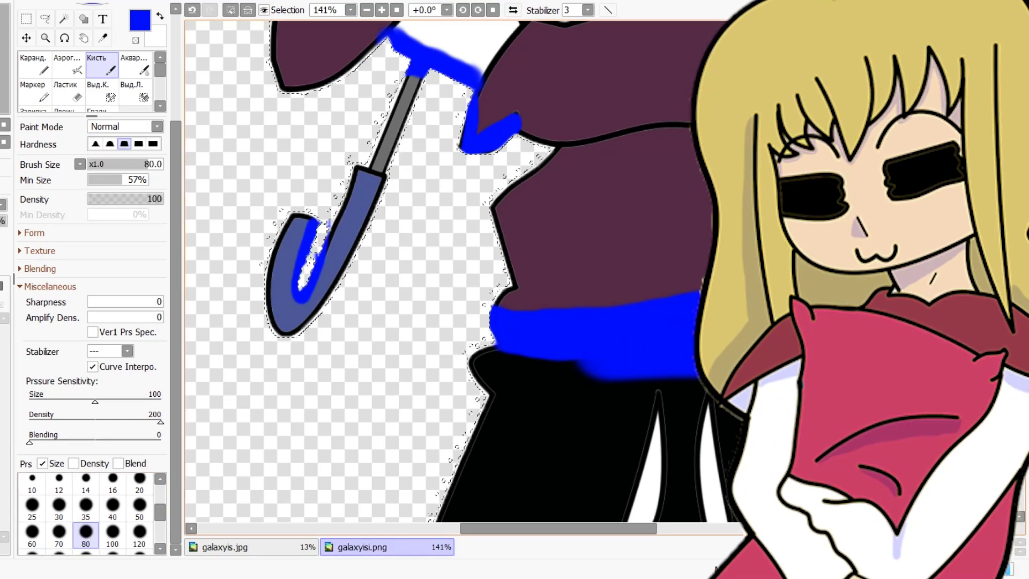
Adjust the blue shadow layer's blending mode and opacity so it darkens the colours beneath translucently
{"action": "scroll", "coordinate": [571, 236], "scroll_direction": "down", "scroll_amount": 16}
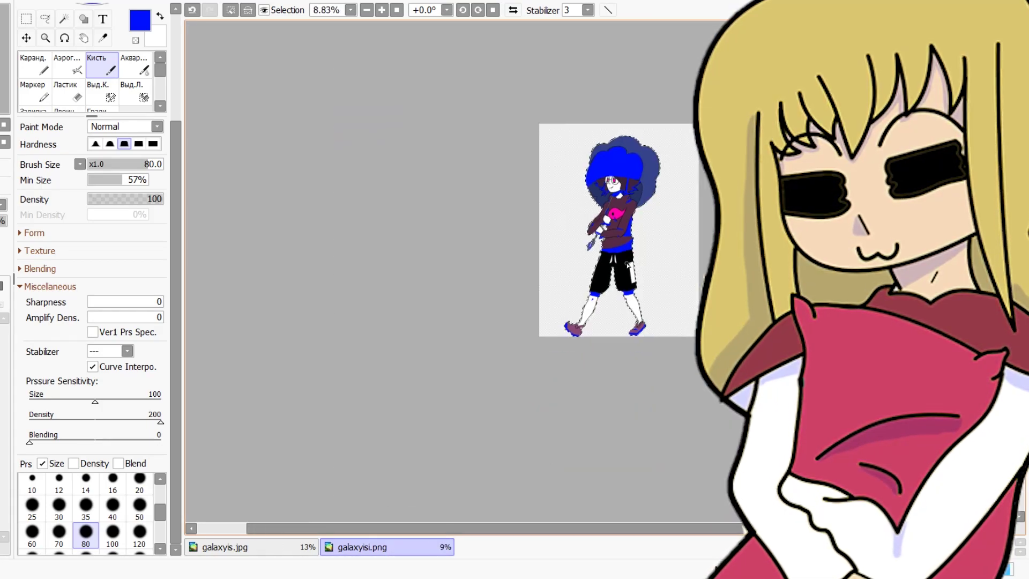
{"action": "scroll", "coordinate": [662, 137], "scroll_direction": "up", "scroll_amount": 7}
{"action": "scroll", "coordinate": [673, 210], "scroll_direction": "down", "scroll_amount": 9}
{"action": "scroll", "coordinate": [674, 209], "scroll_direction": "up", "scroll_amount": 6}
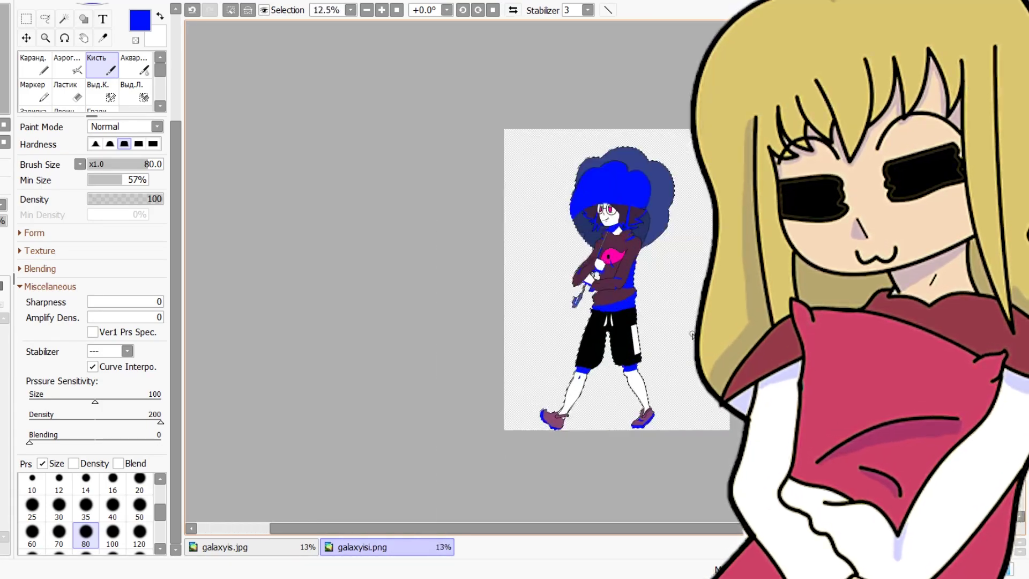
{"action": "left_click", "coordinate": [2, 204]}
{"action": "left_click", "coordinate": [3, 221]}
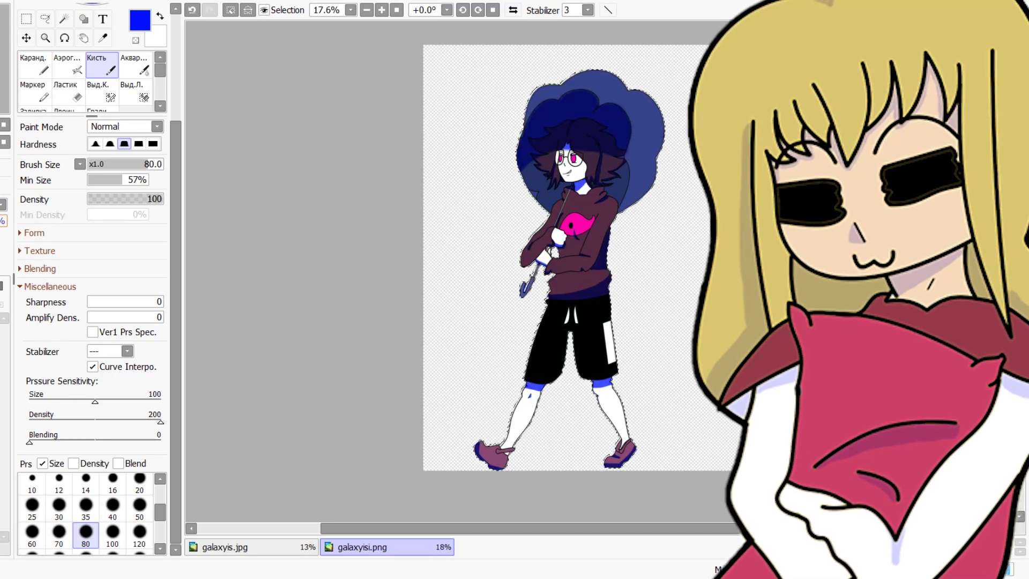
Check the translucent shadows over the whole character and clear the selection
{"action": "scroll", "coordinate": [593, 124], "scroll_direction": "up", "scroll_amount": 3}
{"action": "scroll", "coordinate": [574, 155], "scroll_direction": "down", "scroll_amount": 1}
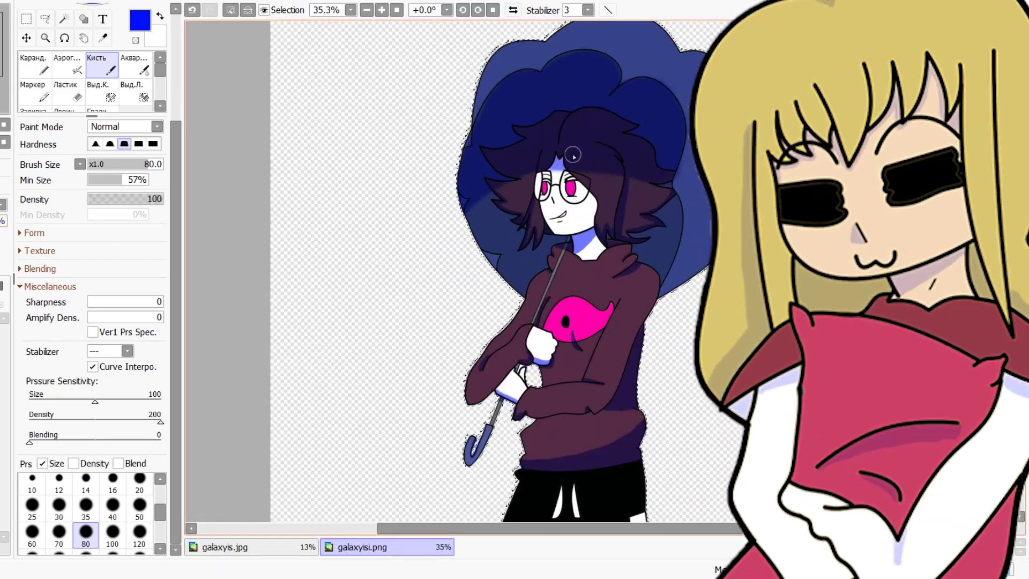
{"action": "scroll", "coordinate": [570, 154], "scroll_direction": "down", "scroll_amount": 1}
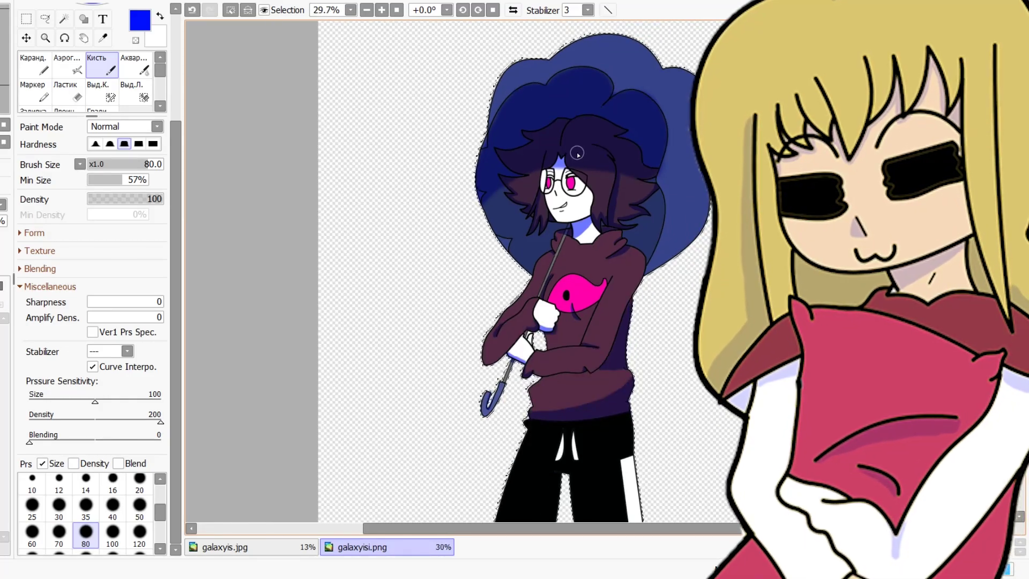
{"action": "scroll", "coordinate": [513, 306], "scroll_direction": "down", "scroll_amount": 5}
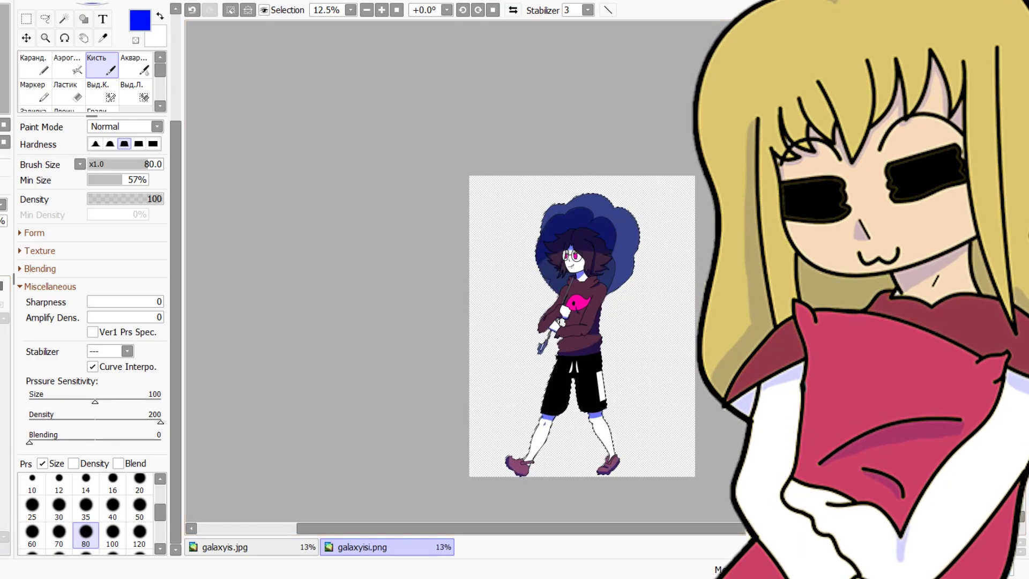
{"action": "scroll", "coordinate": [597, 256], "scroll_direction": "down", "scroll_amount": 1}
{"action": "scroll", "coordinate": [536, 225], "scroll_direction": "up", "scroll_amount": 2}
{"action": "scroll", "coordinate": [492, 194], "scroll_direction": "down", "scroll_amount": 1}
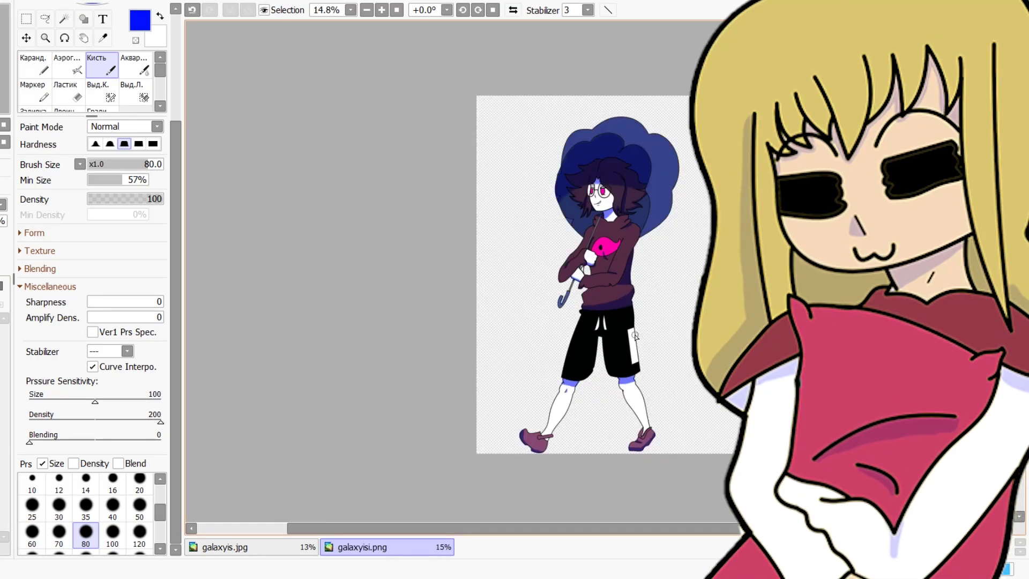